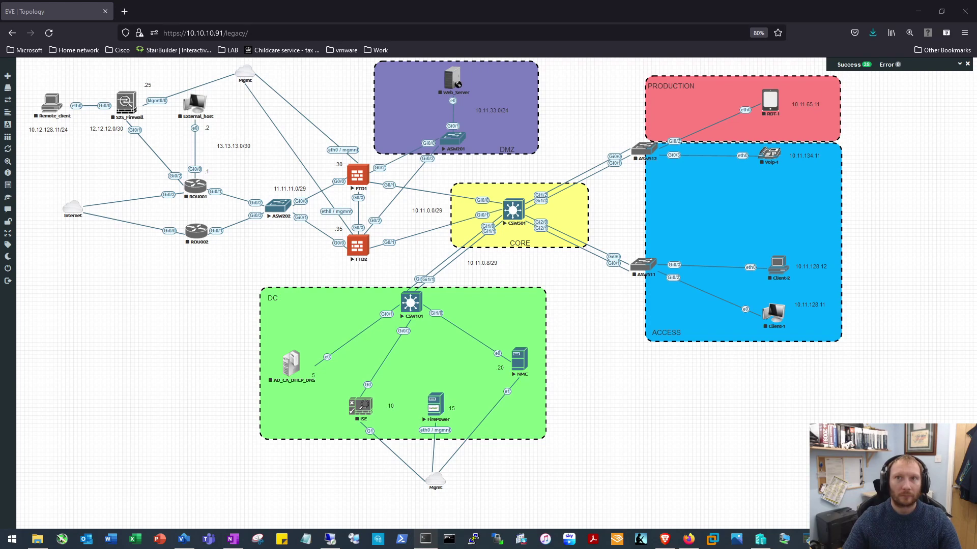
# Dismiss the PuTTY fatal error on the dead CSW501 session and exit SuperPuTTY
pyautogui.moveTo(509, 525); pyautogui.dragTo(563, 3)
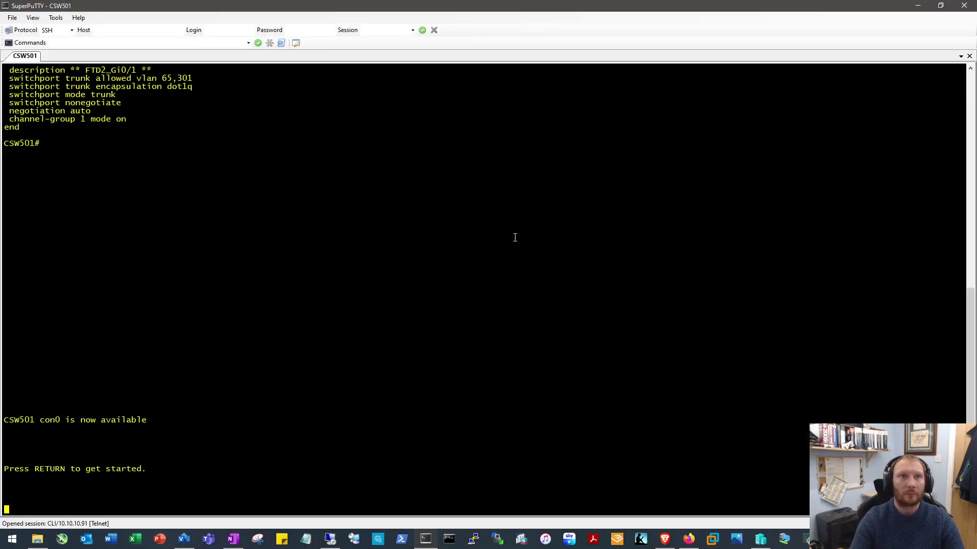
pyautogui.press('Return')
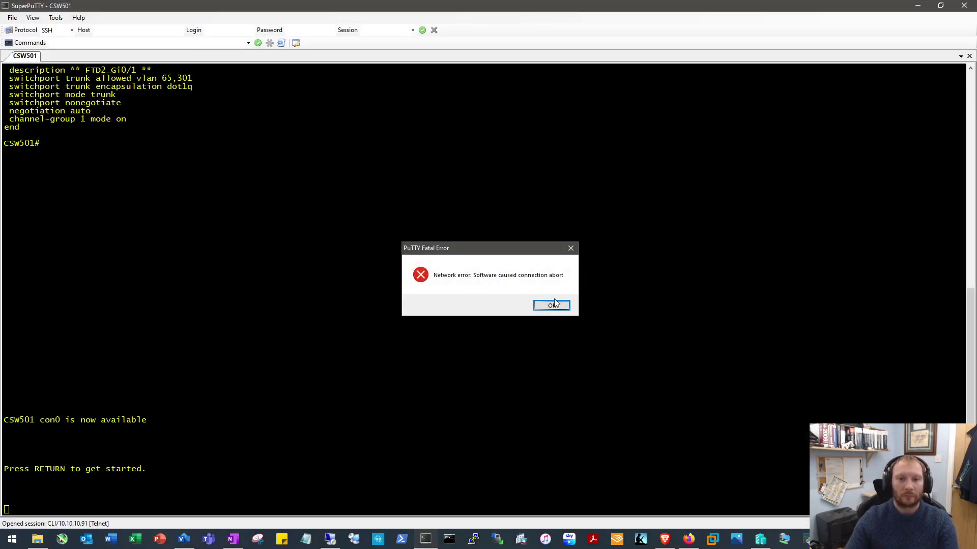
pyautogui.click(550, 305)
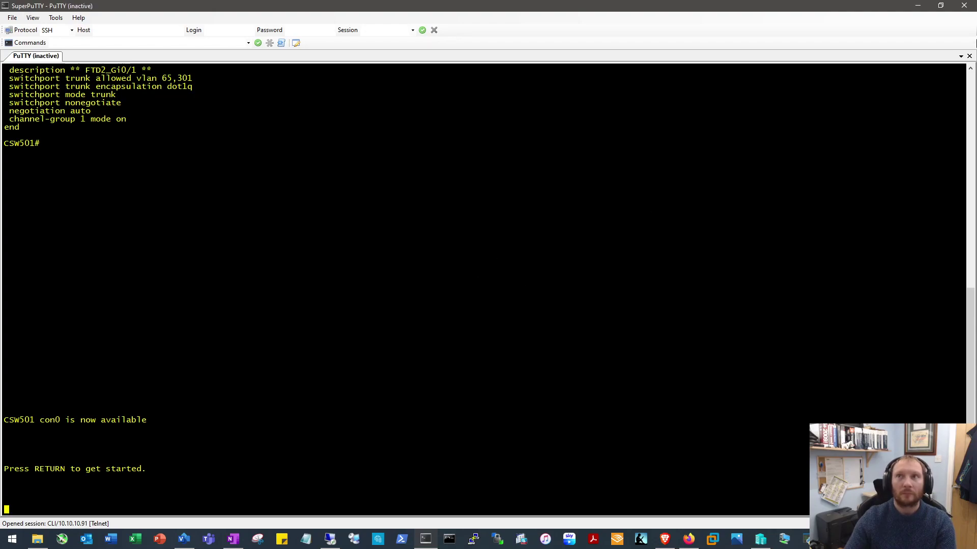
pyautogui.click(969, 5)
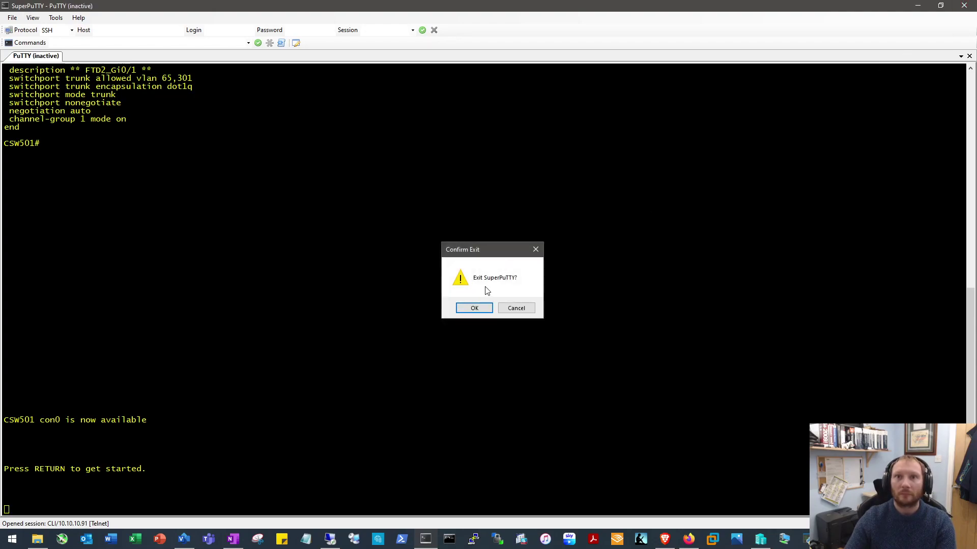
pyautogui.click(475, 308)
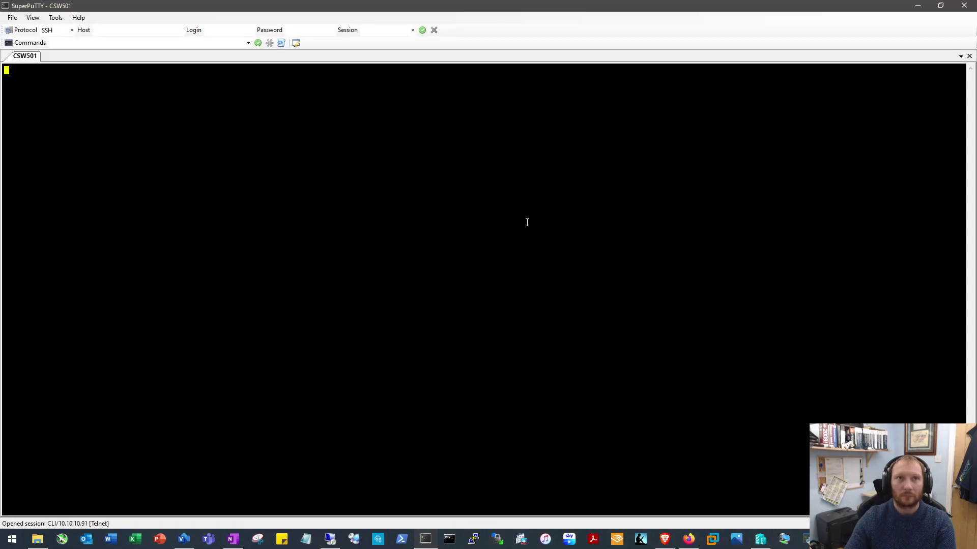
# Enter privileged mode on CSW501 with 'en' and attempt 'show etherchannel summary'
pyautogui.press('Return')
pyautogui.press('Return')
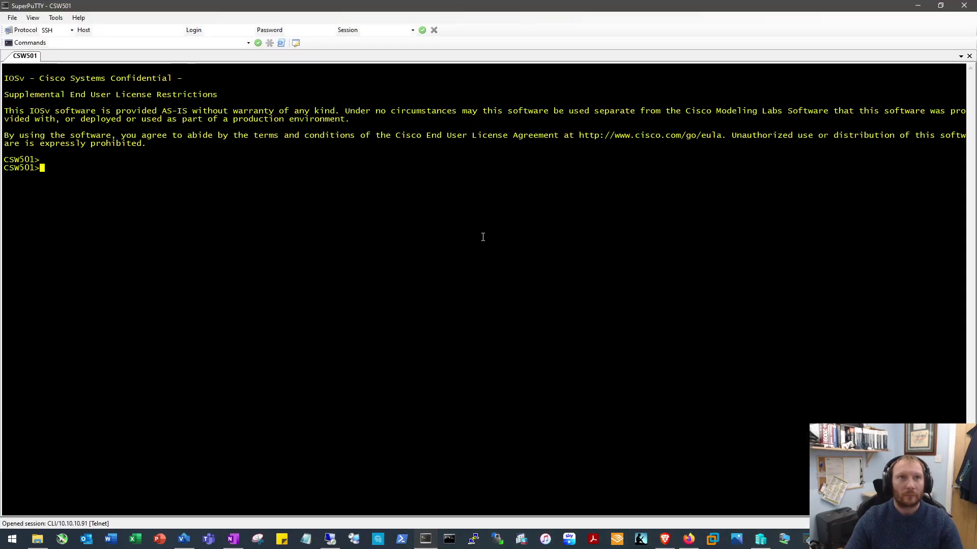
pyautogui.write('en')
pyautogui.press('Return')
pyautogui.write('sho int po 1')
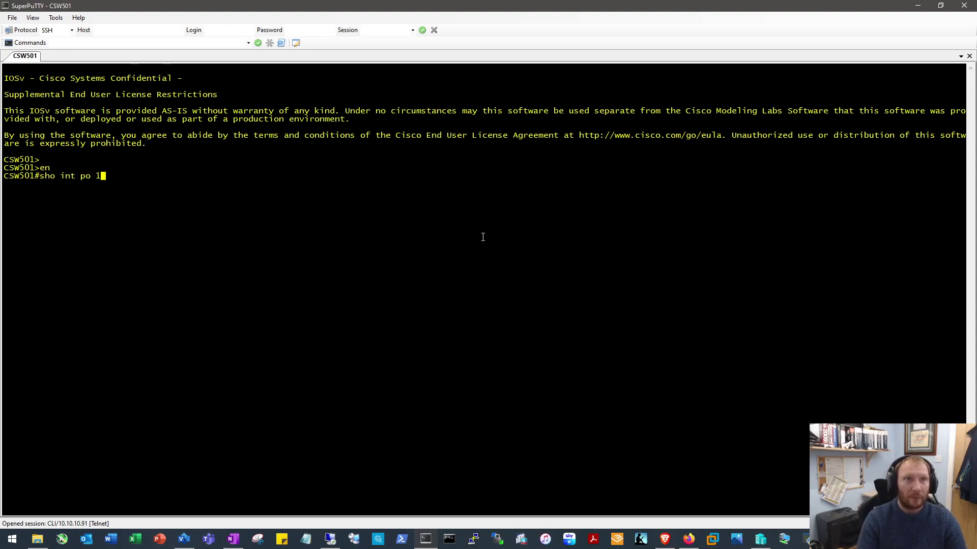
pyautogui.press('BackSpace')
pyautogui.press('BackSpace')
pyautogui.press('BackSpace')
pyautogui.press('BackSpace')
pyautogui.write('e')
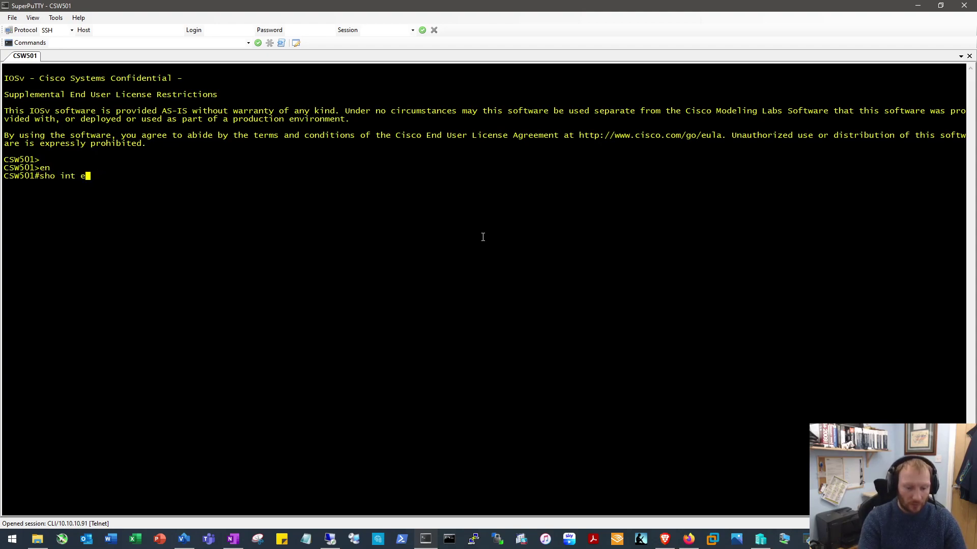
pyautogui.write('therc')
pyautogui.press('Tab')
pyautogui.write('su')
pyautogui.press('Tab')
pyautogui.write('mm')
pyautogui.press('Tab')
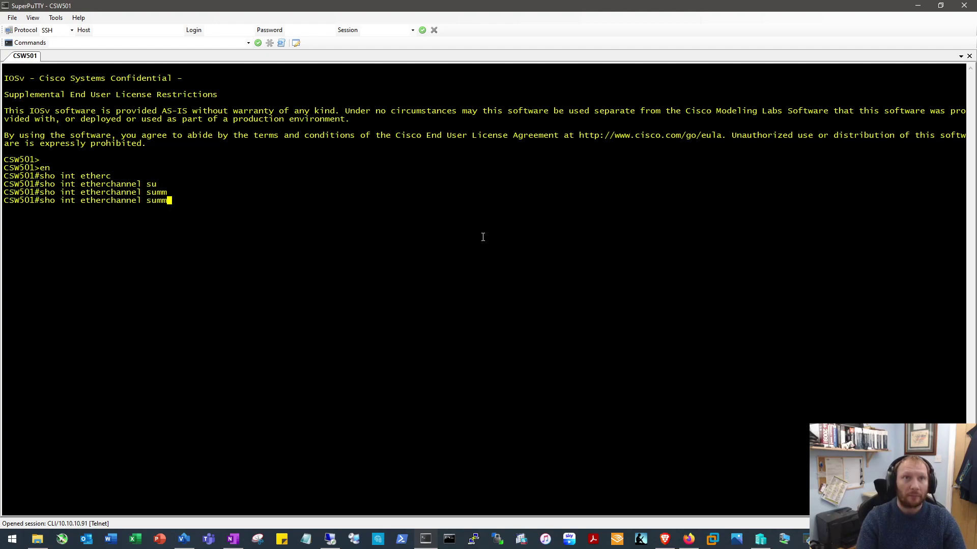
pyautogui.press('Return')
# Rerun a corrected 'show etherchannel summary' on CSW501 and page through the full output
pyautogui.press('Up')
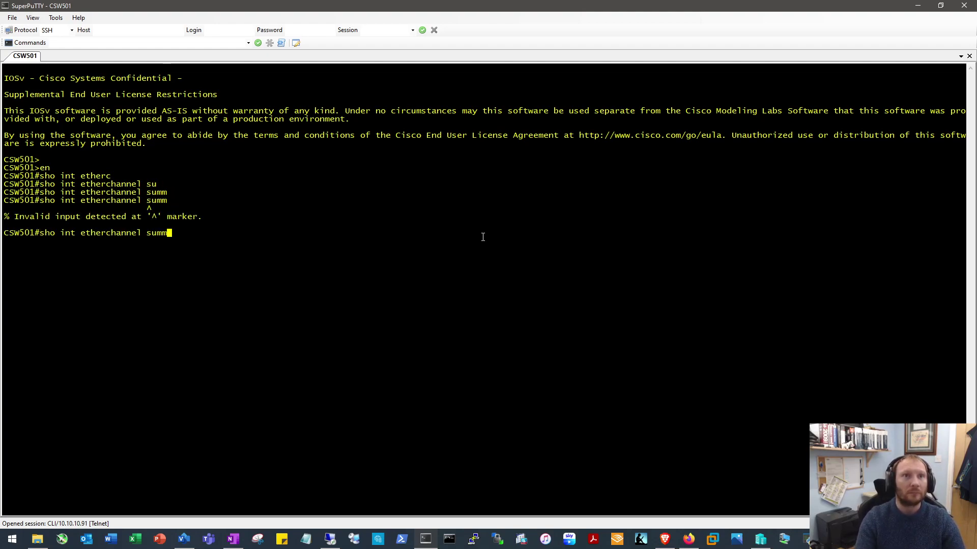
pyautogui.press('BackSpace')
pyautogui.press('BackSpace')
pyautogui.press('BackSpace')
pyautogui.press('BackSpace')
pyautogui.press('BackSpace')
pyautogui.press('BackSpace')
pyautogui.press('BackSpace')
pyautogui.press('BackSpace')
pyautogui.press('BackSpace')
pyautogui.press('BackSpace')
pyautogui.press('BackSpace')
pyautogui.press('BackSpace')
pyautogui.press('BackSpace')
pyautogui.press('BackSpace')
pyautogui.press('BackSpace')
pyautogui.press('BackSpace')
pyautogui.press('BackSpace')
pyautogui.press('BackSpace')
pyautogui.press('BackSpace')
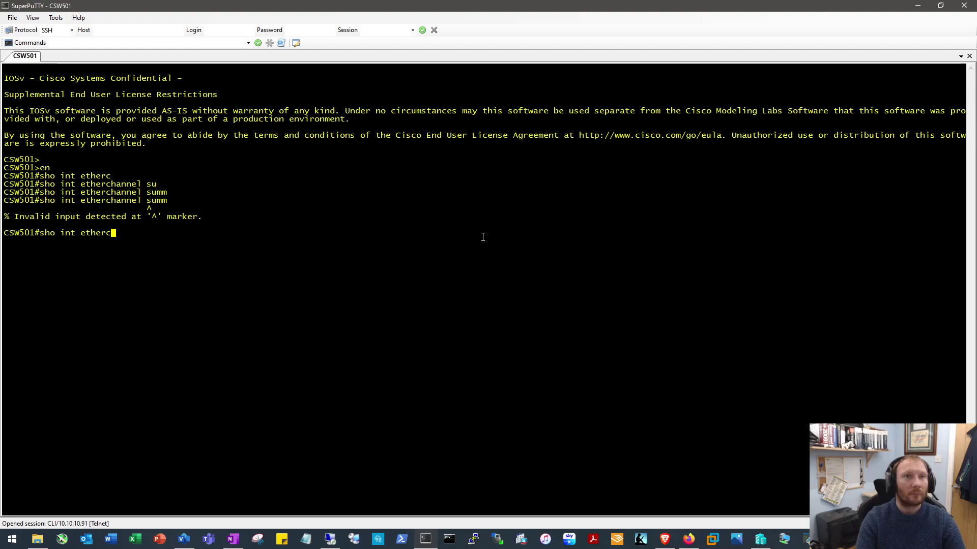
pyautogui.write('etherc')
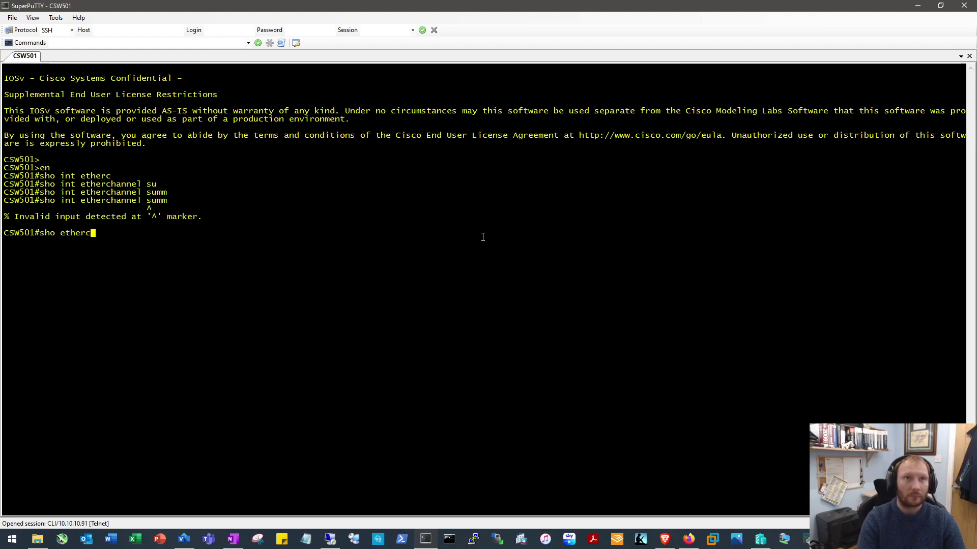
pyautogui.press('Tab')
pyautogui.write('su')
pyautogui.press('Tab')
pyautogui.press('Return')
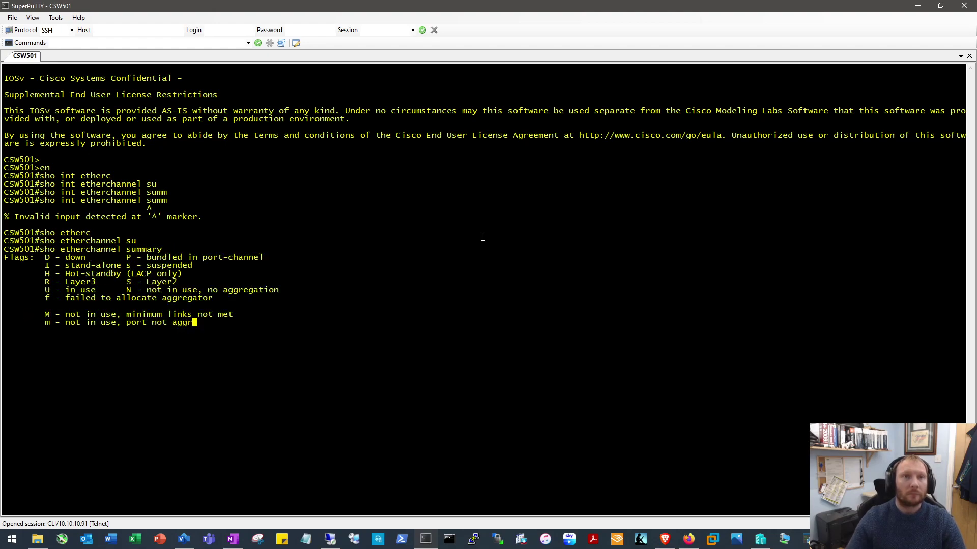
pyautogui.press('space')
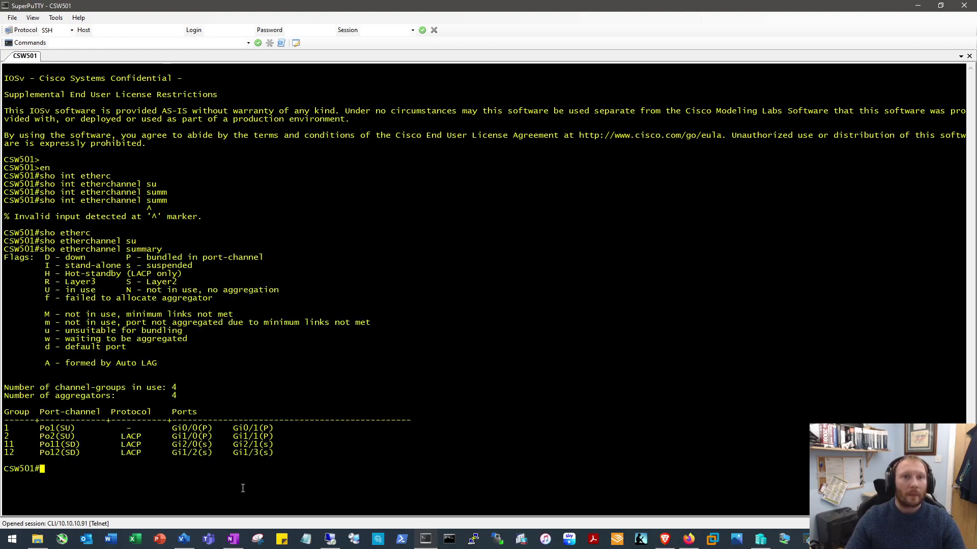
# Highlight the Po1 row bundling Gi0/0 and Gi0/1, glance at the EVE topology, then clear it
pyautogui.moveTo(45, 431); pyautogui.dragTo(262, 428)
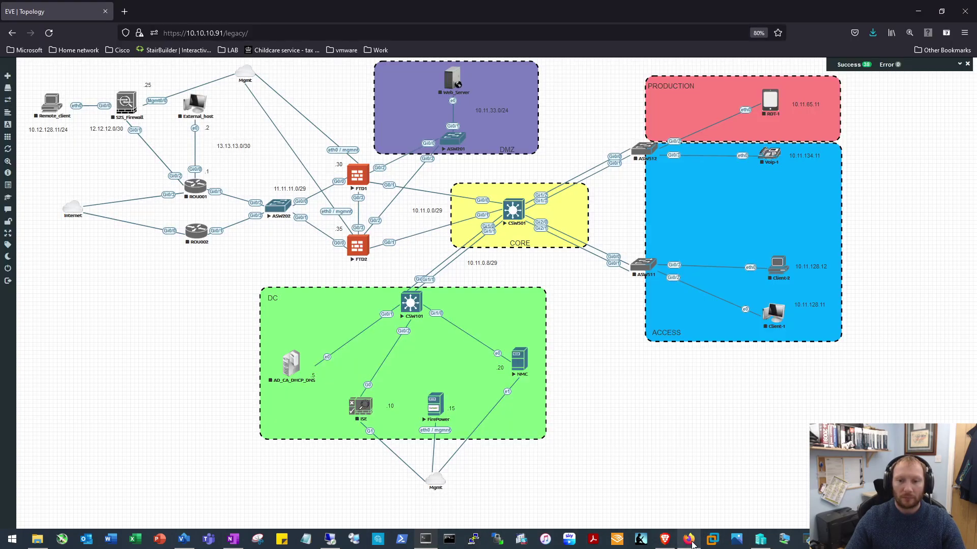
pyautogui.click(691, 542)
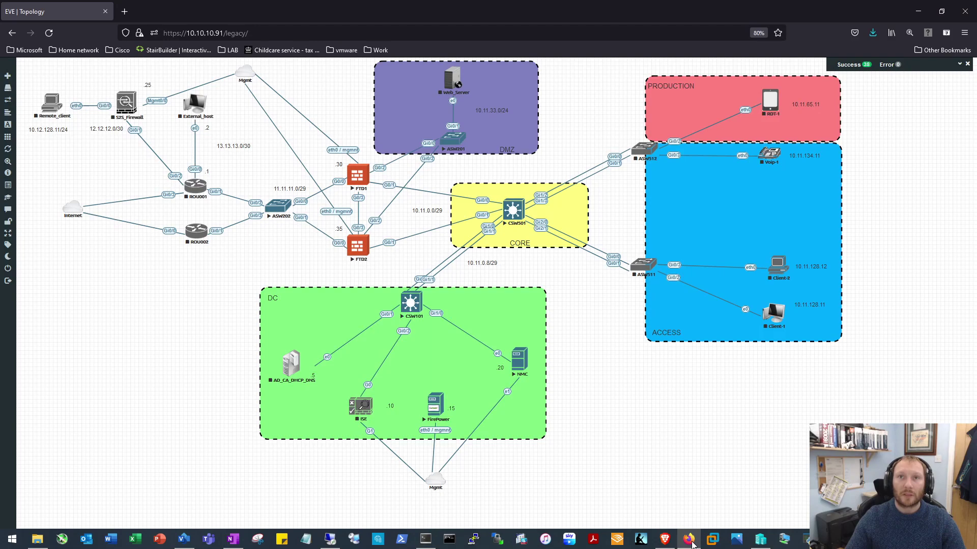
pyautogui.click(690, 542)
pyautogui.click(468, 299)
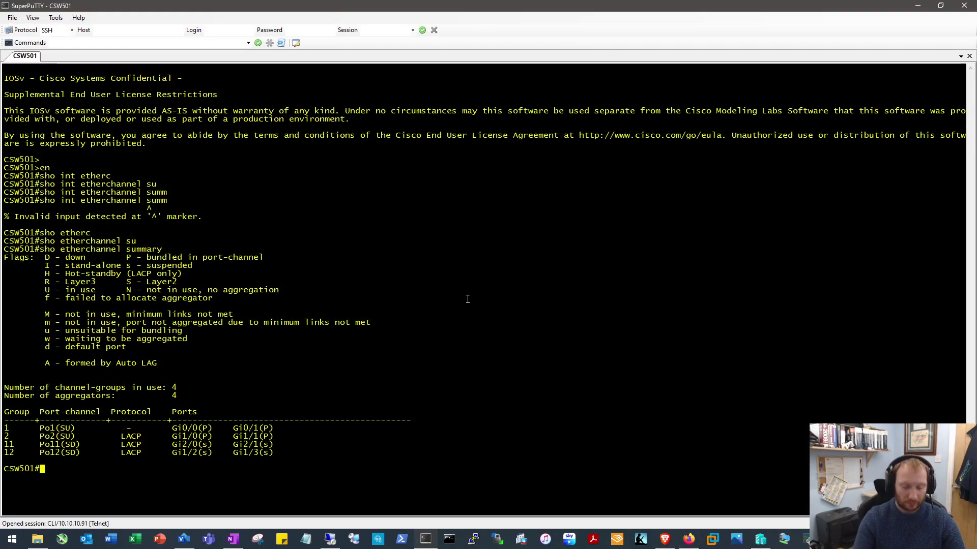
# Show the running configuration of GigabitEthernet0/1 on CSW501
pyautogui.write('sho run int g')
pyautogui.write('io')
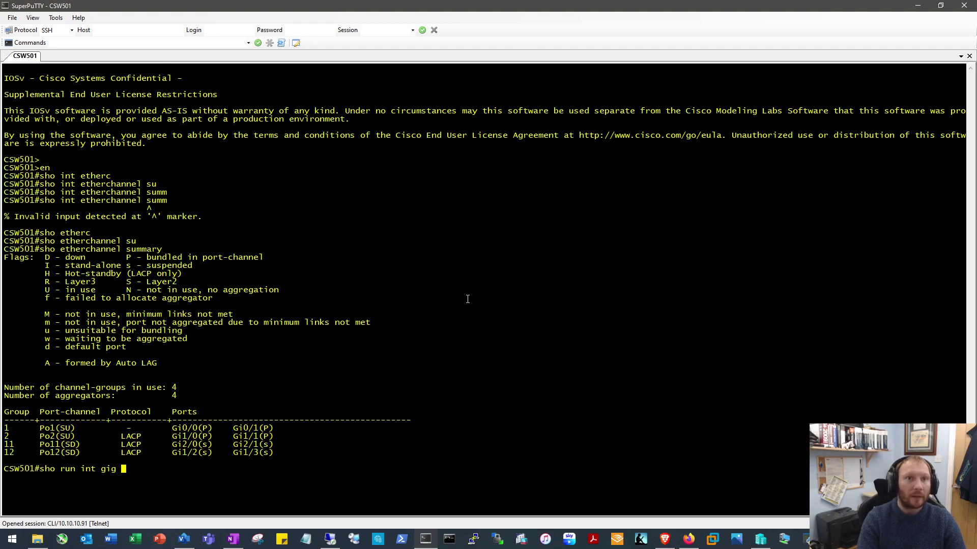
pyautogui.press('BackSpace')
pyautogui.write('g0/1')
pyautogui.press('Return')
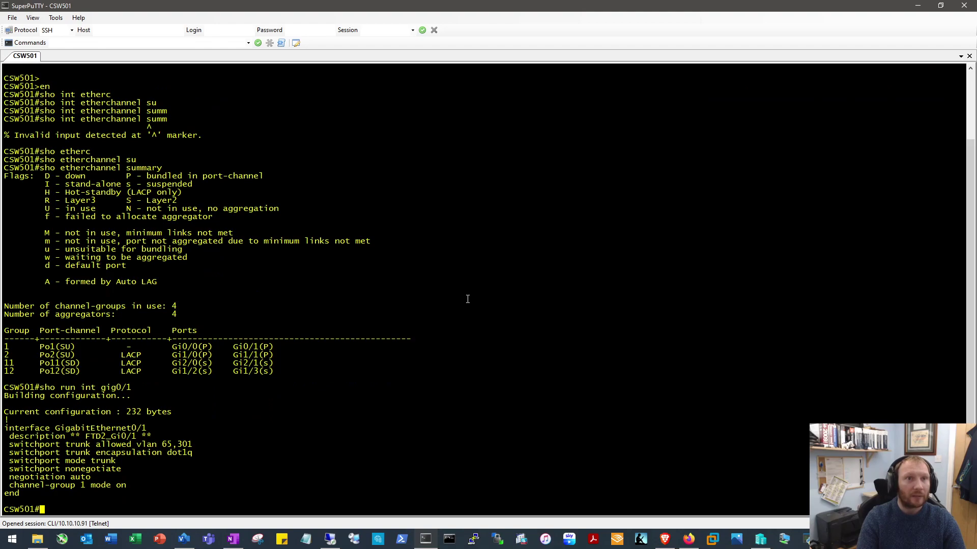
# Enter global configuration and select the interface range Gi0/0 - 1
pyautogui.write('conf t')
pyautogui.press('Return')
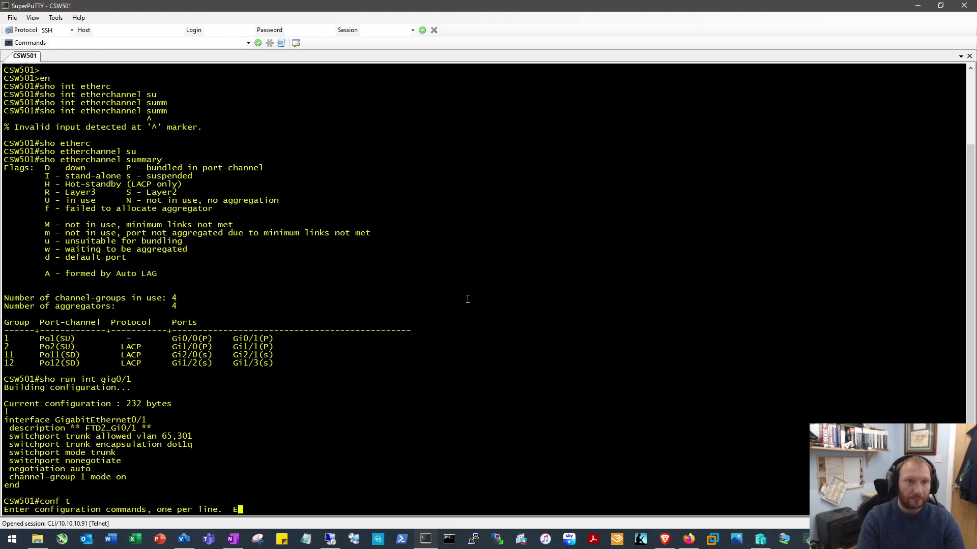
pyautogui.write('int t')
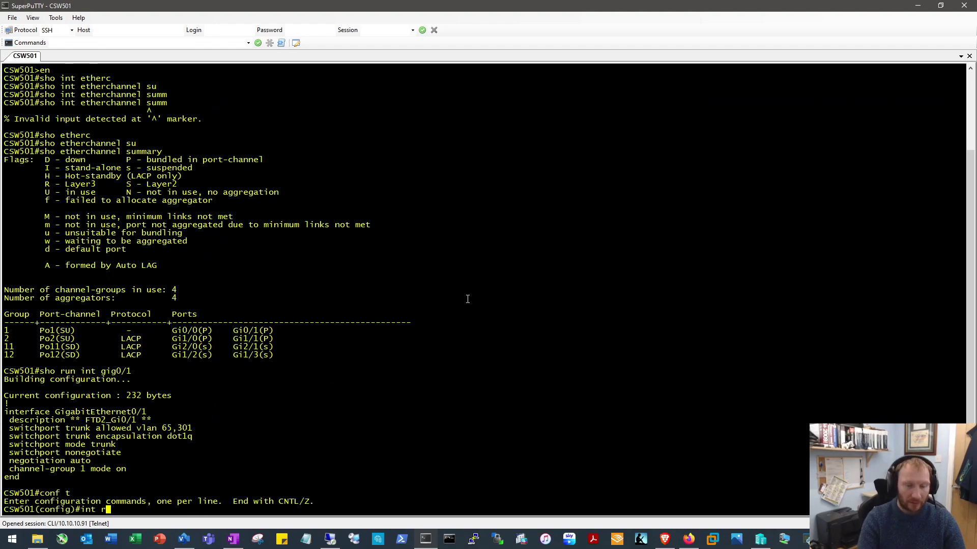
pyautogui.write('an')
pyautogui.press('Tab')
pyautogui.write('gig ')
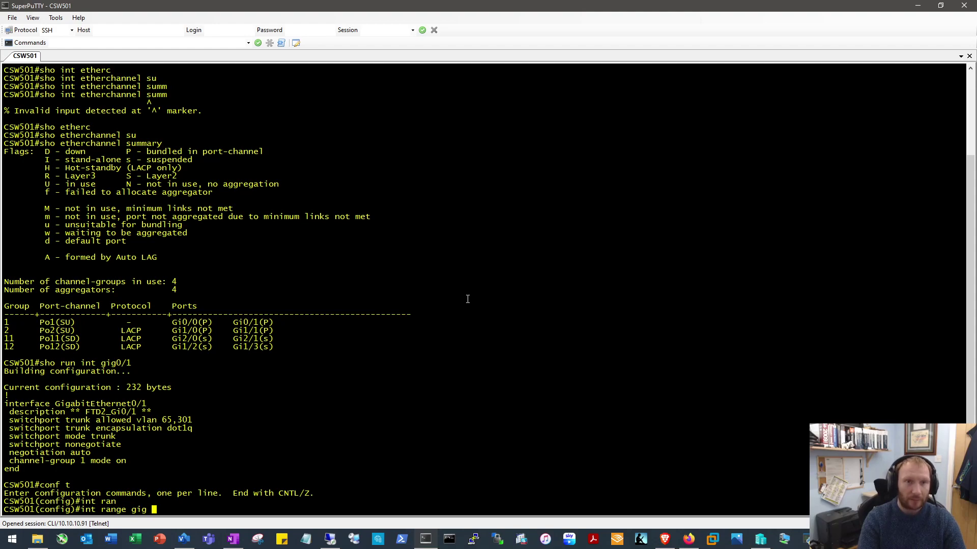
pyautogui.write('0/0 - 1')
pyautogui.press('Return')
# Remove Gi0/0 and Gi0/1 from the bundle with 'no channel-group 1 mode on'
pyautogui.write('no sh')
pyautogui.press('BackSpace')
pyautogui.press('BackSpace')
pyautogui.write('ch')
pyautogui.press('Tab')
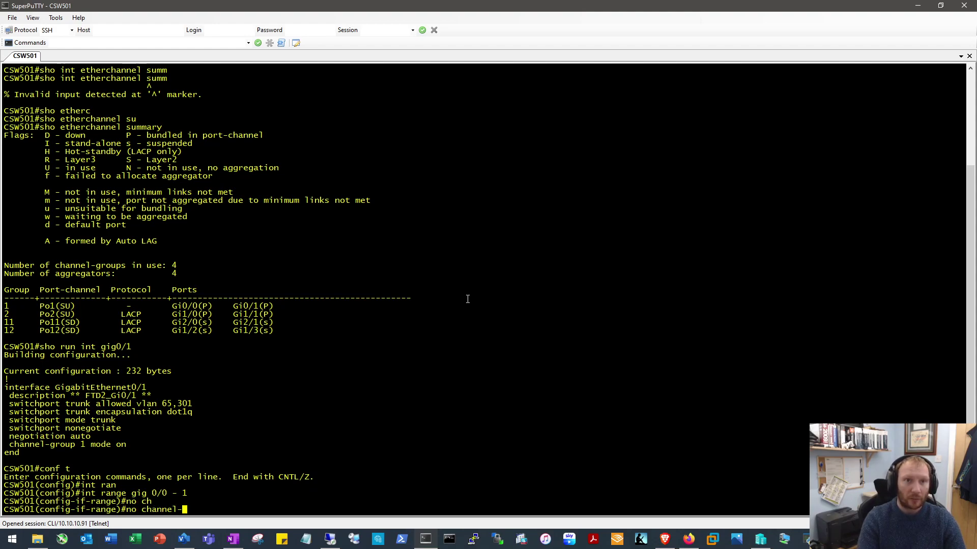
pyautogui.write('gr')
pyautogui.press('Tab')
pyautogui.write('1 mode')
pyautogui.press('Tab')
pyautogui.write('on')
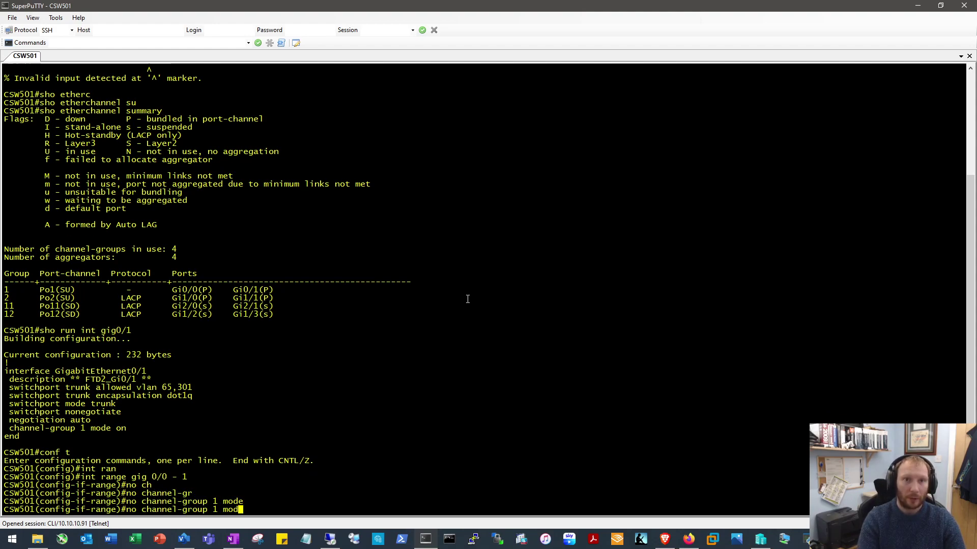
pyautogui.press('Return')
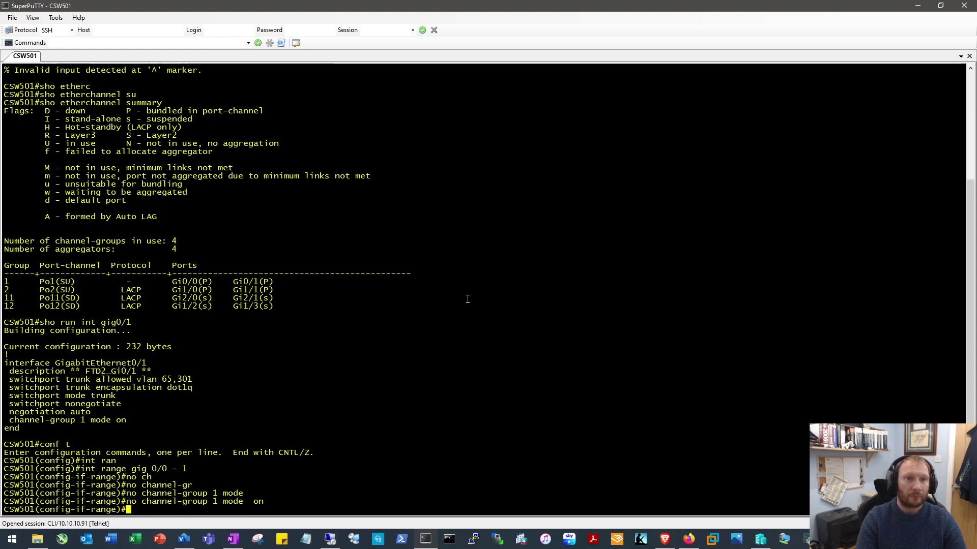
pyautogui.press('Return')
pyautogui.press('Return')
# Delete Port-channel1 with 'no int po1' and leave configuration mode
pyautogui.write('exit')
pyautogui.press('Return')
pyautogui.write('n')
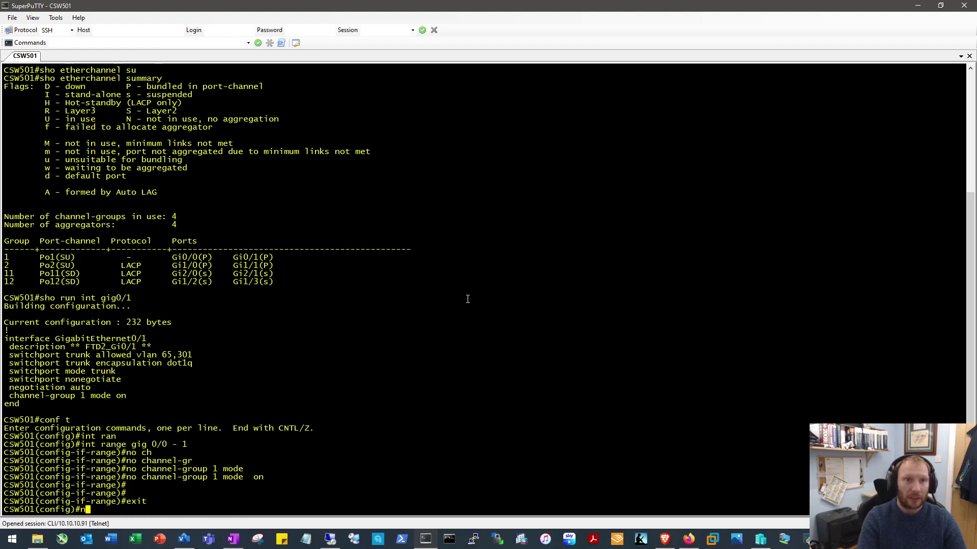
pyautogui.write('o int po1')
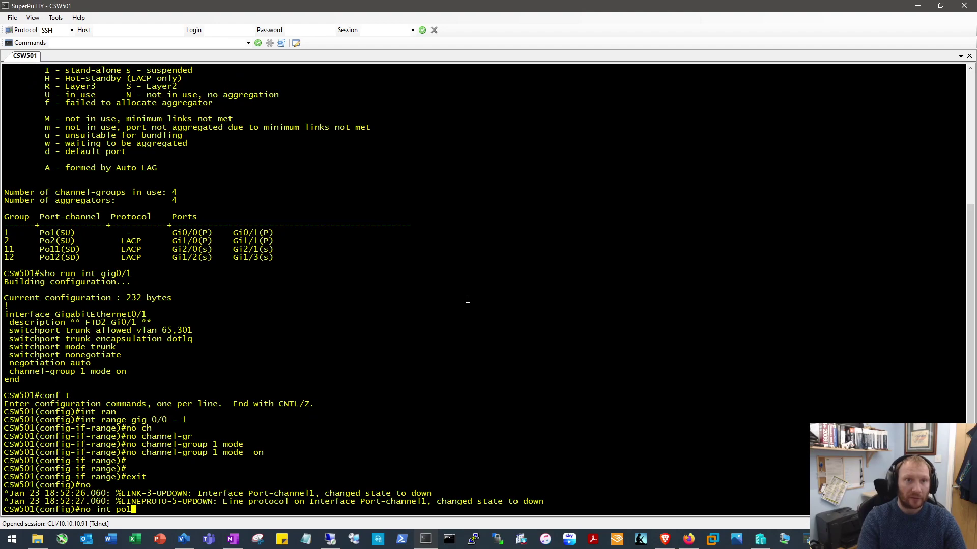
pyautogui.press('Return')
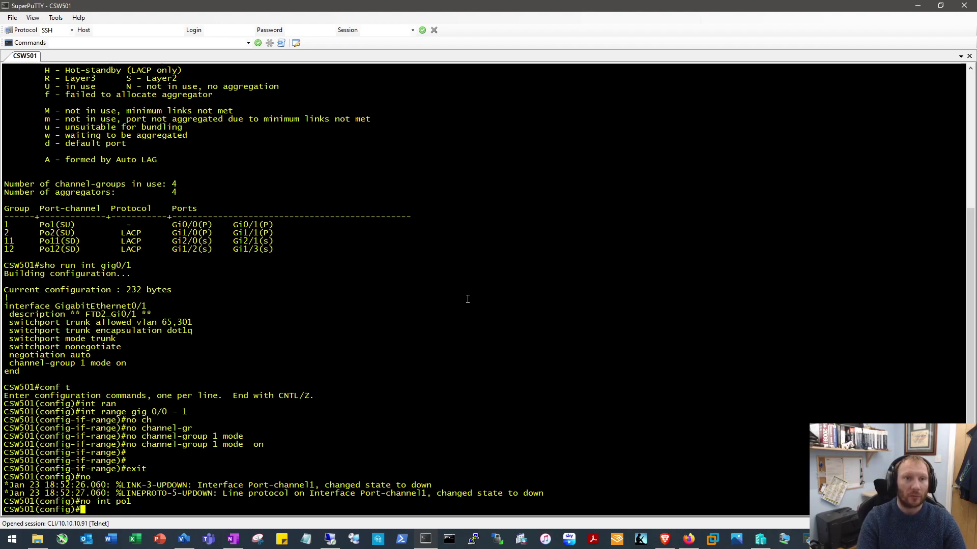
pyautogui.write('end')
pyautogui.press('Return')
# Rerun 'show etherchannel summary' on CSW501 to verify Po1 is gone
pyautogui.write('sho etherc')
pyautogui.press('Tab')
pyautogui.write('s')
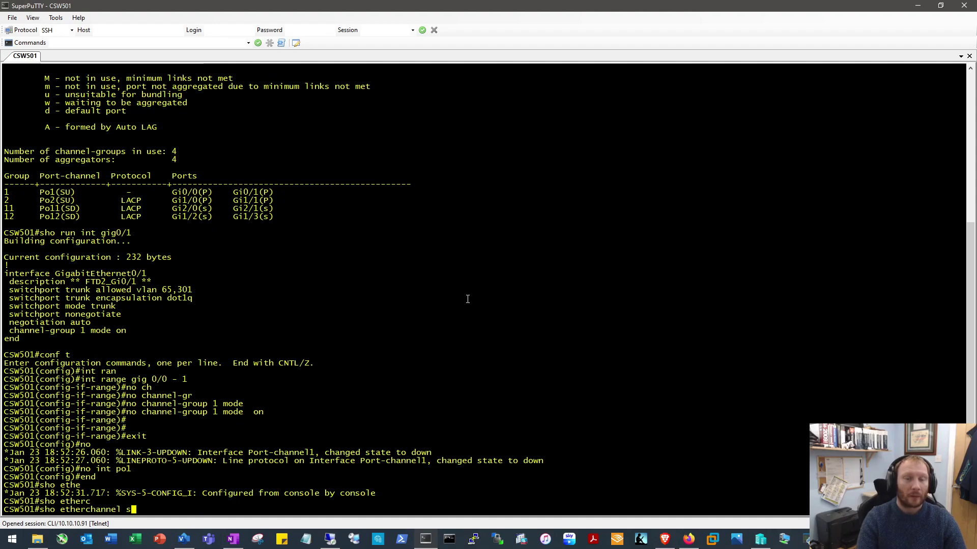
pyautogui.press('Tab')
pyautogui.press('Return')
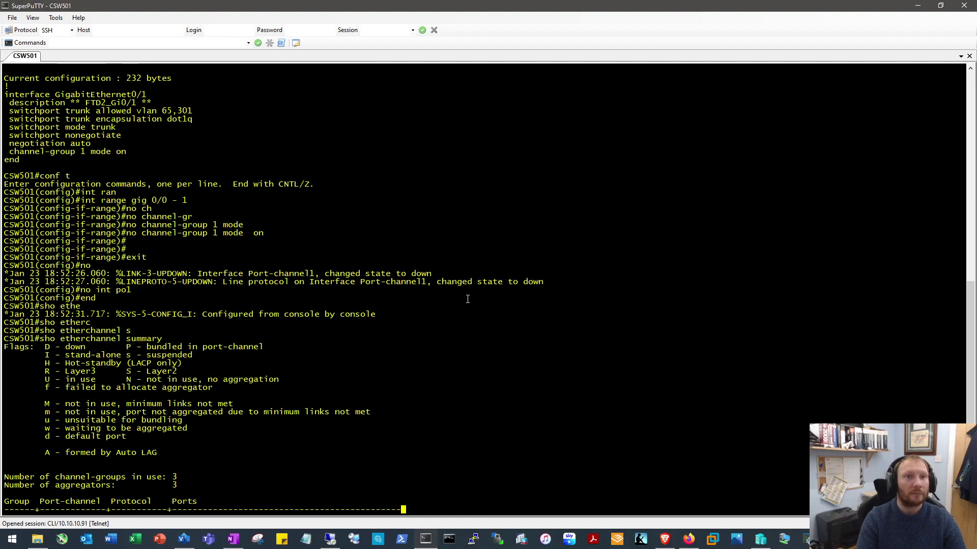
pyautogui.press('space')
# Show the running configuration of Gi0/0 and then Gi0/1
pyautogui.write('sho run int gi g')
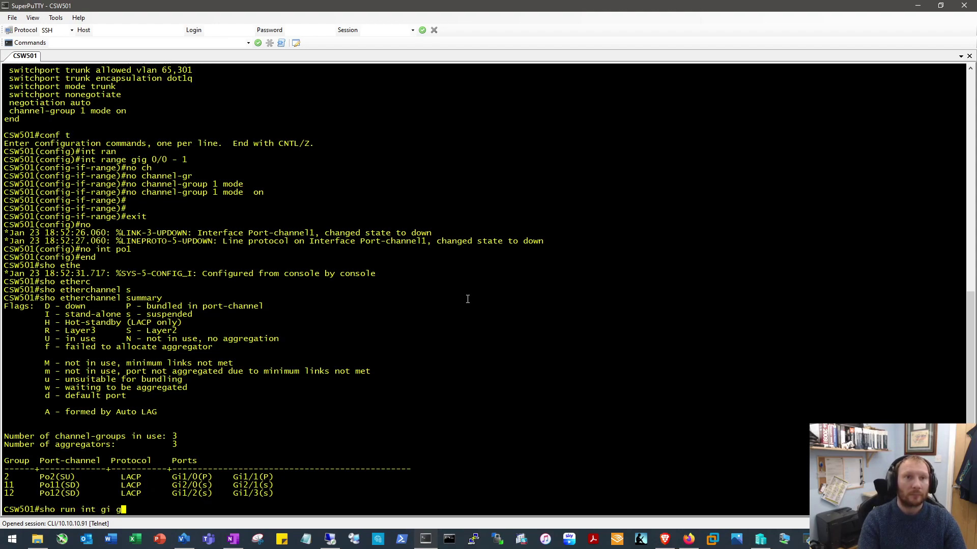
pyautogui.press('BackSpace')
pyautogui.write('g 0/0')
pyautogui.press('Return')
pyautogui.press('Up')
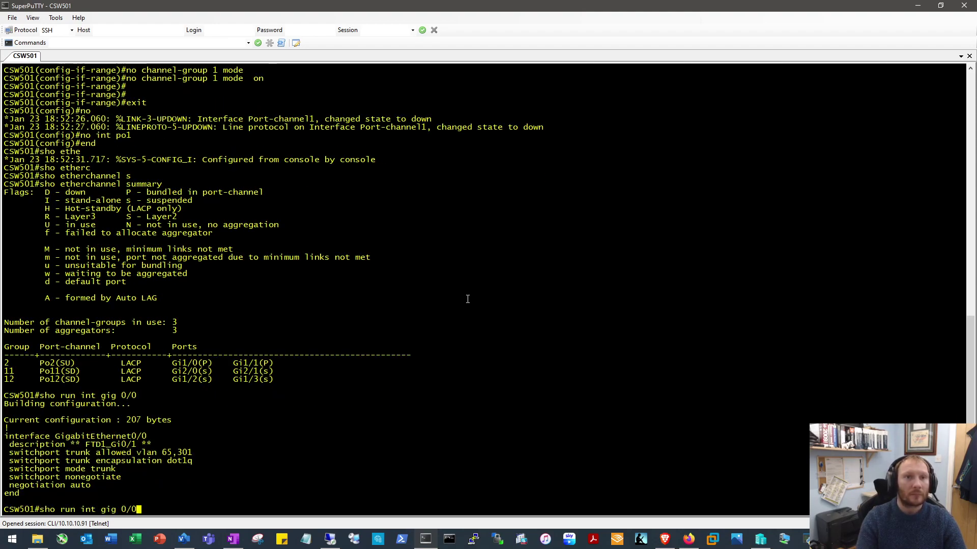
pyautogui.press('BackSpace')
pyautogui.write('1')
pyautogui.press('Return')
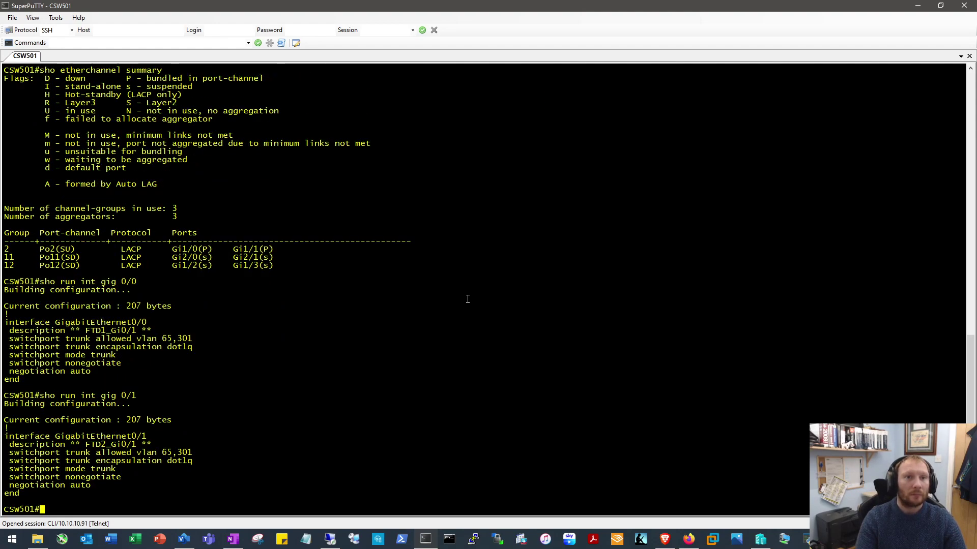
# Save the CSW501 running configuration with 'wr'
pyautogui.write('wr')
pyautogui.press('Return')
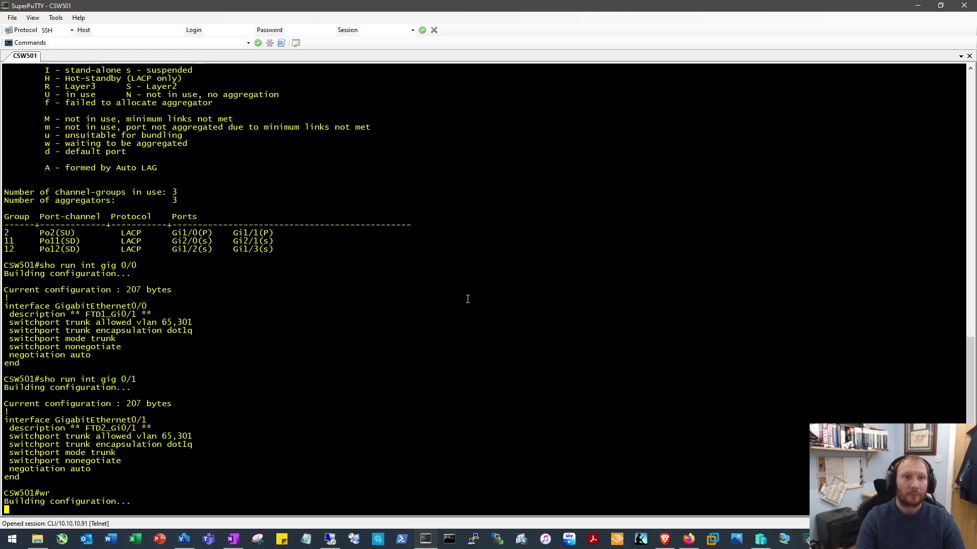
pyautogui.click(688, 539)
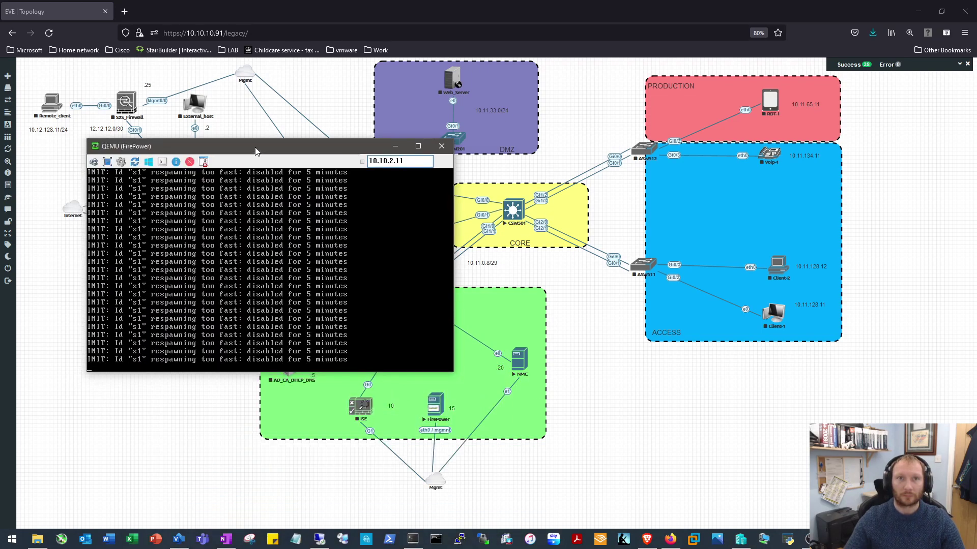
# Wake the FirePower Management Center console to reach its v6.6.1 login prompt
pyautogui.press('Return')
pyautogui.press('Return')
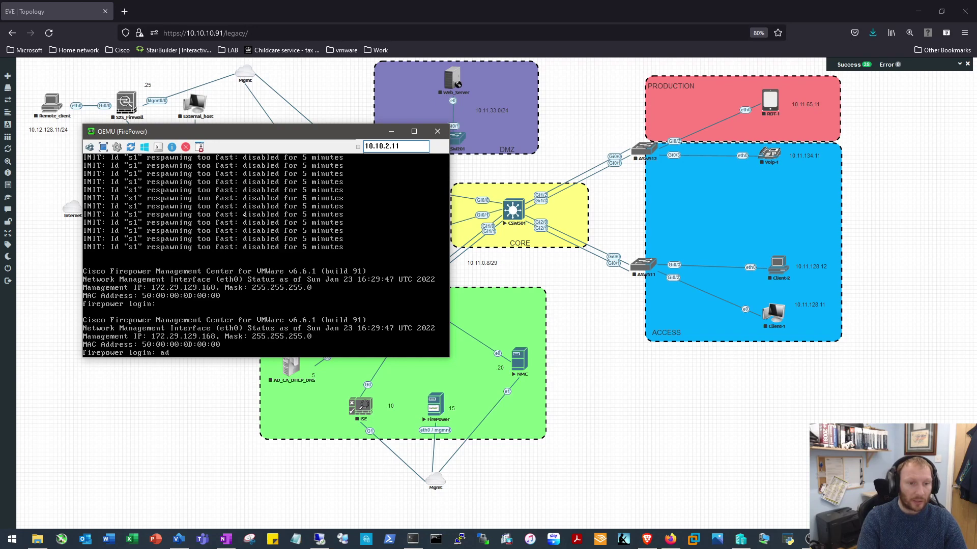
# Log in to the FirePower console as admin
pyautogui.write('admin')
pyautogui.press('Return')
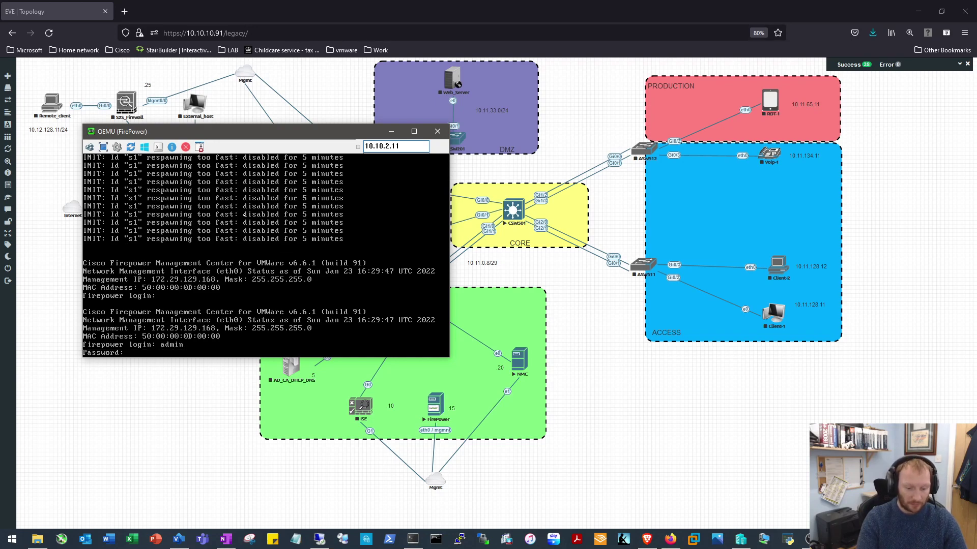
pyautogui.press('Return')
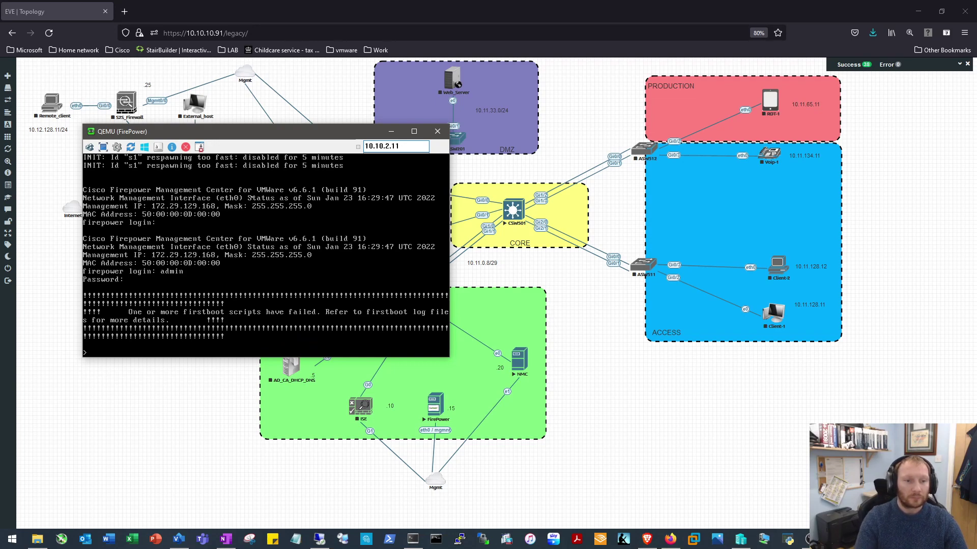
pyautogui.press('Return')
pyautogui.press('Return')
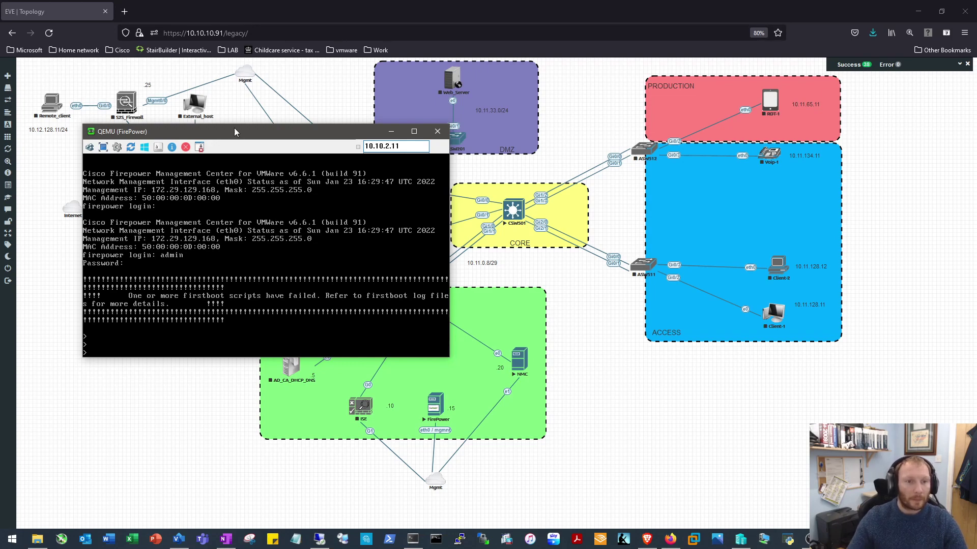
pyautogui.moveTo(235, 135); pyautogui.dragTo(257, 103)
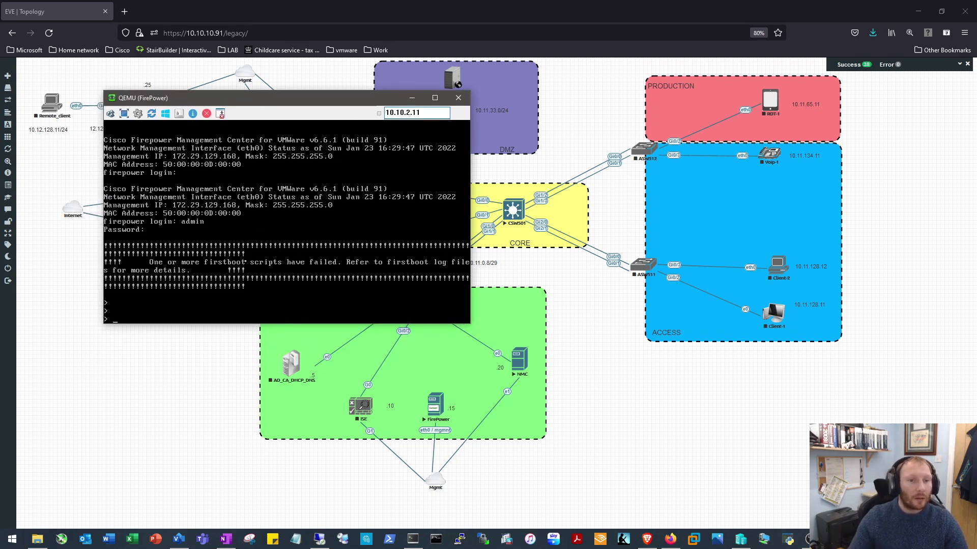
# Start typing 'show net' at the FMC prompt, then minimise the console window
pyautogui.write('show w')
pyautogui.press('BackSpace')
pyautogui.write('net')
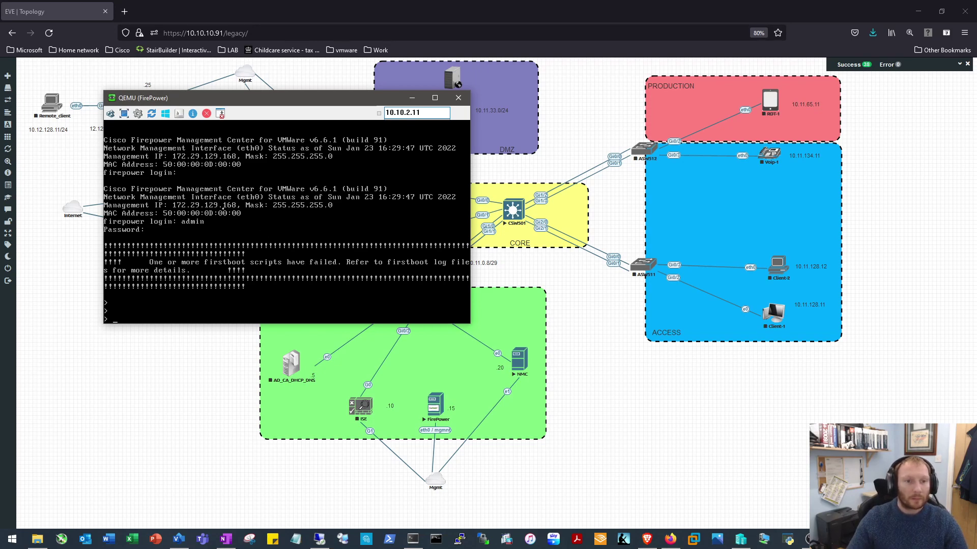
pyautogui.click(409, 102)
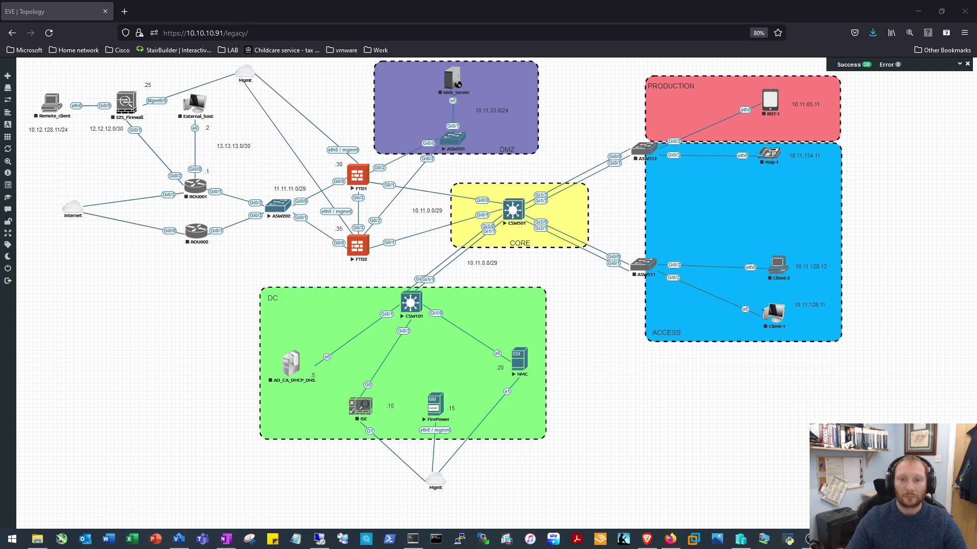
# Log in to the FTD1 console as admin and accept the EULA
pyautogui.moveTo(402, 548); pyautogui.dragTo(324, 99)
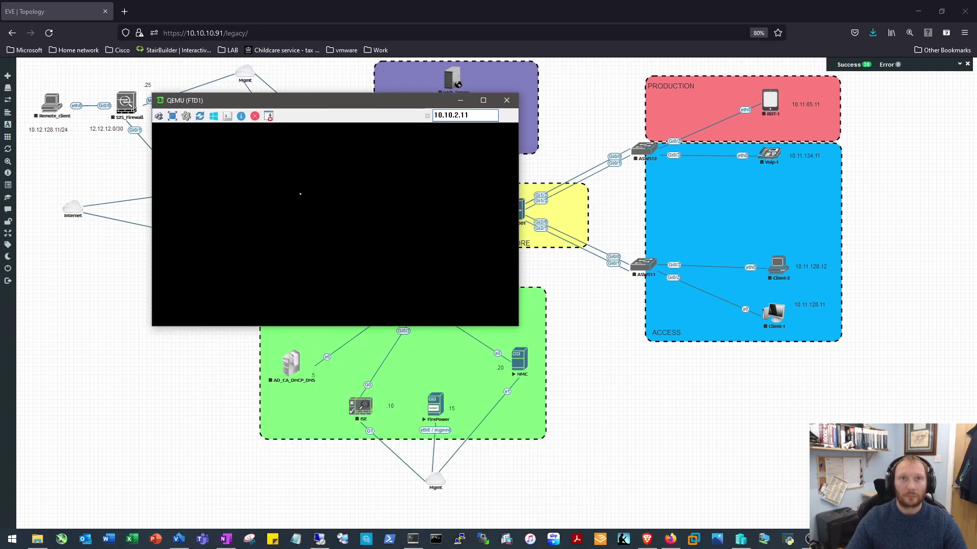
pyautogui.press('Return')
pyautogui.write('admin')
pyautogui.press('Return')
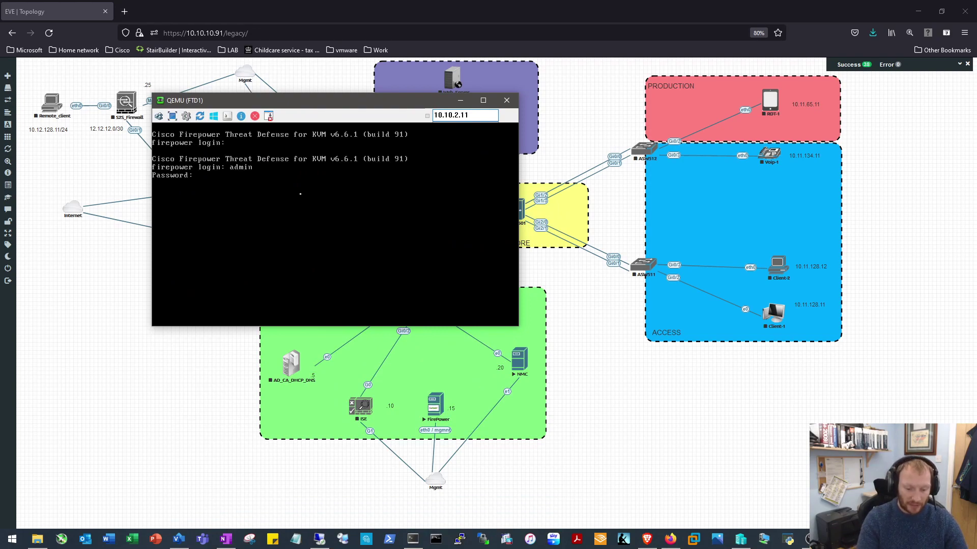
pyautogui.press('Return')
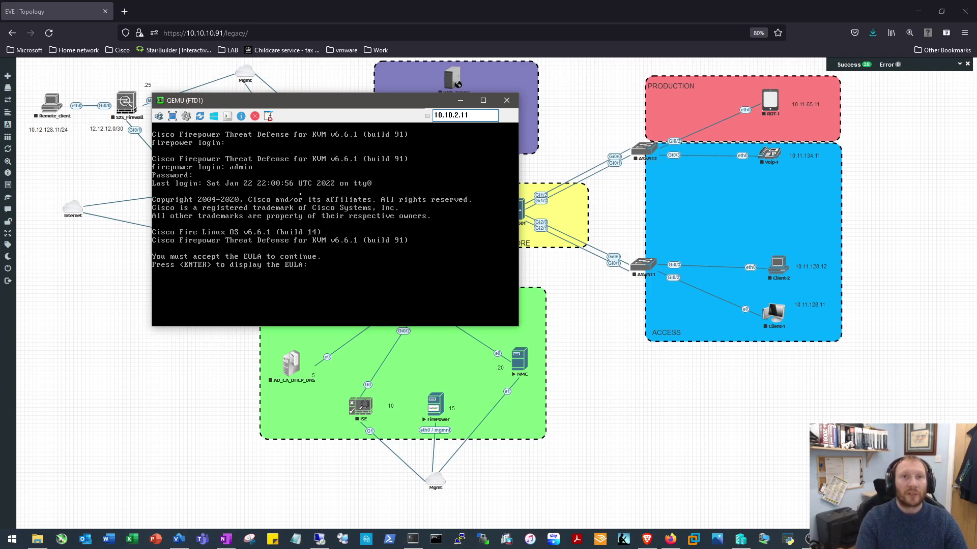
pyautogui.press('Return')
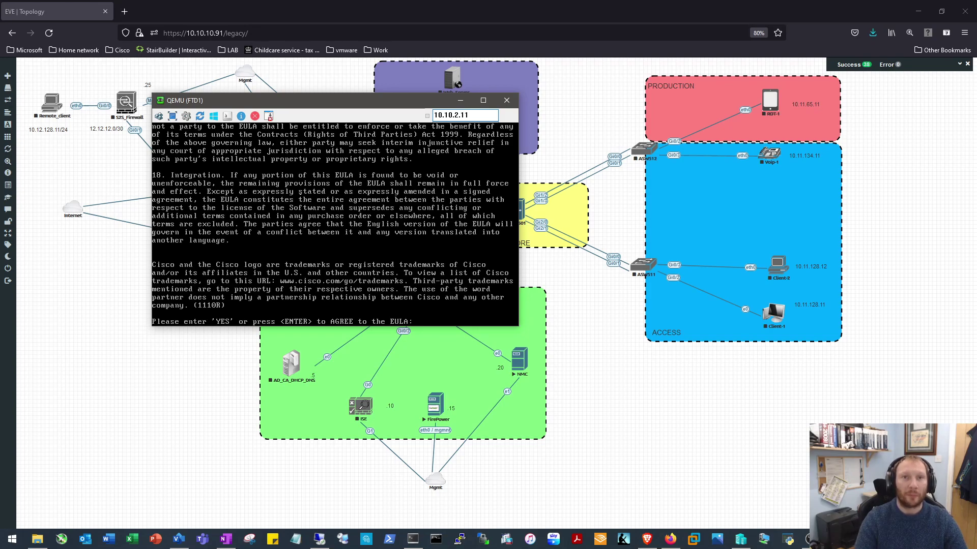
pyautogui.press('Return')
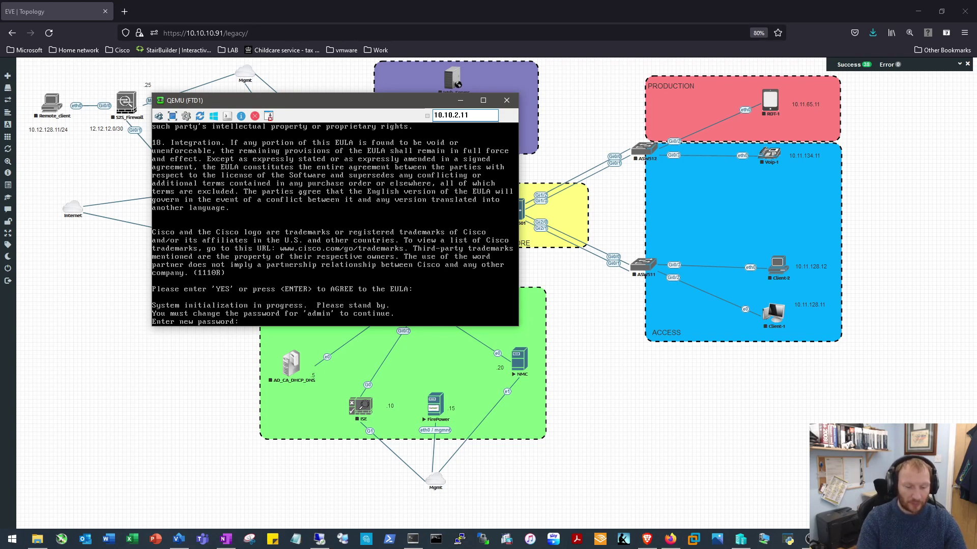
# Set and confirm a new admin password, choosing IPv4 only with manual addressing
pyautogui.press('Return')
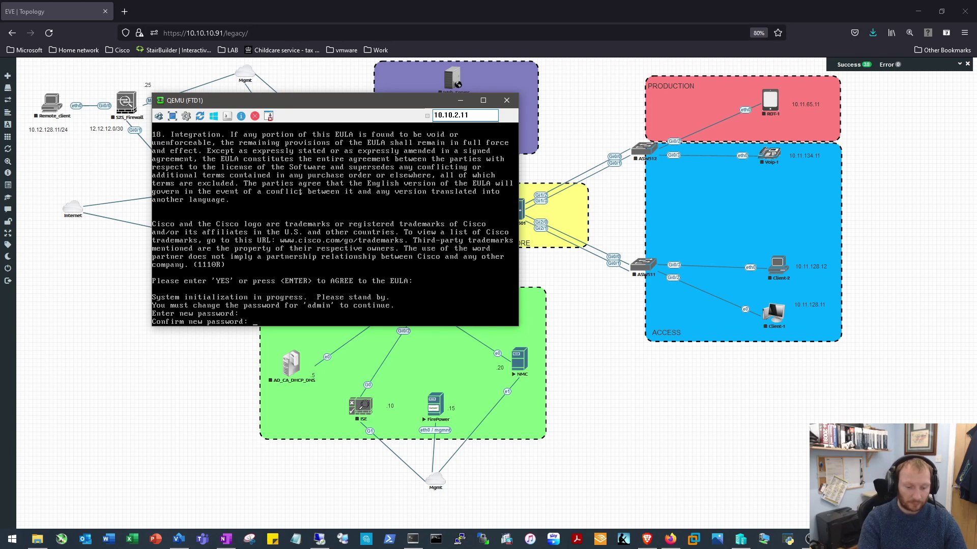
pyautogui.press('Return')
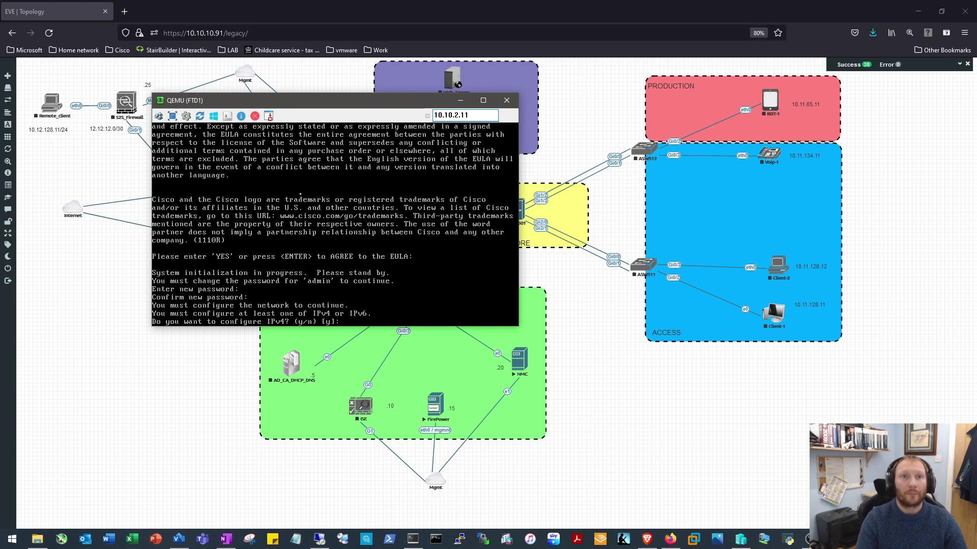
pyautogui.press('Return')
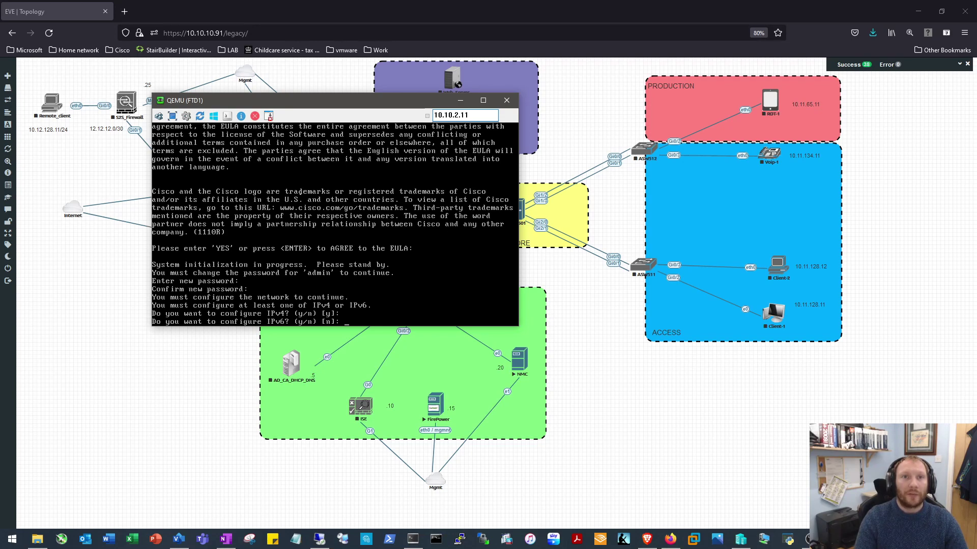
pyautogui.press('Return')
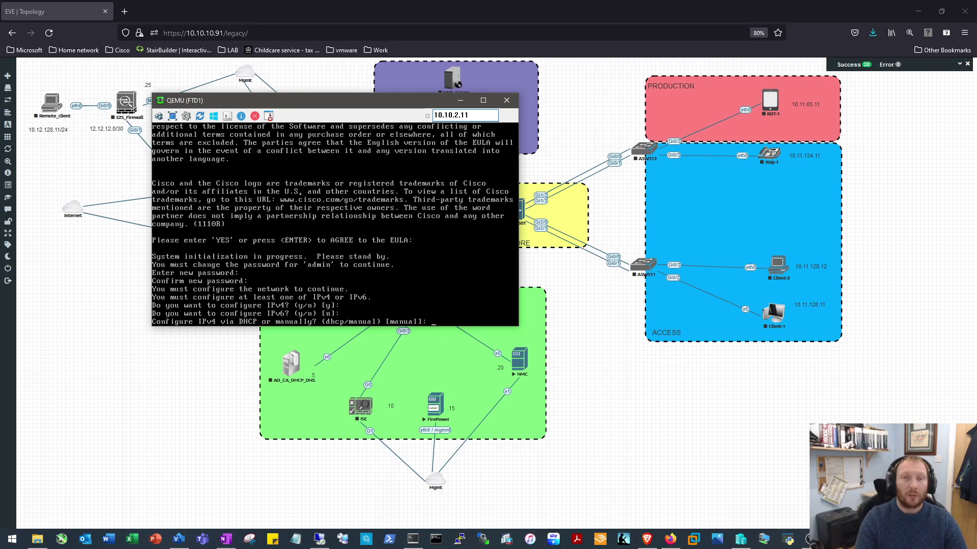
pyautogui.press('Return')
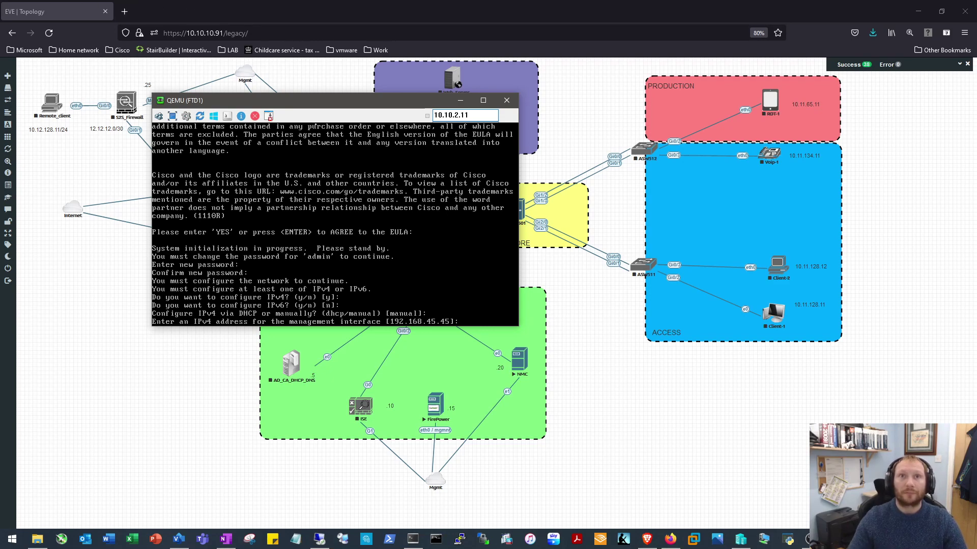
# Give FTD1 management IP 172.29.129.30/255.255.255.0, gateway 172.29.129.254 and hostname FTD1
pyautogui.moveTo(333, 106); pyautogui.dragTo(743, 194)
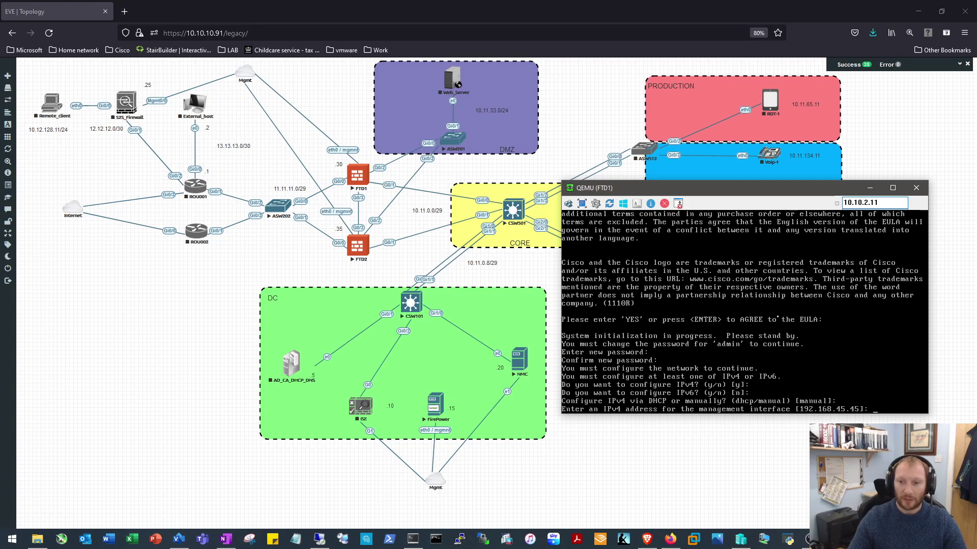
pyautogui.write('72.29.129.30')
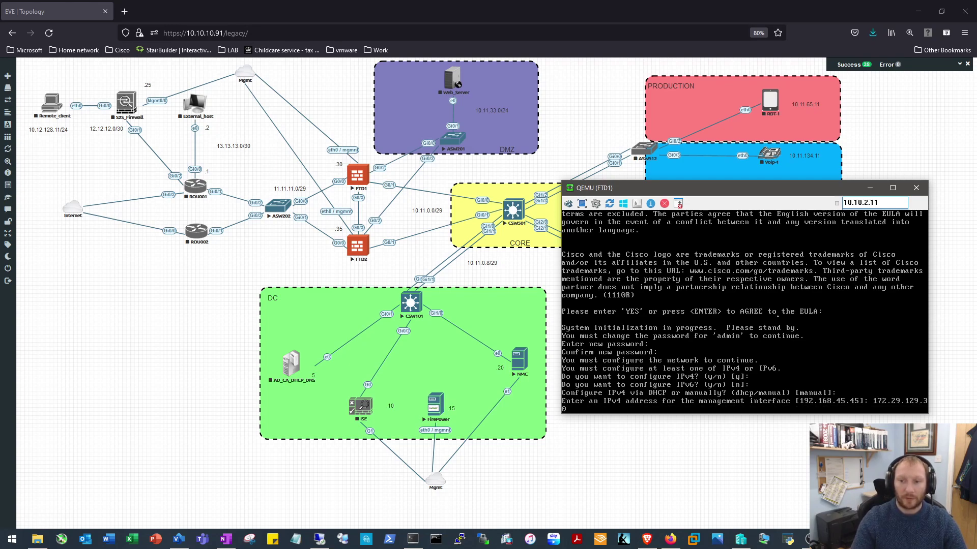
pyautogui.press('Return')
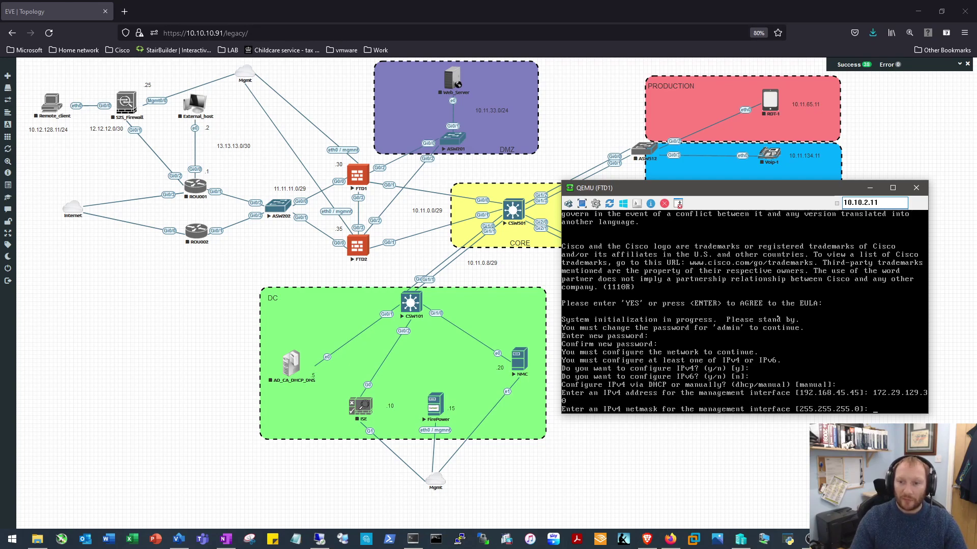
pyautogui.press('Return')
pyautogui.write('172.29')
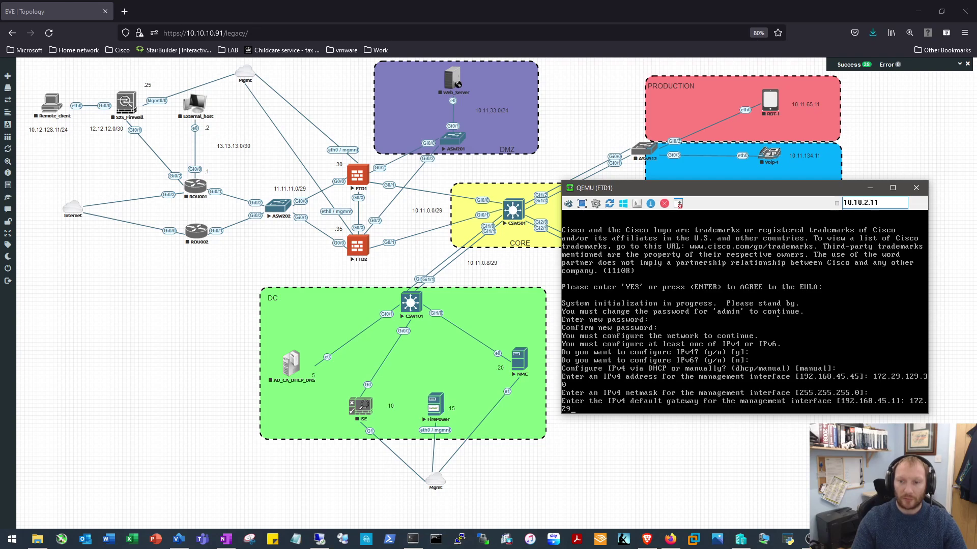
pyautogui.write('.129.254')
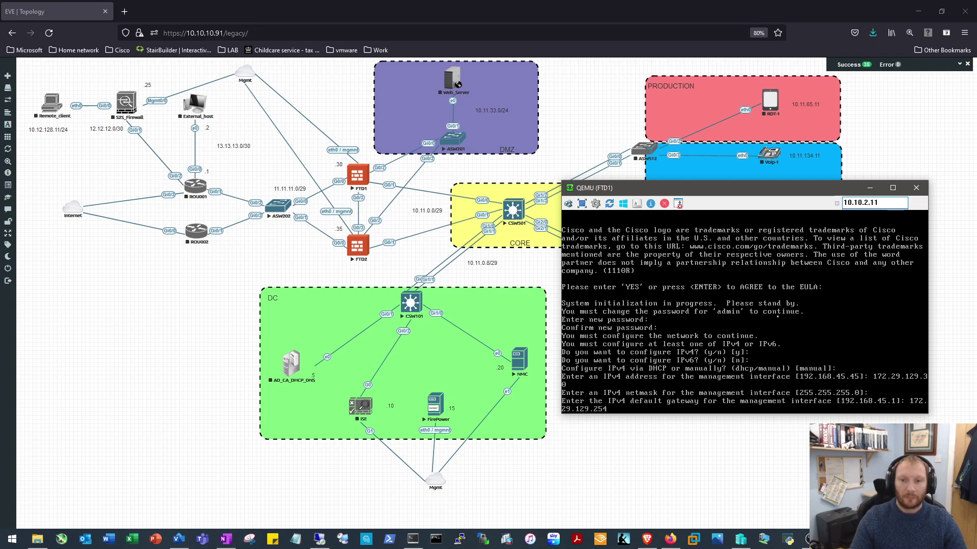
pyautogui.press('Return')
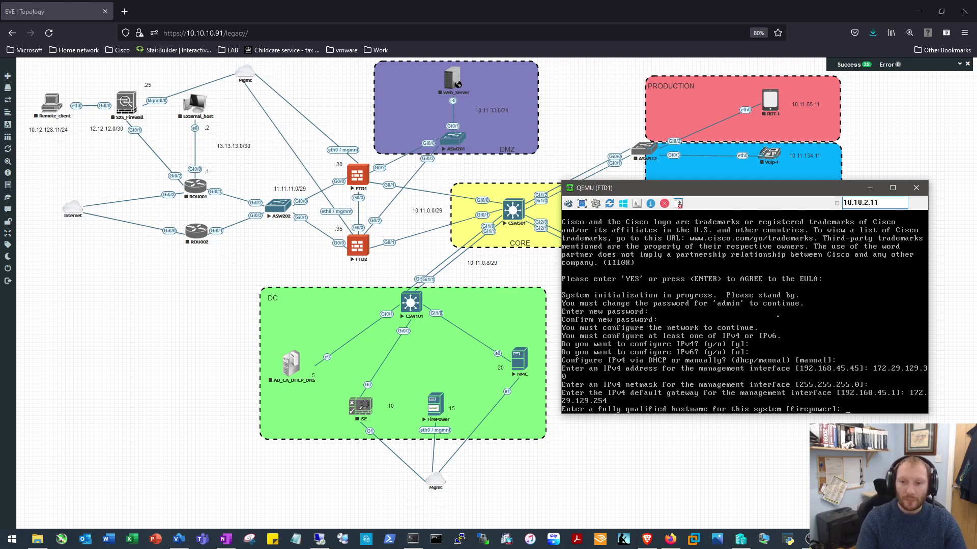
pyautogui.write('FTD1')
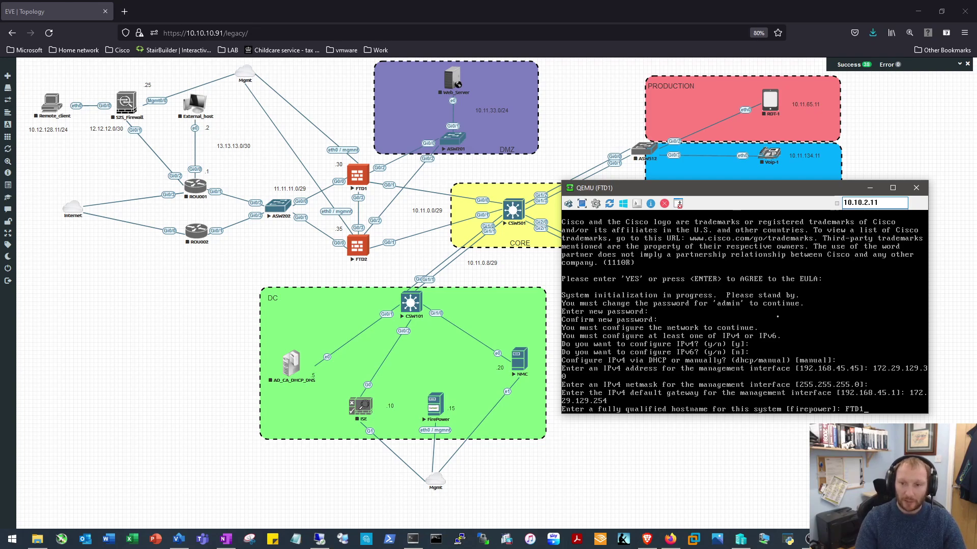
pyautogui.press('Return')
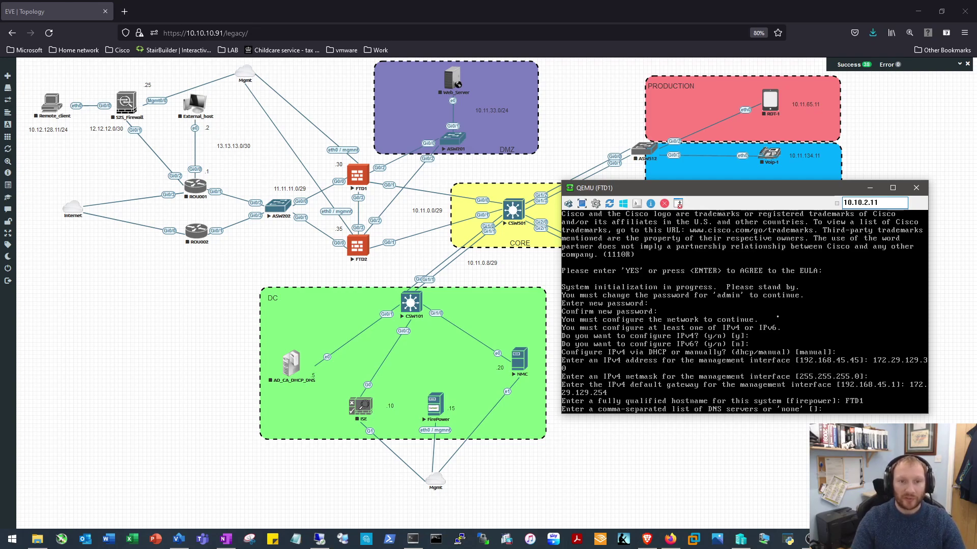
# Set FTD1's DNS server to 10.11.17.5 with no search domains, then minimise its console
pyautogui.write('10.')
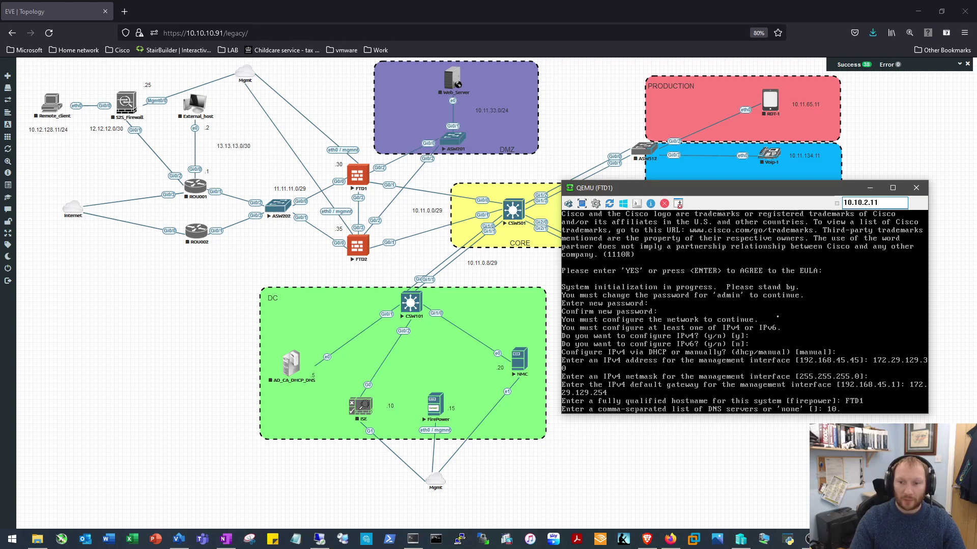
pyautogui.write('11.17.5')
pyautogui.press('Return')
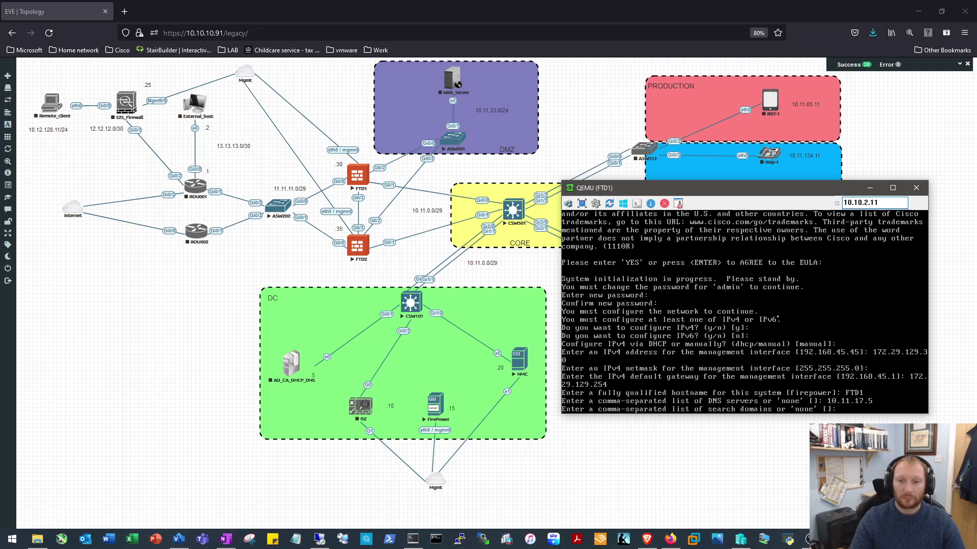
pyautogui.press('Return')
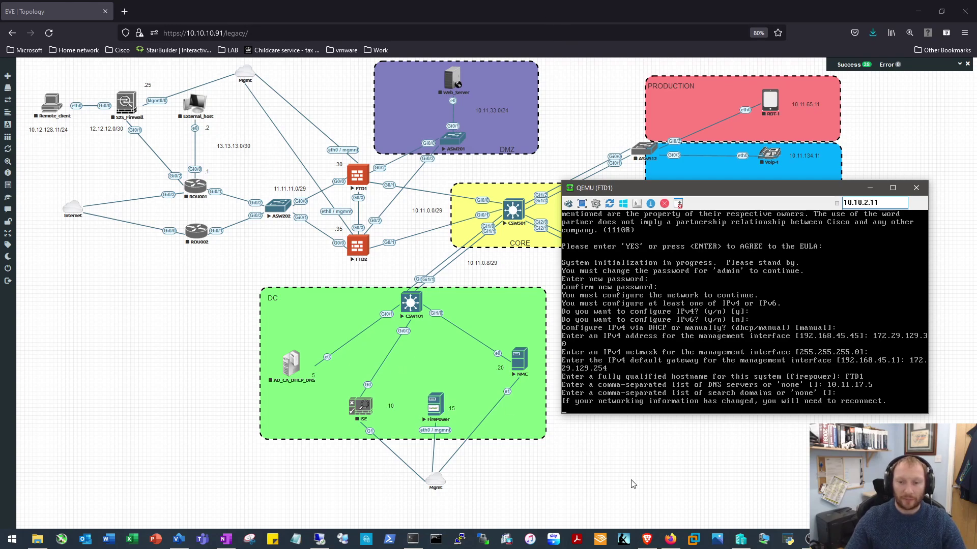
pyautogui.moveTo(811, 539)
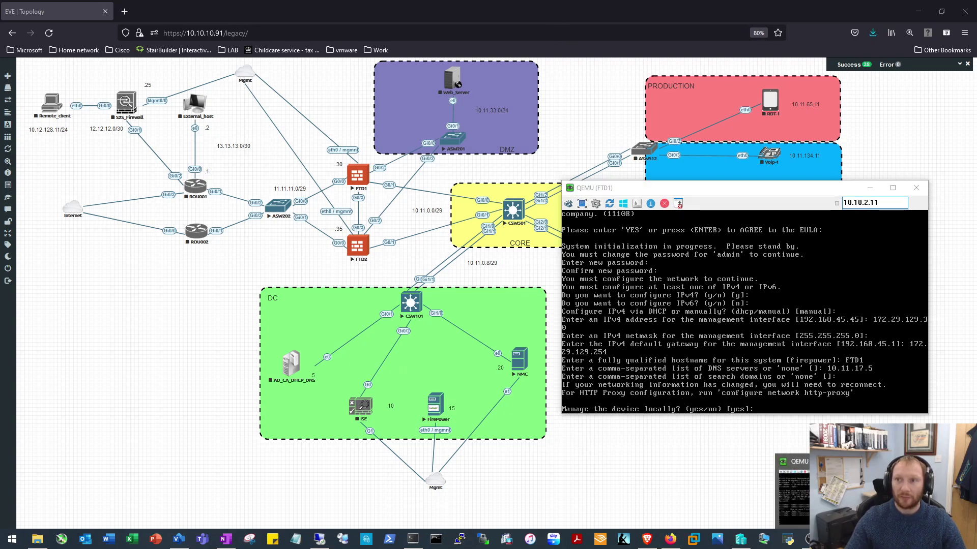
pyautogui.click(360, 264)
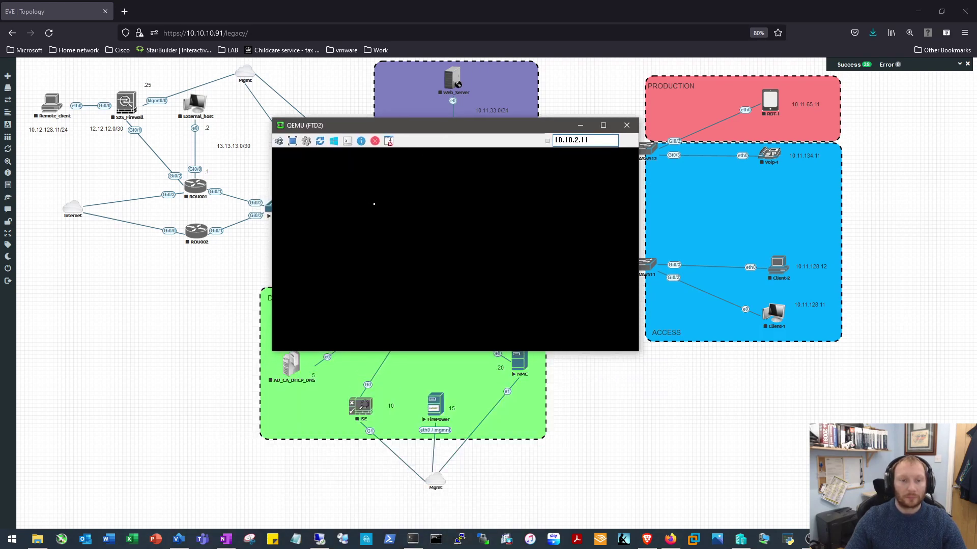
# Log in to the FTD2 console as admin after a failed uppercase attempt
pyautogui.press('Return')
pyautogui.write('ADMIN')
pyautogui.press('Return')
pyautogui.press('Return')
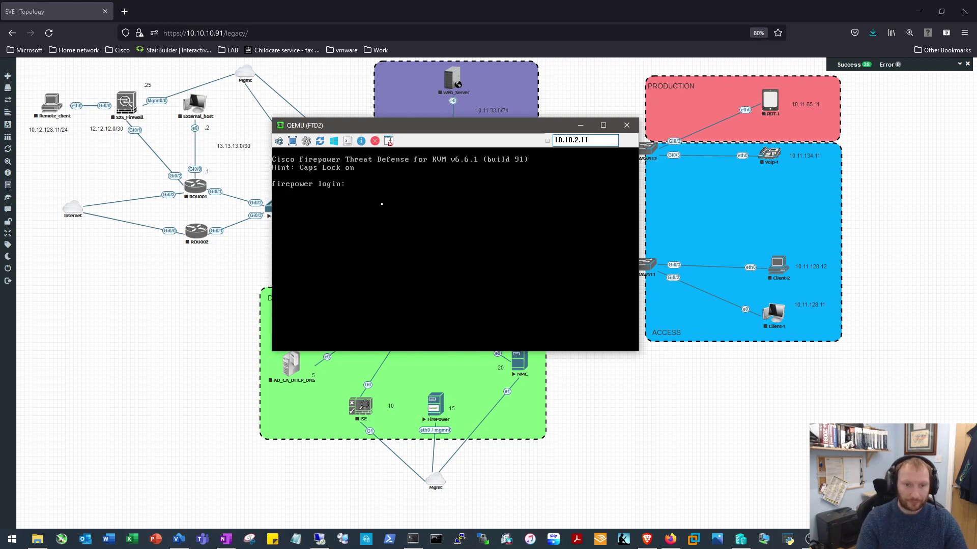
pyautogui.write('admin')
pyautogui.press('Return')
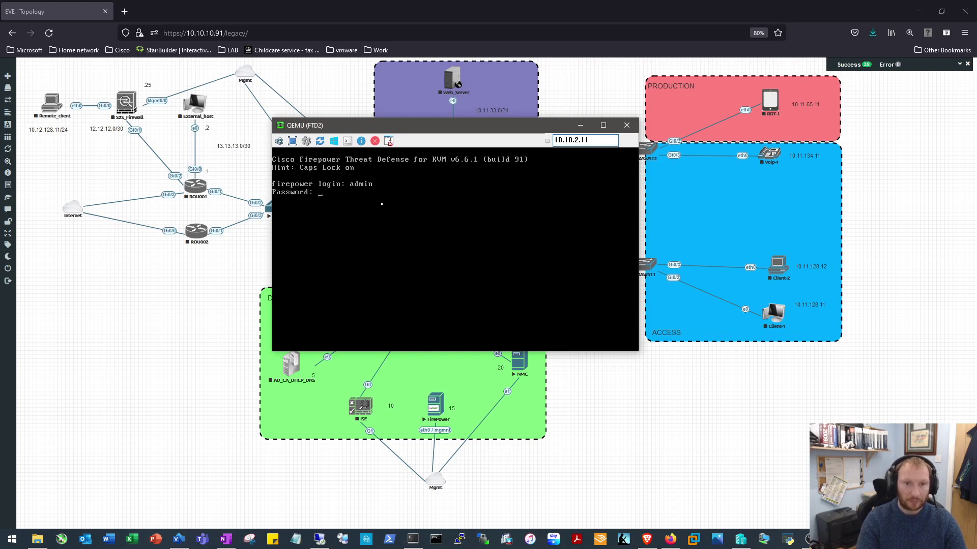
pyautogui.press('Return')
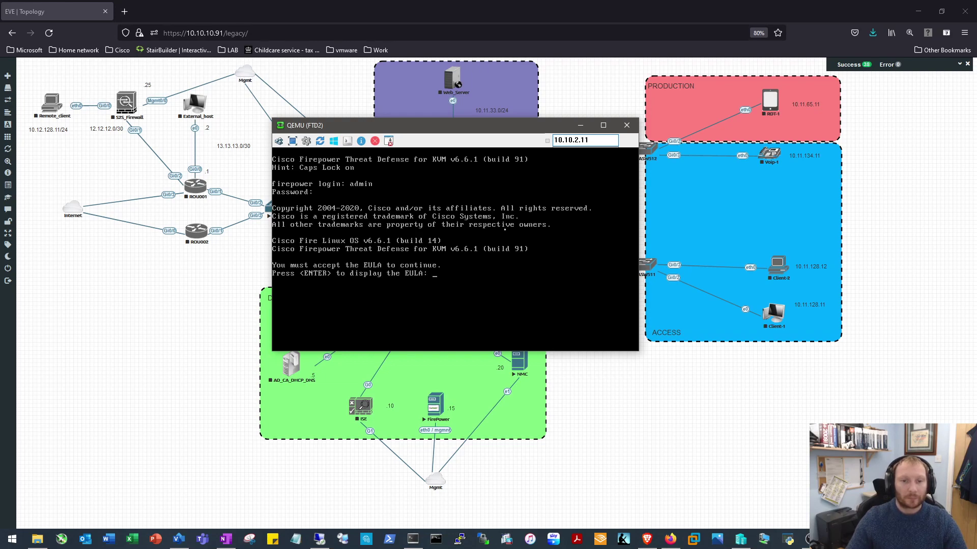
# Accept the FTD2 EULA, set a new admin password, enable IPv4 and decline IPv6
pyautogui.press('Return')
pyautogui.press('space')
pyautogui.press('space')
pyautogui.press('space')
pyautogui.press('space')
pyautogui.press('space')
pyautogui.press('space')
pyautogui.press('space')
pyautogui.press('Return')
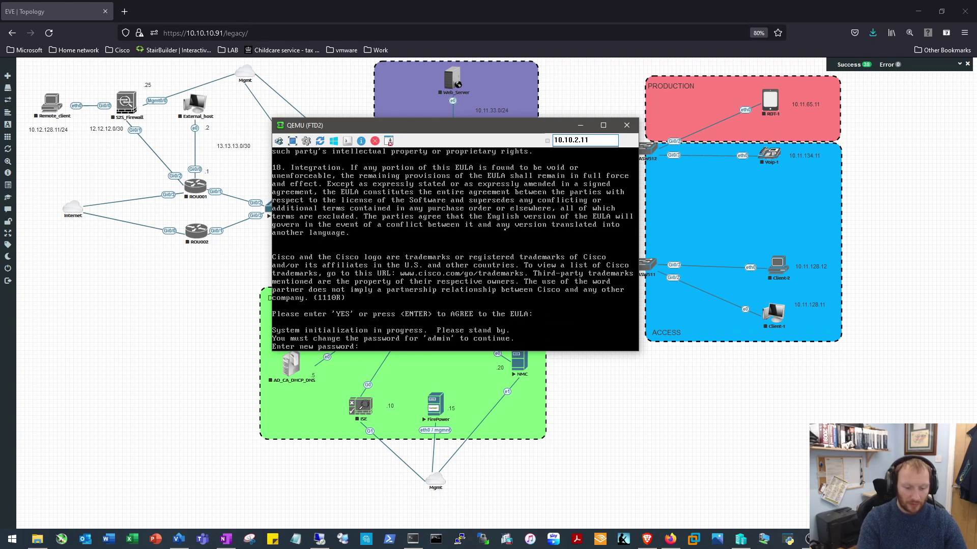
pyautogui.press('Return')
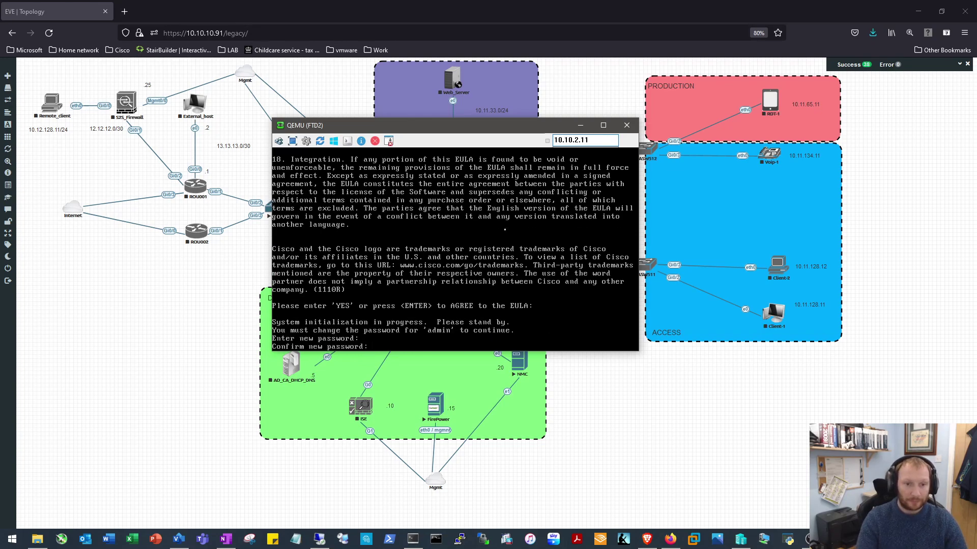
pyautogui.press('Return')
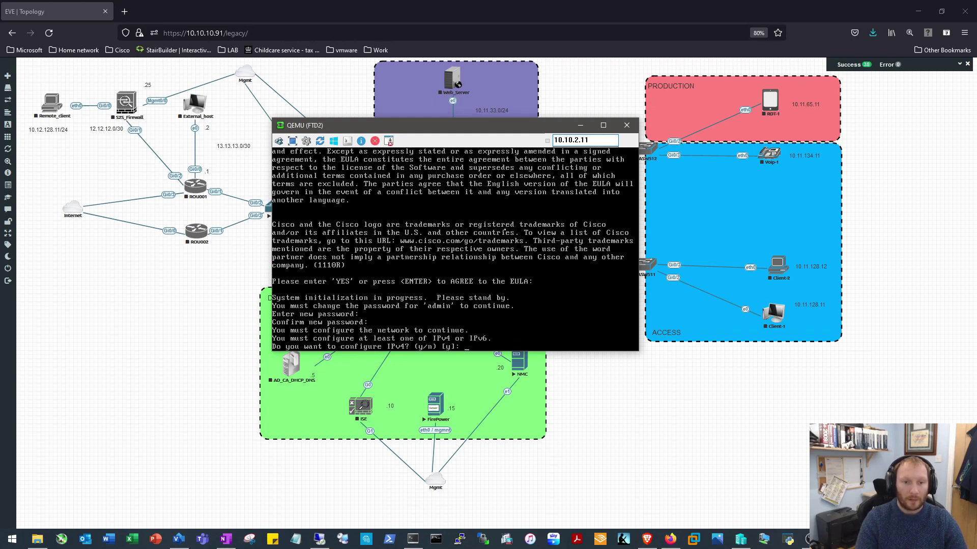
pyautogui.press('Return')
pyautogui.press('Return')
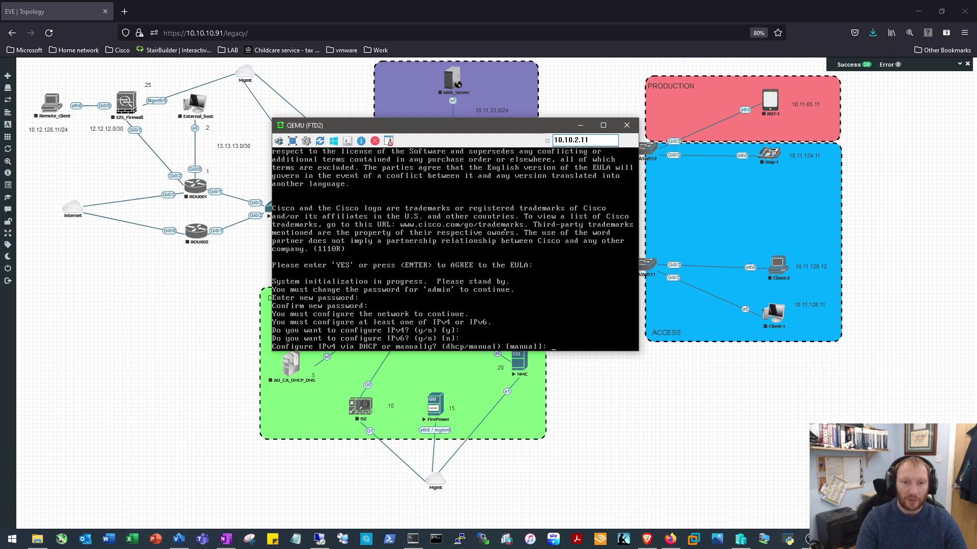
pyautogui.press('Return')
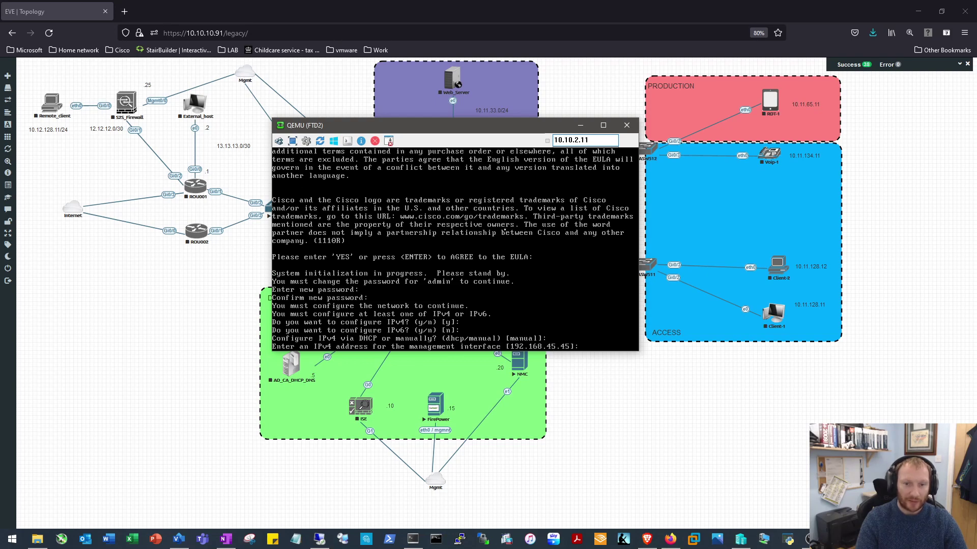
# Enter FTD2 management address 172.29.129.35 and gateway 172.29.129.254
pyautogui.write('172.26.1')
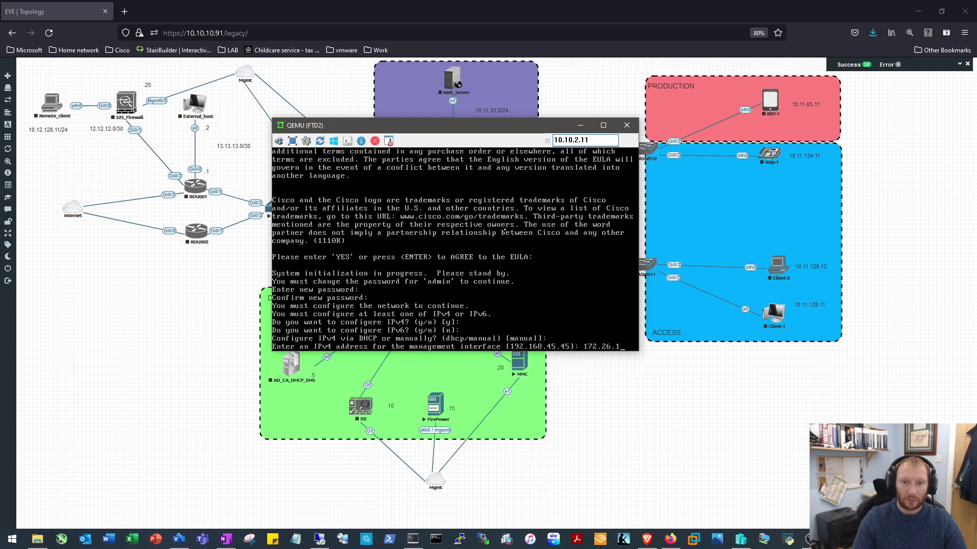
pyautogui.press('BackSpace')
pyautogui.press('BackSpace')
pyautogui.press('BackSpace')
pyautogui.write('9.129.')
pyautogui.moveTo(443, 130); pyautogui.dragTo(616, 143)
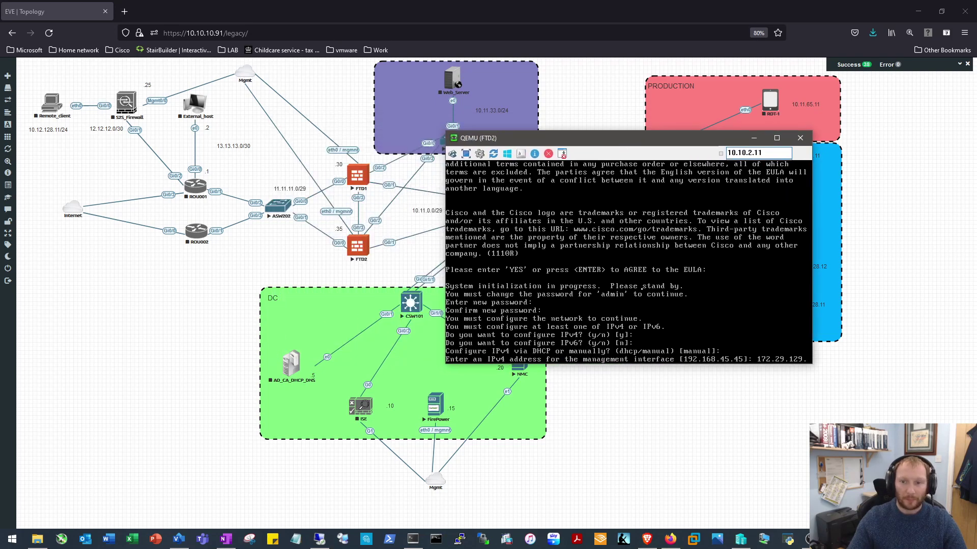
pyautogui.write('35')
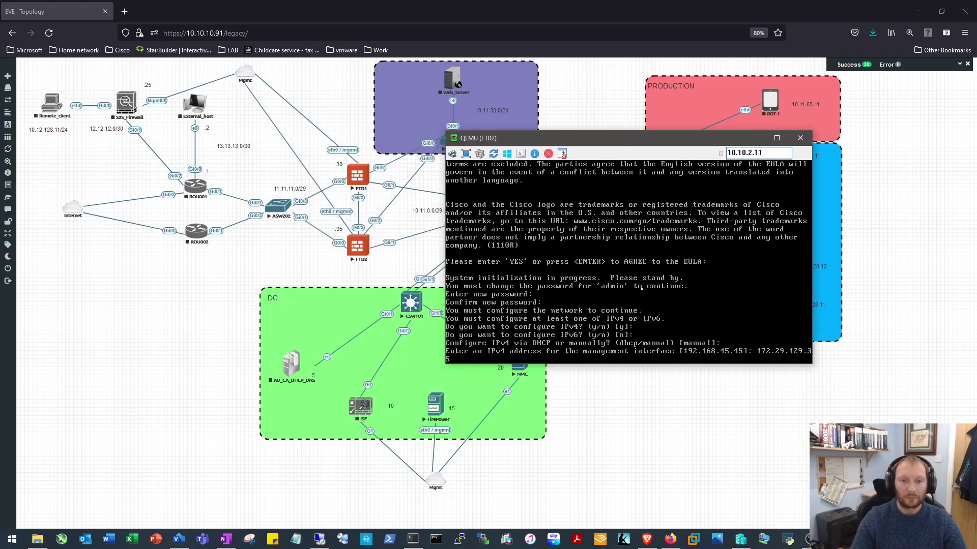
pyautogui.press('Return')
pyautogui.press('Return')
pyautogui.write('172.23.129')
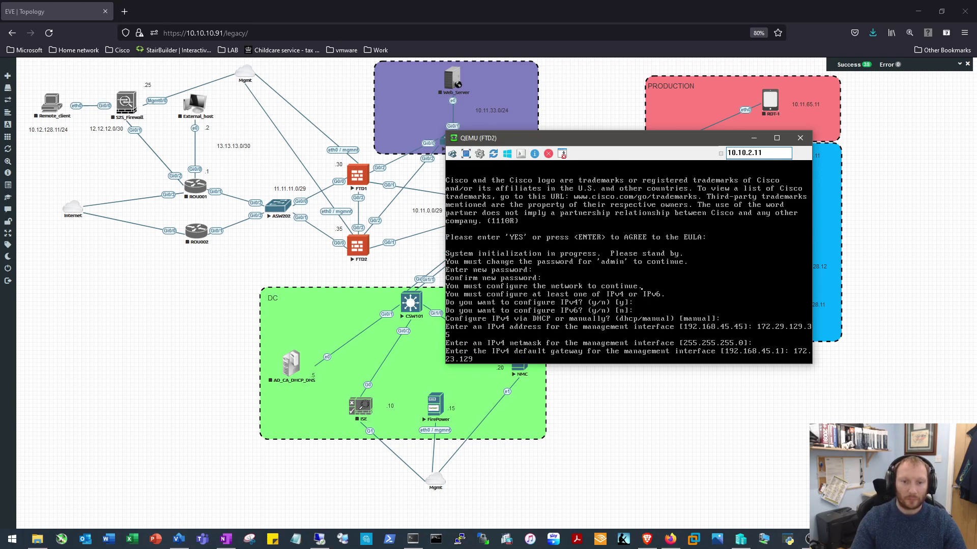
pyautogui.press('BackSpace')
pyautogui.press('BackSpace')
pyautogui.press('BackSpace')
pyautogui.press('BackSpace')
pyautogui.write('9.129.254')
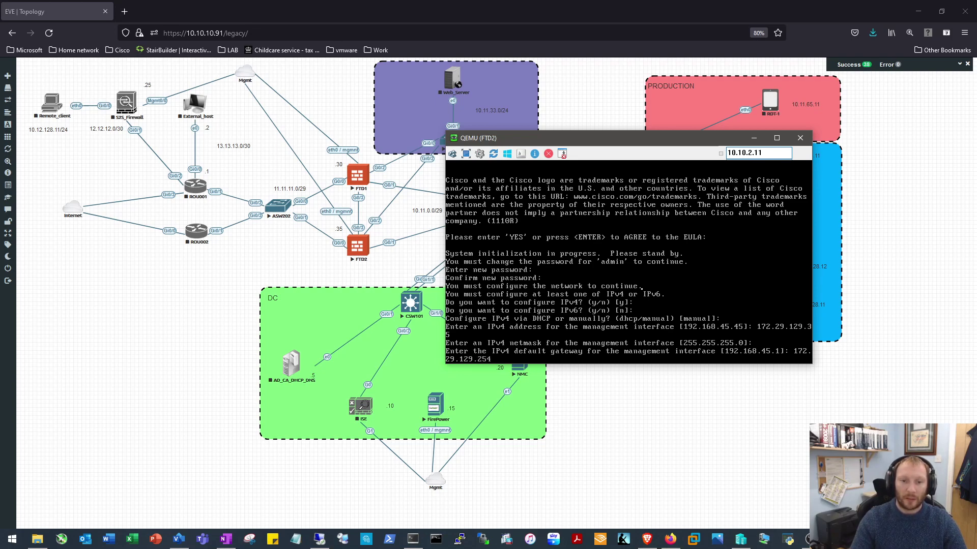
pyautogui.press('Return')
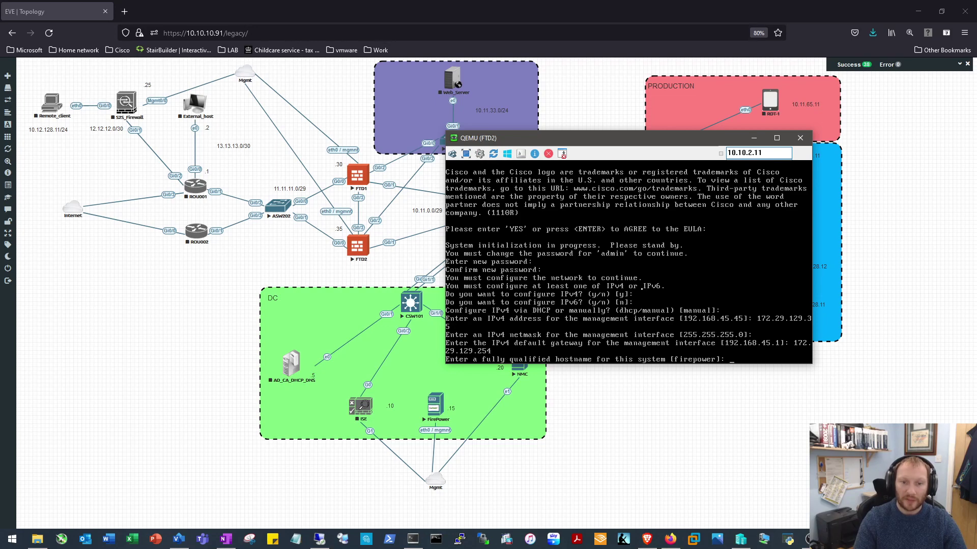
# Set hostname FTD2 and DNS server 10.11.17.5 with no search domains
pyautogui.write('DTD')
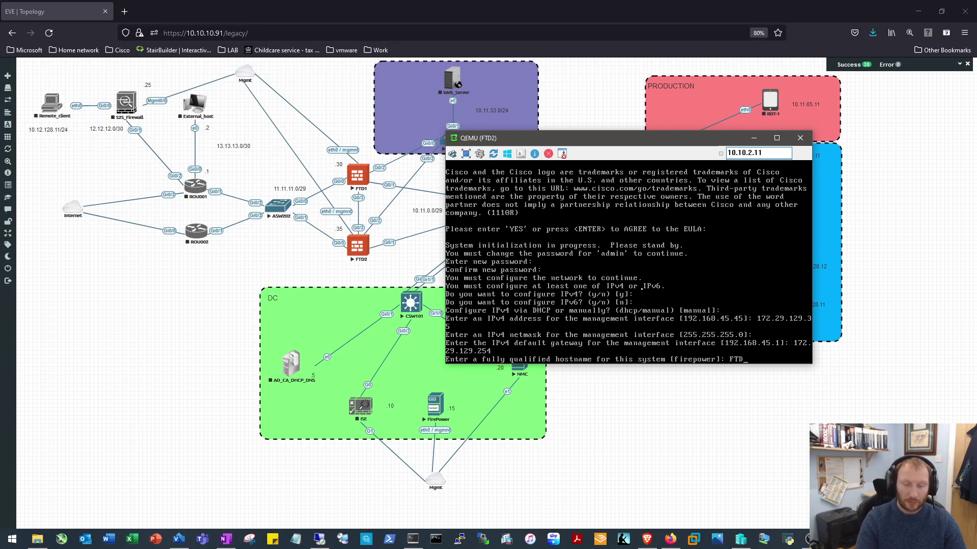
pyautogui.write('2')
pyautogui.press('Return')
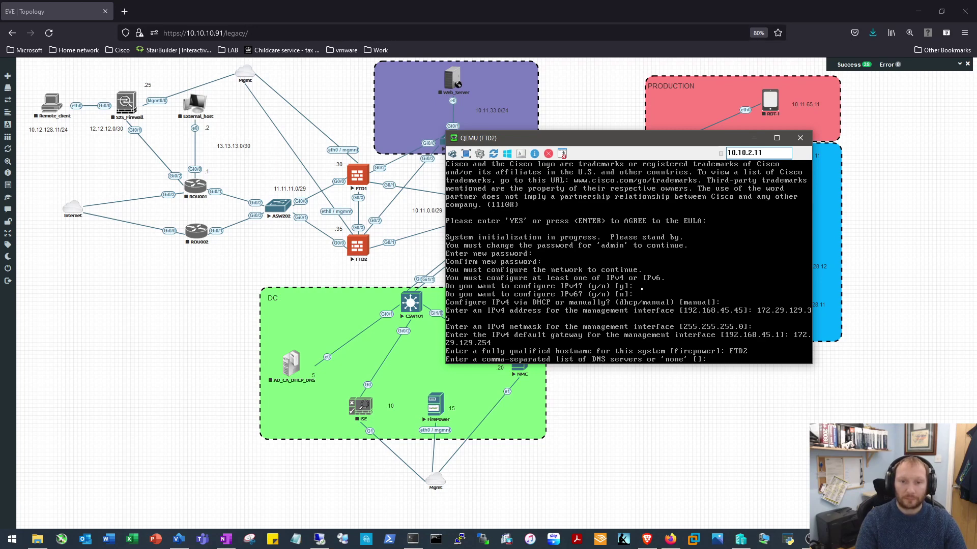
pyautogui.write('10.11.17.5')
pyautogui.press('Return')
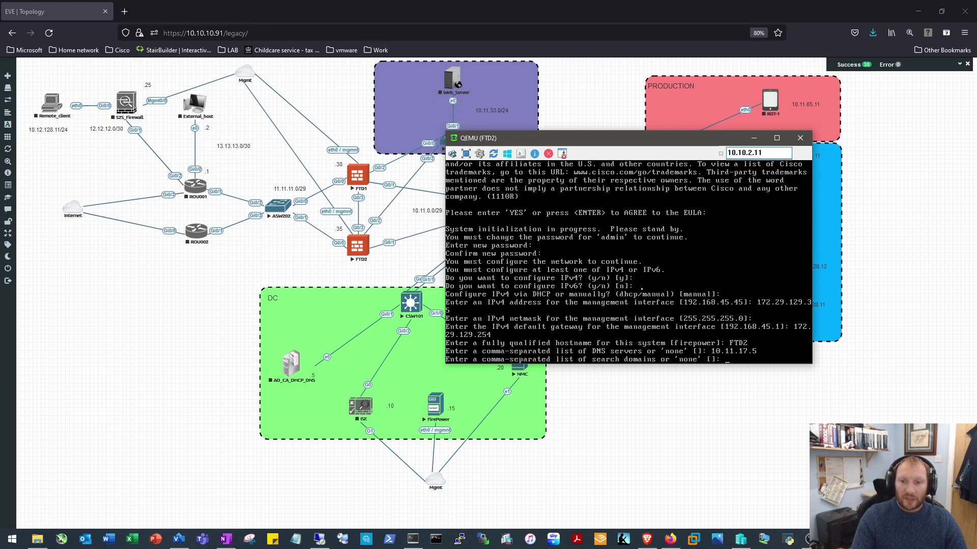
pyautogui.press('Return')
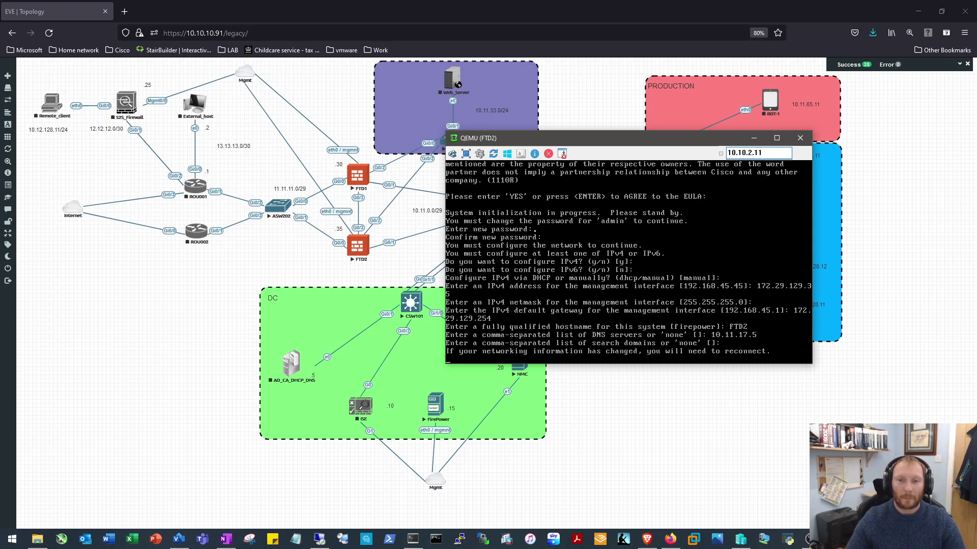
pyautogui.moveTo(574, 146); pyautogui.dragTo(197, 88)
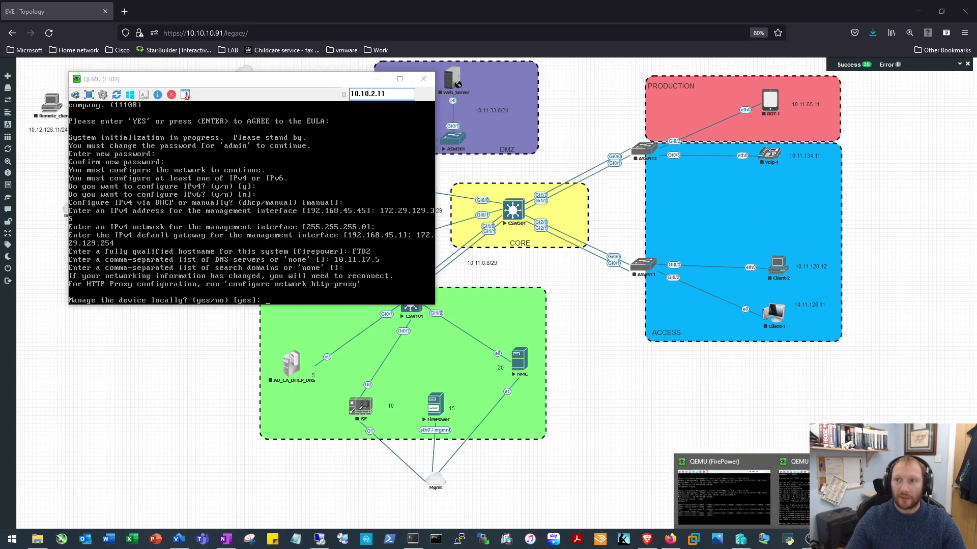
# Place the FTD1 console beside FTD2 and answer 'no' to local management on both
pyautogui.click(791, 491)
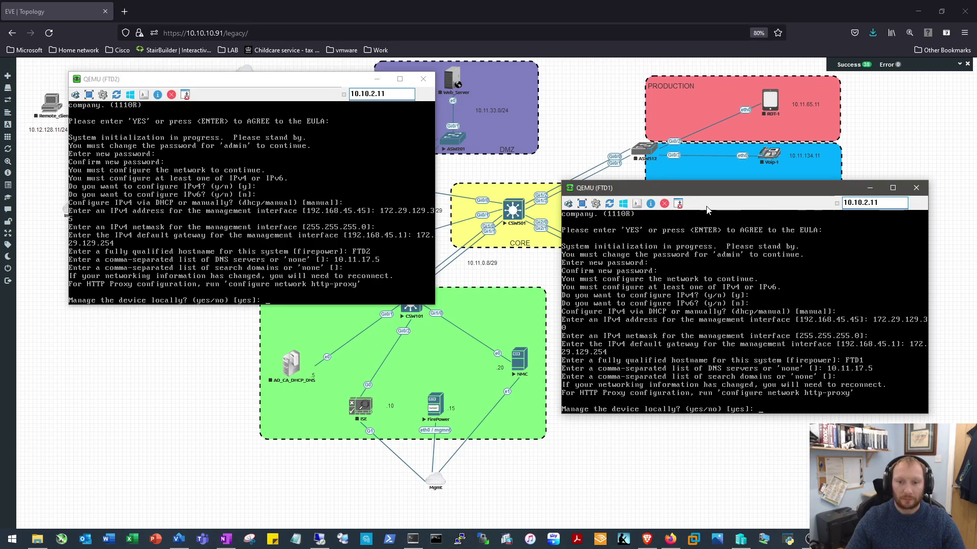
pyautogui.moveTo(688, 188); pyautogui.dragTo(615, 122)
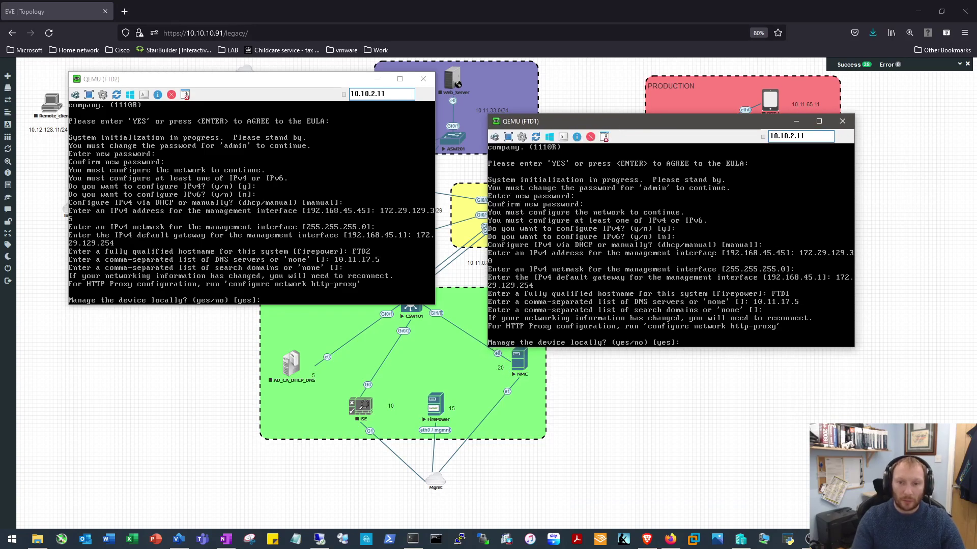
pyautogui.write('NO')
pyautogui.press('BackSpace')
pyautogui.press('BackSpace')
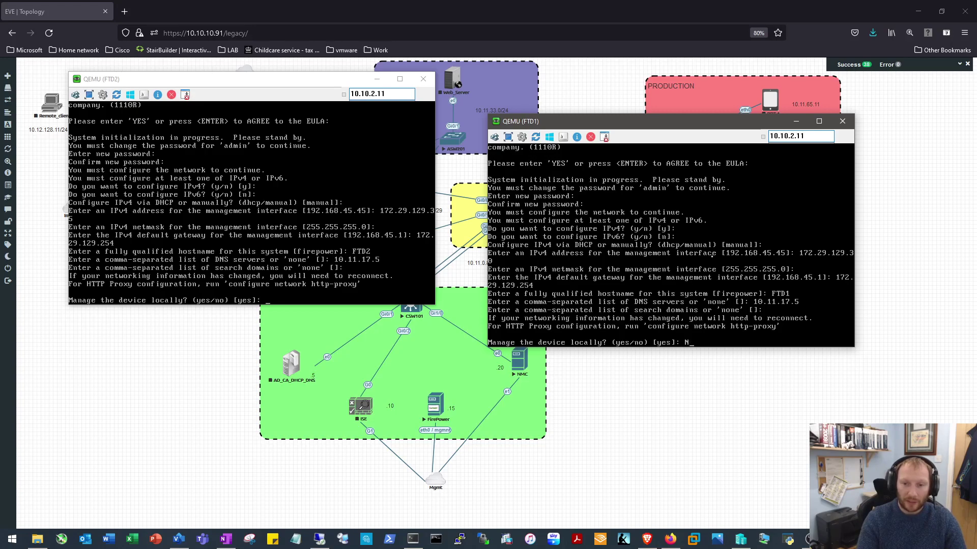
pyautogui.write('no')
pyautogui.press('Return')
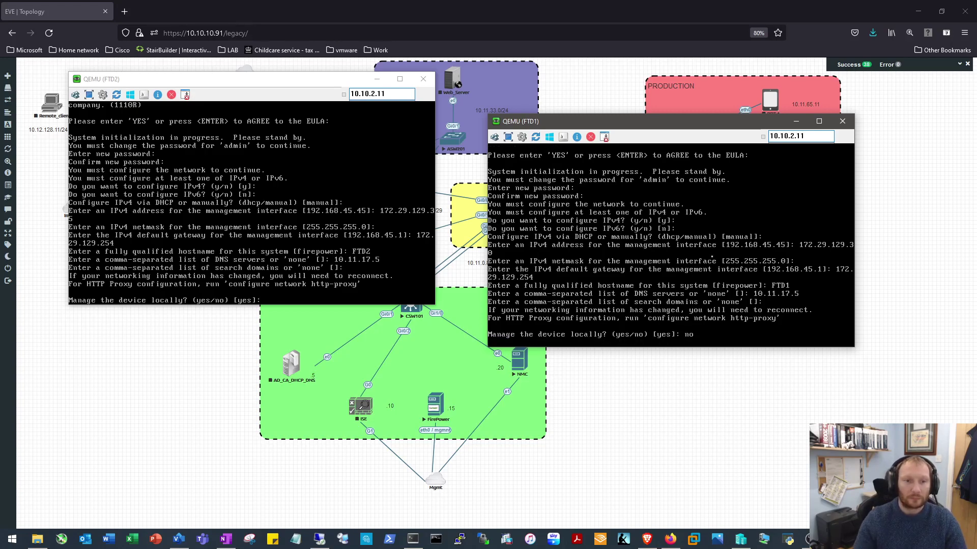
pyautogui.click(192, 253)
pyautogui.write('no')
pyautogui.press('Return')
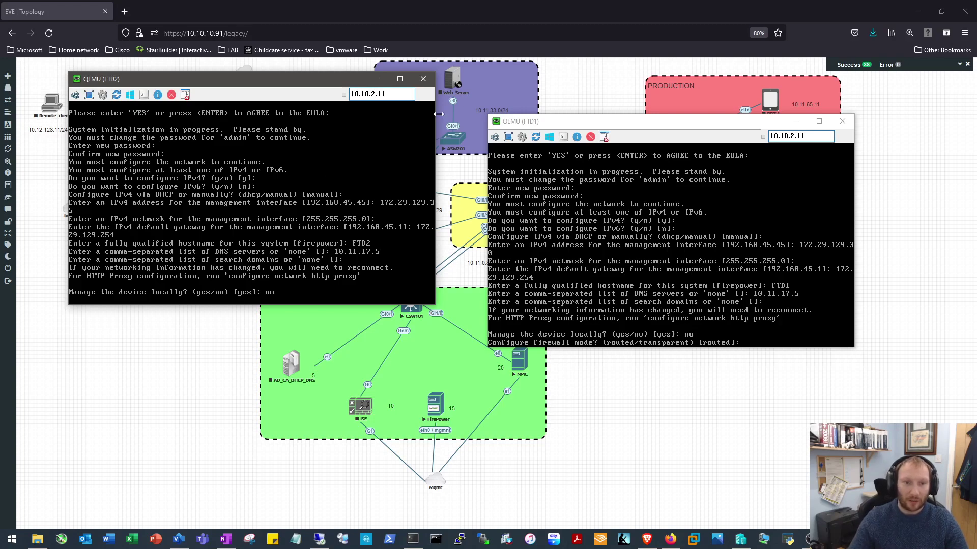
# Keep routed firewall mode on FTD1 and submit FTD2's pending local-management answer
pyautogui.click(763, 279)
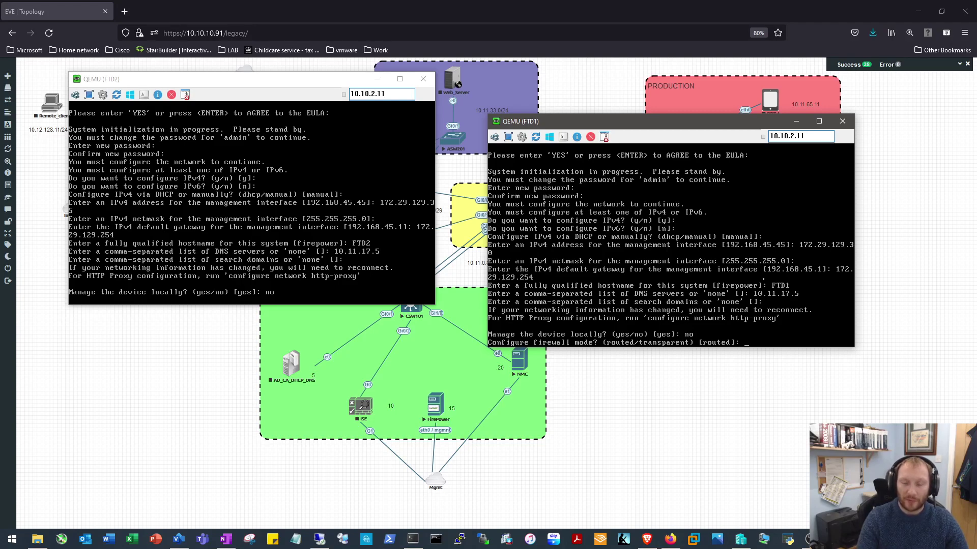
pyautogui.press('Return')
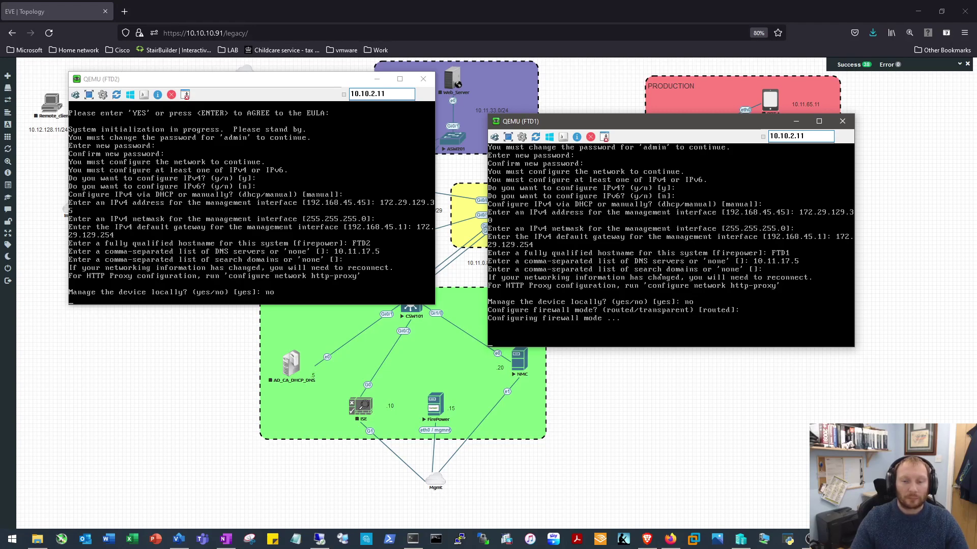
pyautogui.press('Return')
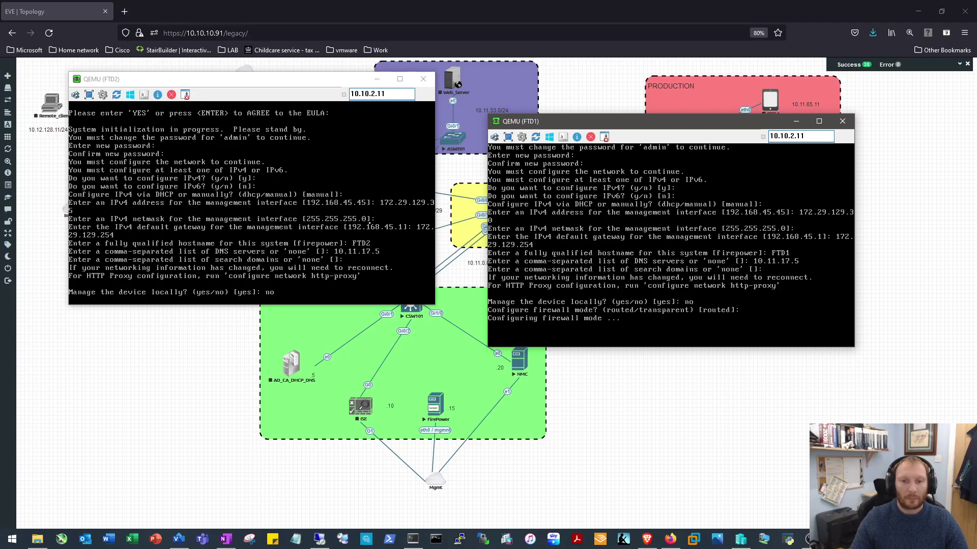
pyautogui.click(369, 224)
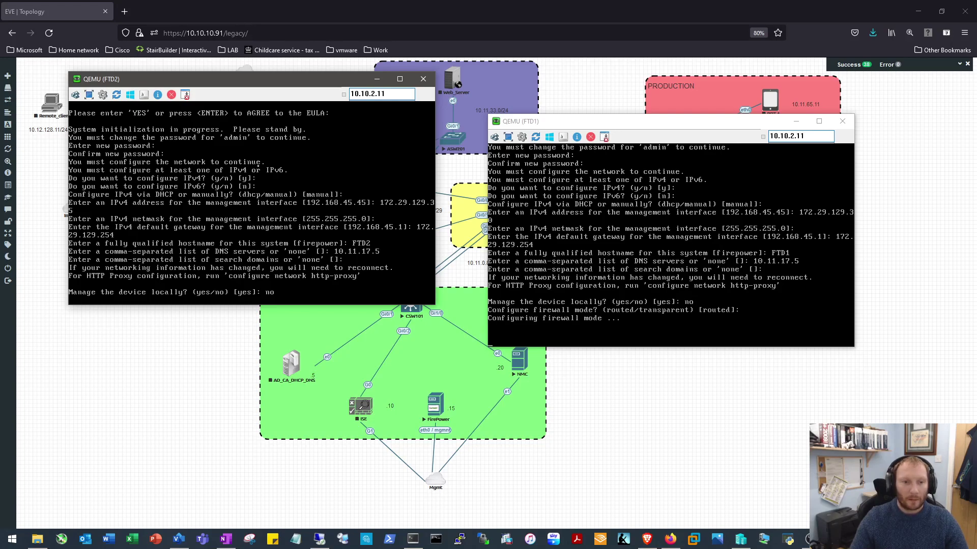
# On FTD2, decline local management and accept the default routed firewall mode
pyautogui.press('Return')
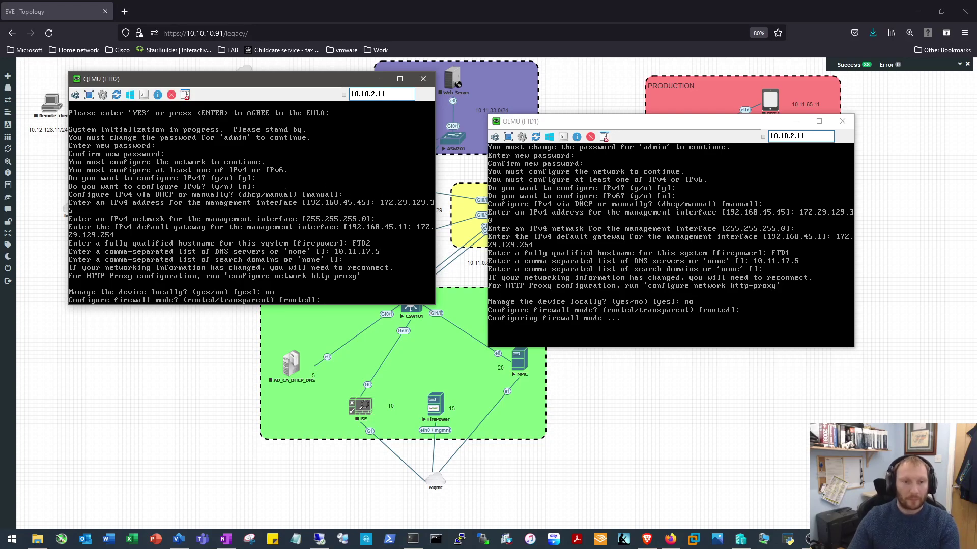
pyautogui.press('Return')
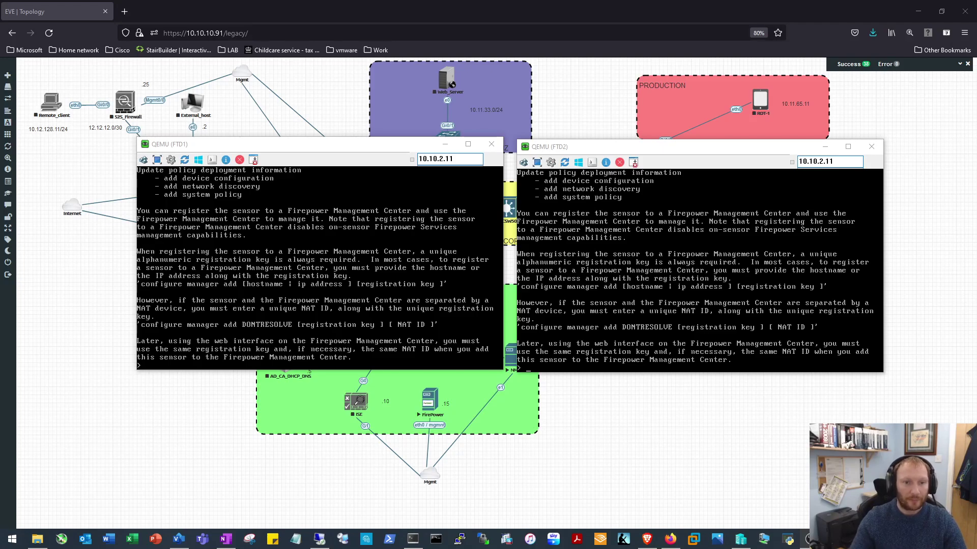
# On FTD1, run configure manager add for FMC 172.29.129.15 with the registration key
pyautogui.click(371, 199)
pyautogui.write('configure manager')
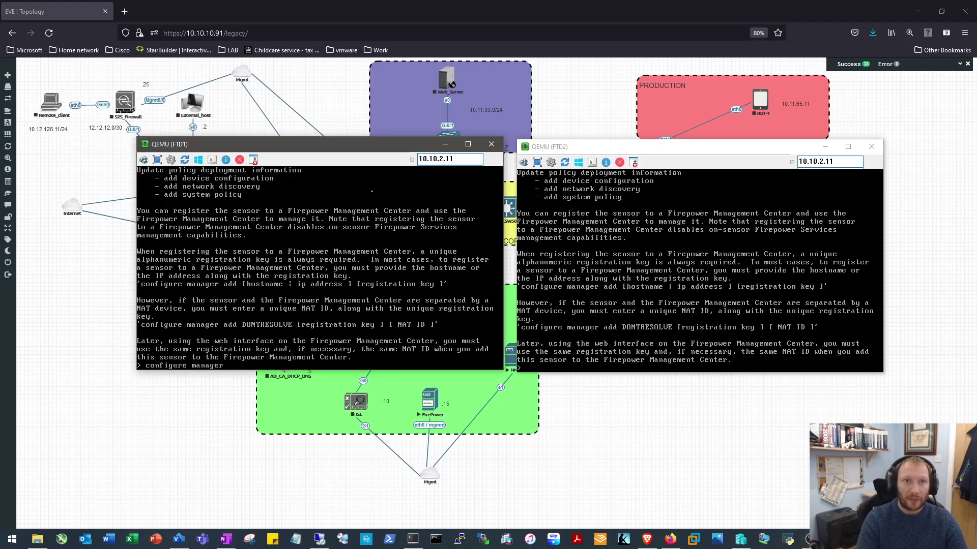
pyautogui.write(' delete')
pyautogui.press('BackSpace')
pyautogui.press('BackSpace')
pyautogui.press('BackSpace')
pyautogui.press('BackSpace')
pyautogui.write('add')
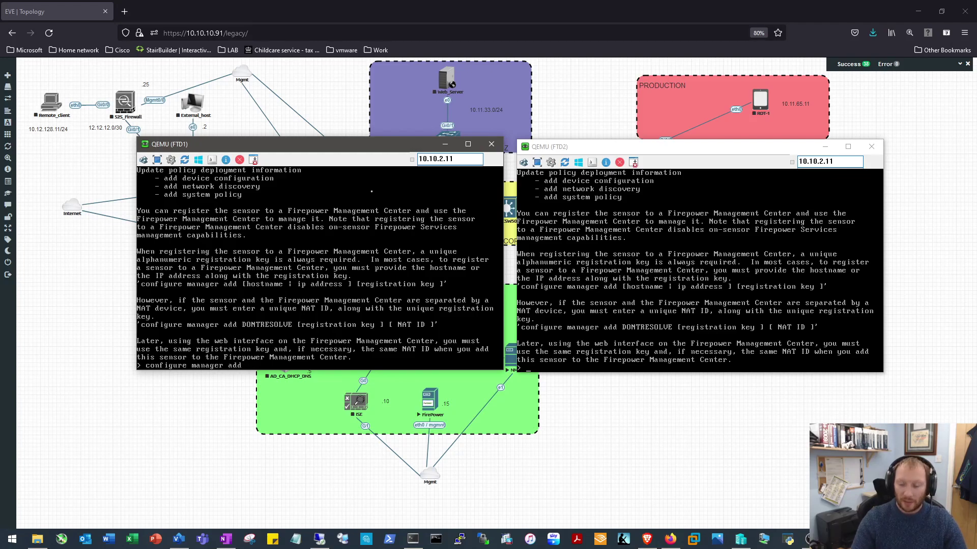
pyautogui.write(' 172.2')
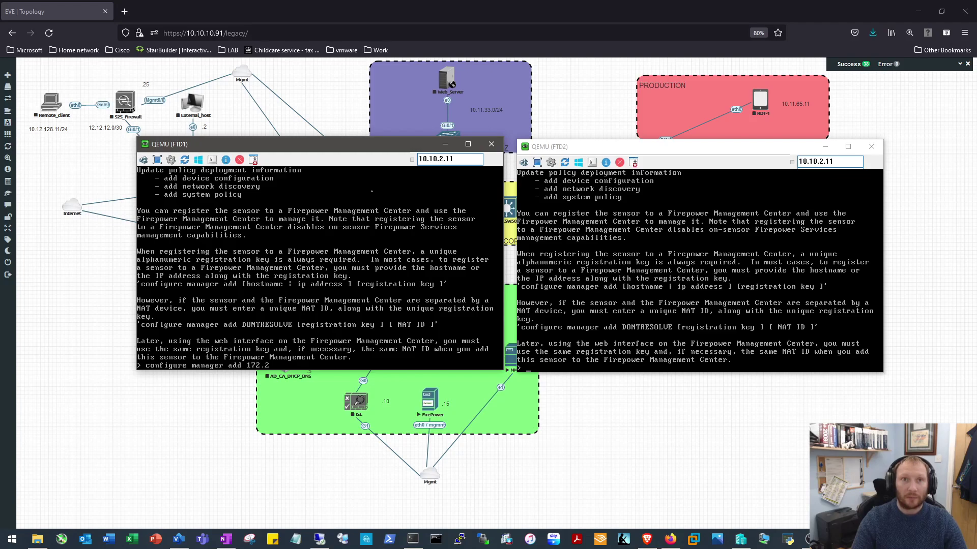
pyautogui.write('39')
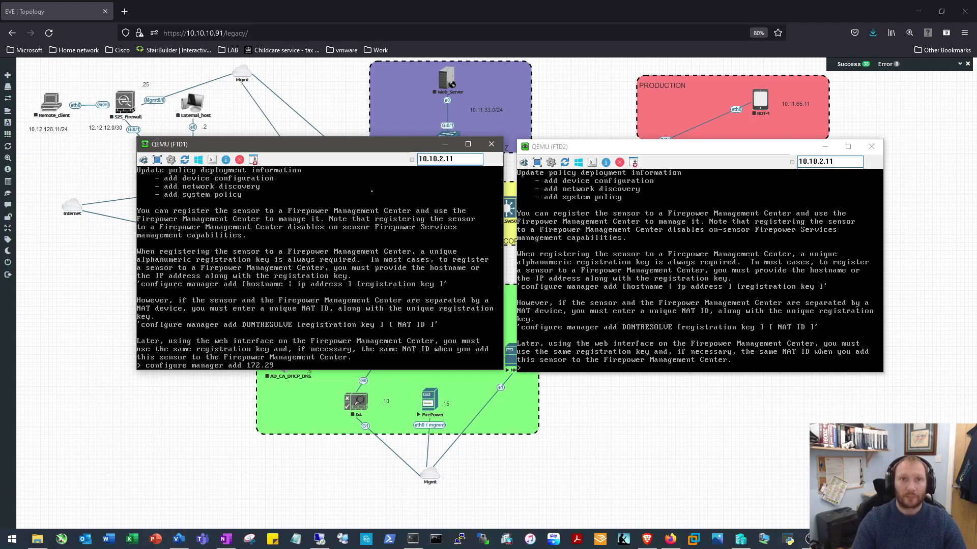
pyautogui.write('.129.15')
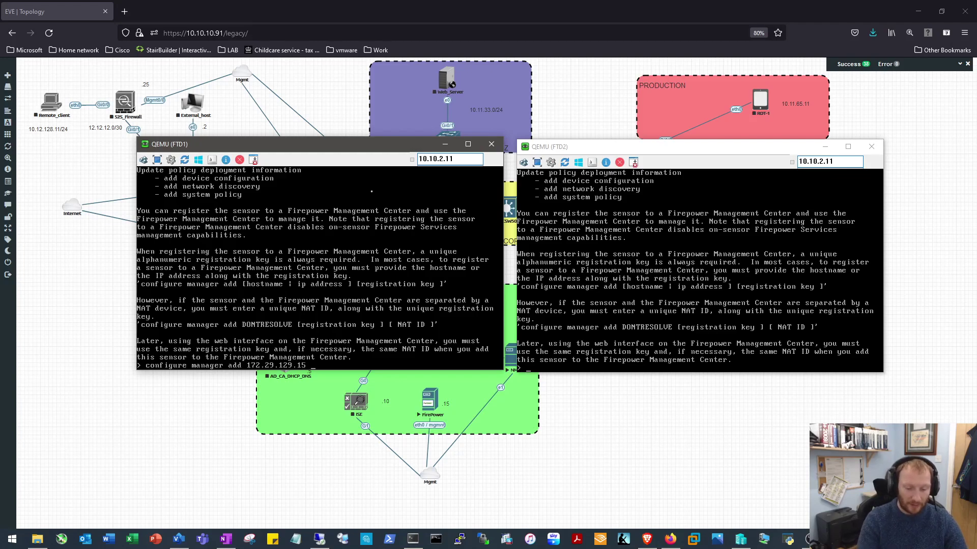
pyautogui.write('cisco')
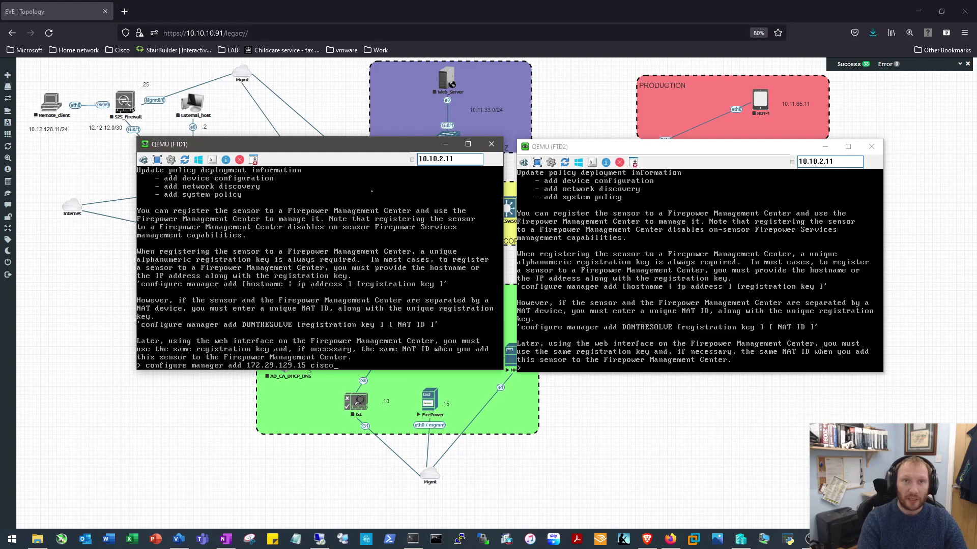
pyautogui.press('Return')
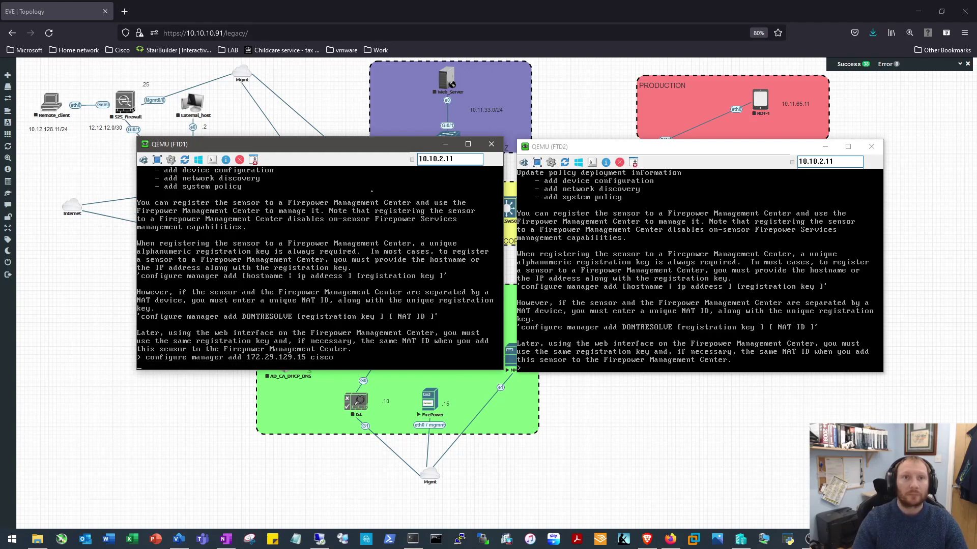
# On FTD2, run configure manager add 172.29.129.15 with the registration key
pyautogui.click(751, 279)
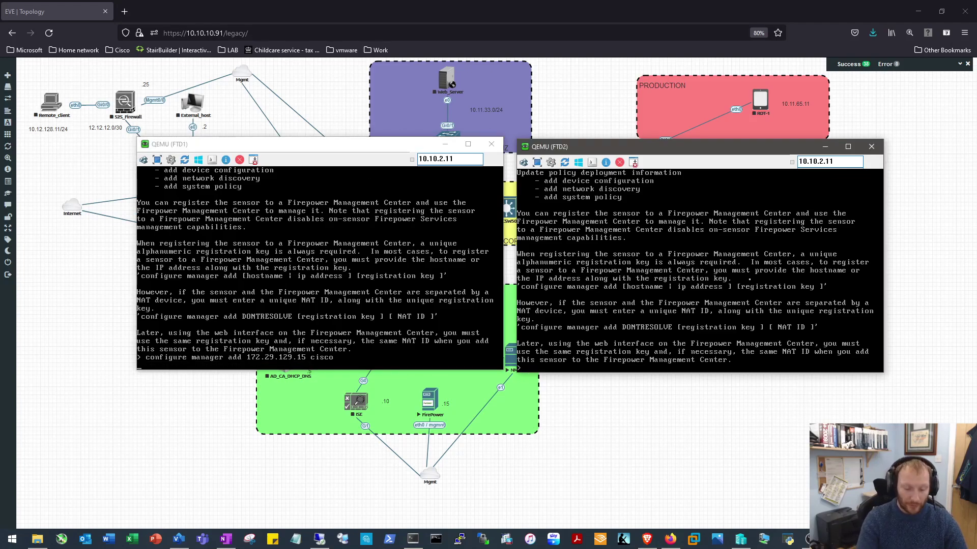
pyautogui.write('conf')
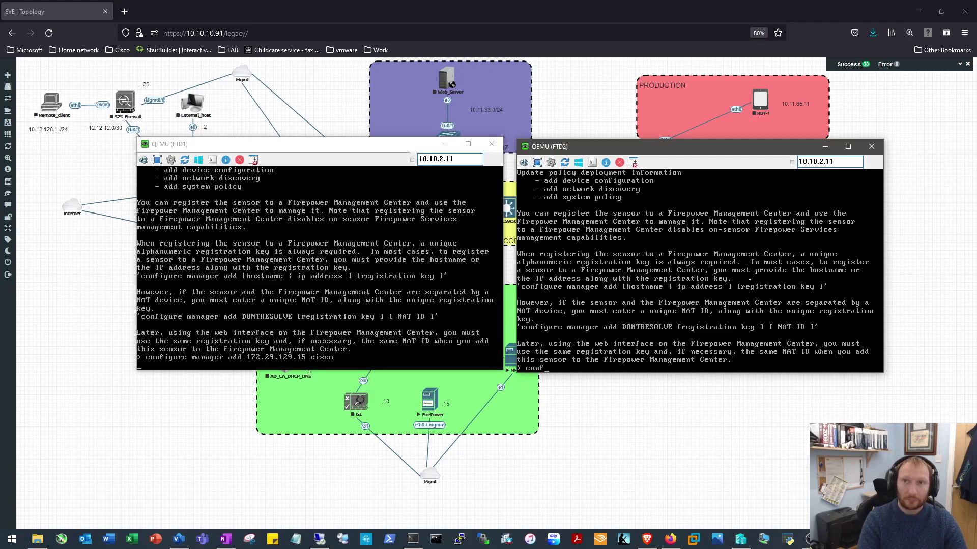
pyautogui.write('igure manager ')
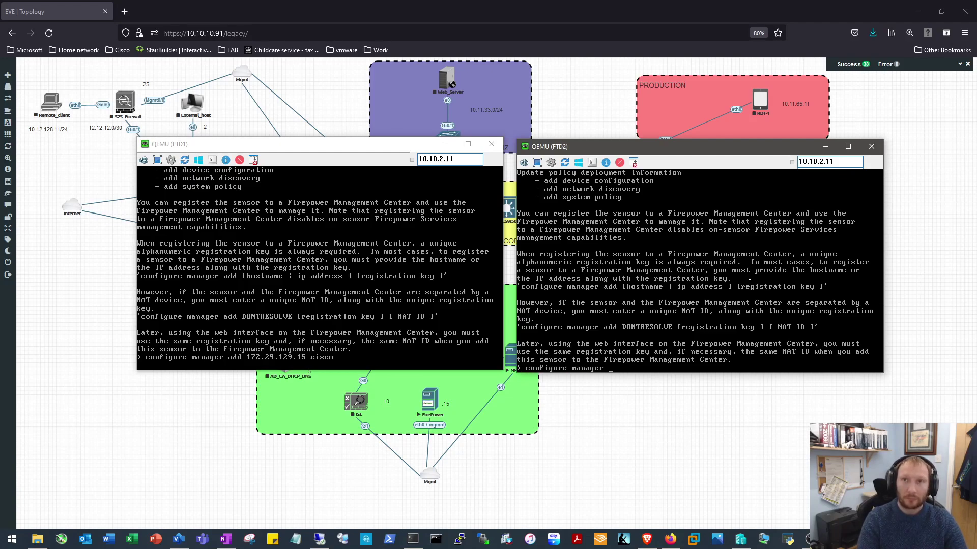
pyautogui.write('add 172.')
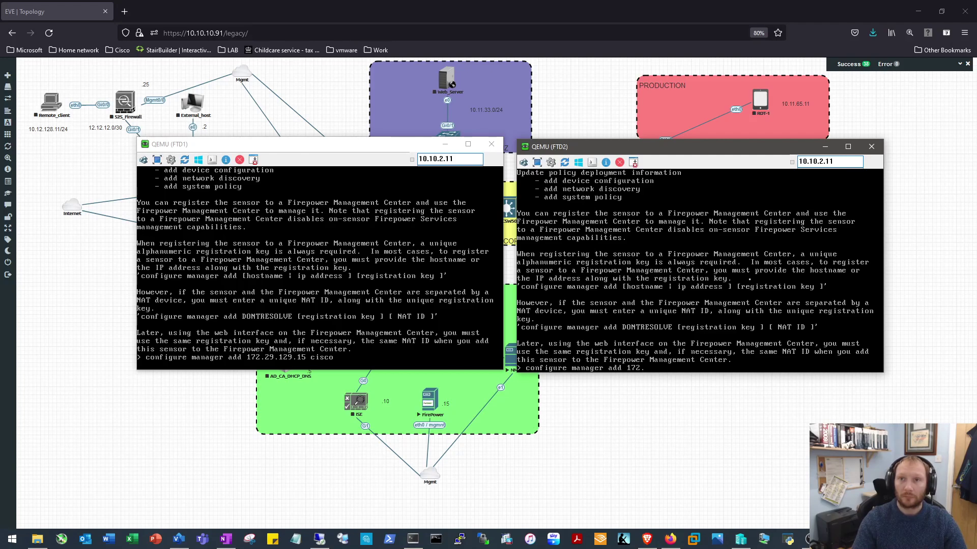
pyautogui.write('29.129.15 cisco')
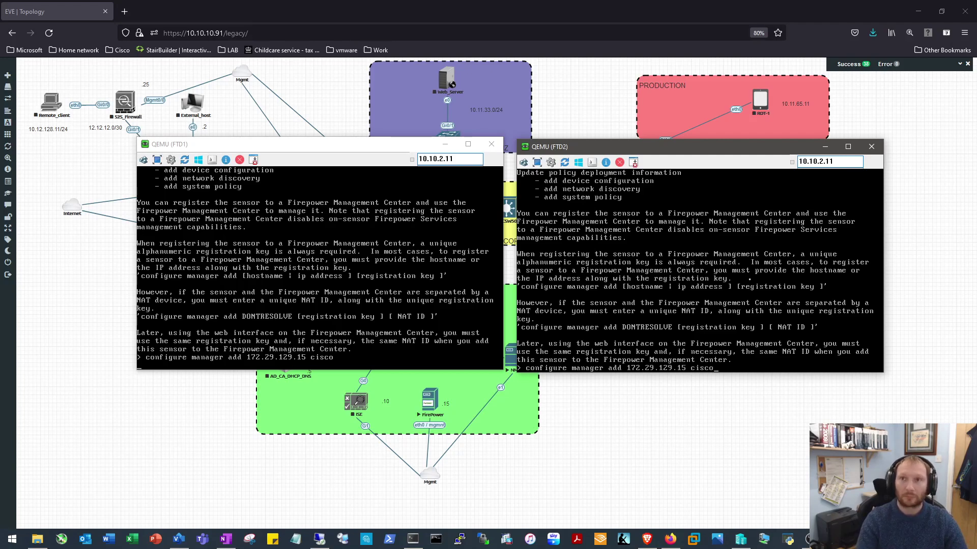
pyautogui.press('Return')
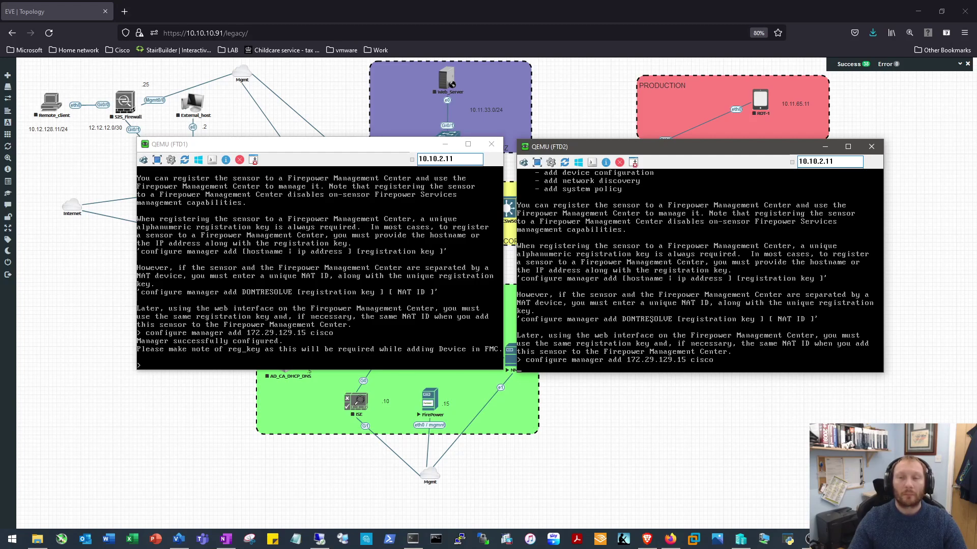
pyautogui.press('Return')
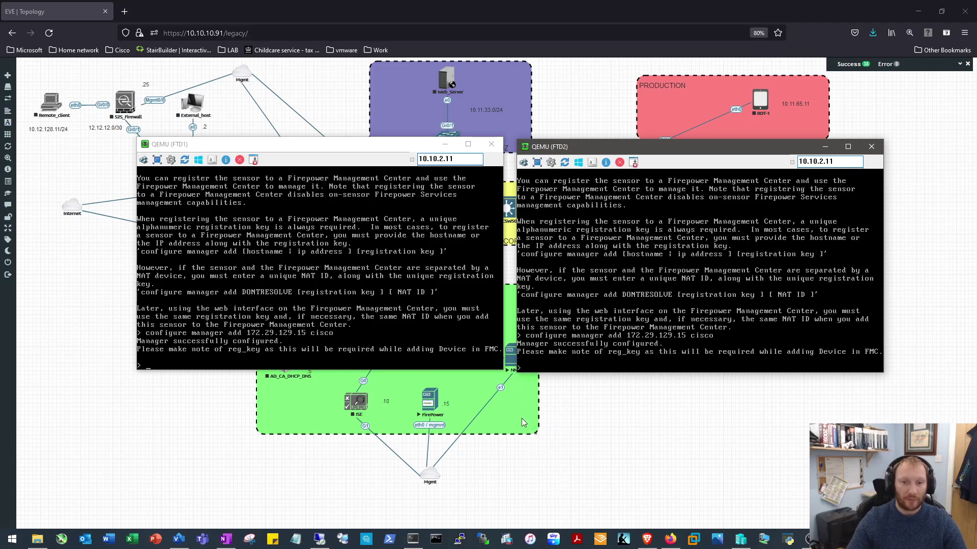
# Open the jump host's .rdp session from EVE-NG, then enlarge and reposition its window
pyautogui.click(510, 354)
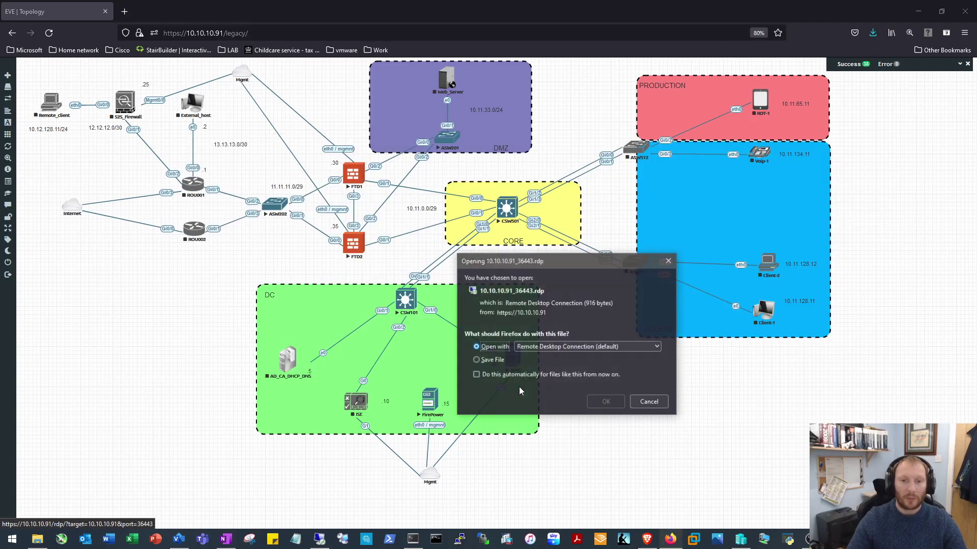
pyautogui.click(602, 406)
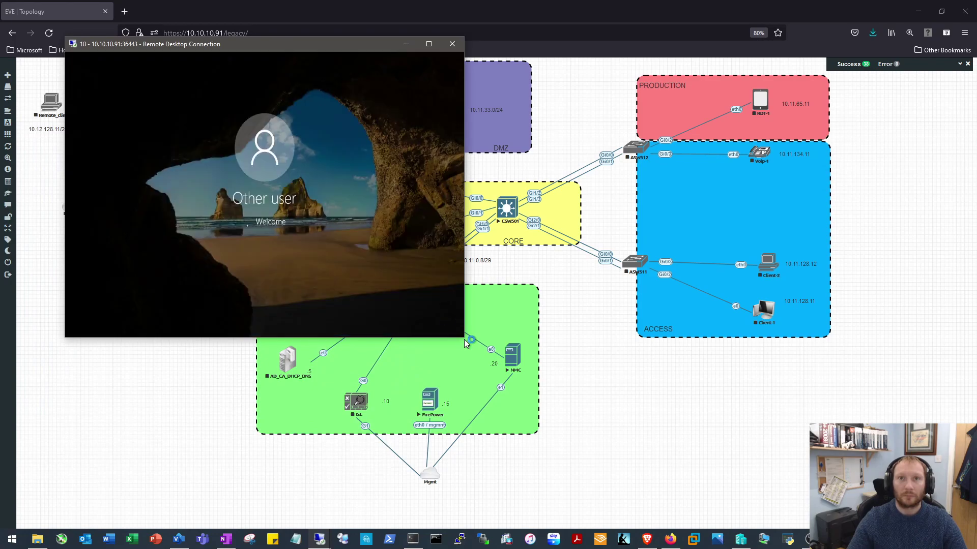
pyautogui.moveTo(464, 340); pyautogui.dragTo(716, 459)
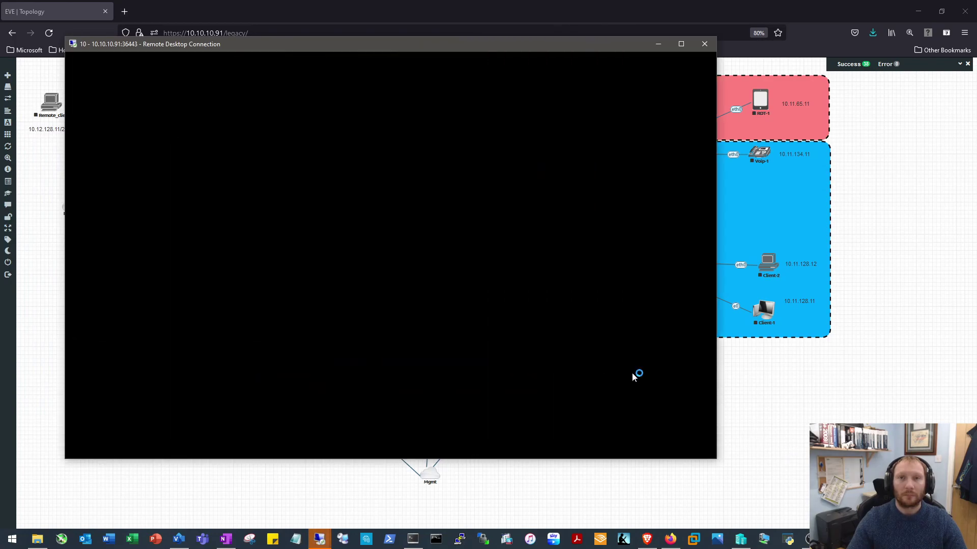
pyautogui.moveTo(465, 49); pyautogui.dragTo(537, 26)
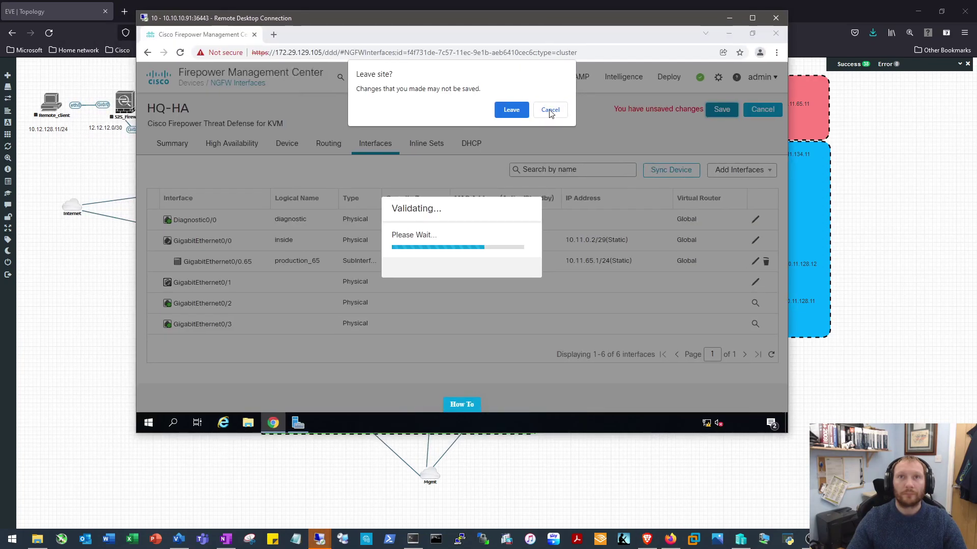
# Close the FMC tab, leaving its unsaved HQ-HA changes, and switch to the blank tab
pyautogui.click(561, 111)
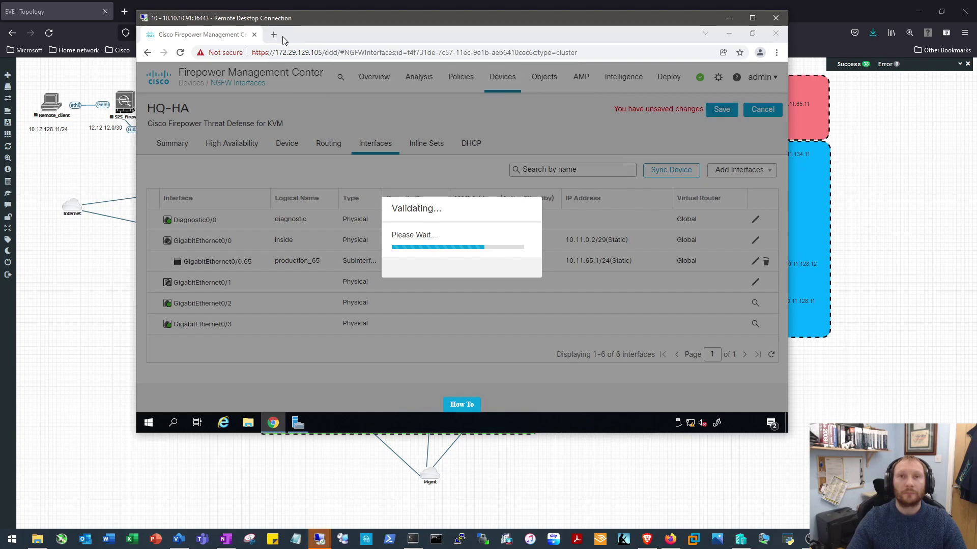
pyautogui.click(778, 35)
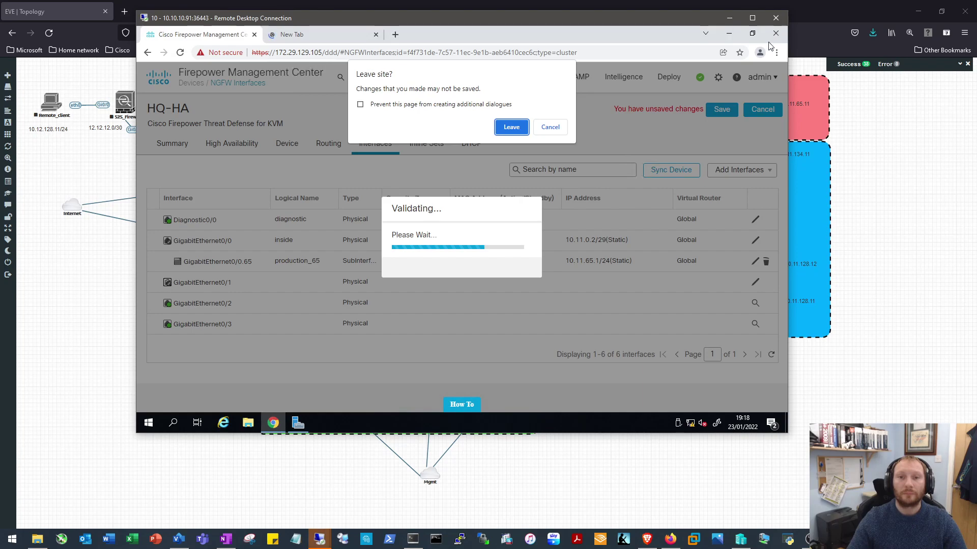
pyautogui.click(510, 127)
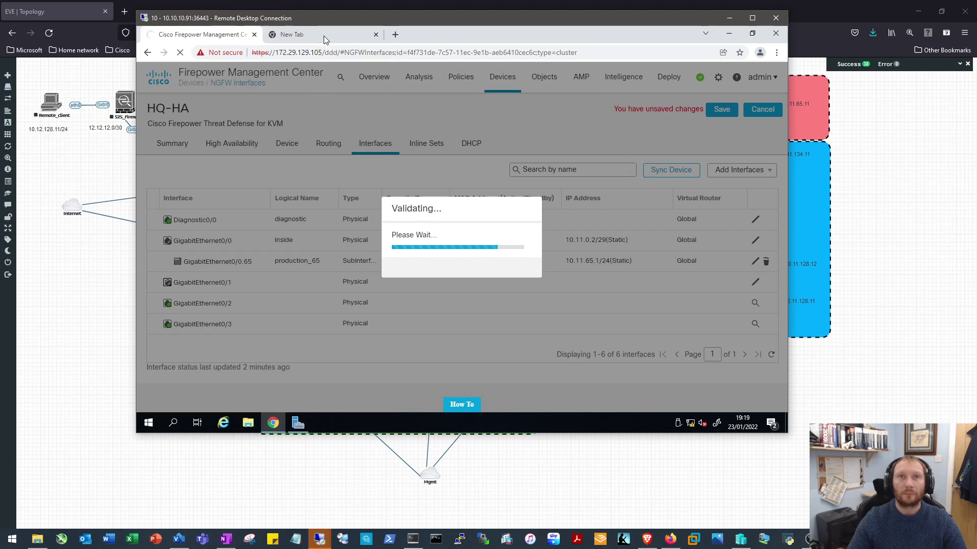
pyautogui.click(324, 36)
# Load 172.23.129.168 in the new tab and close the old 172.29.129.105 tab
pyautogui.click(375, 55)
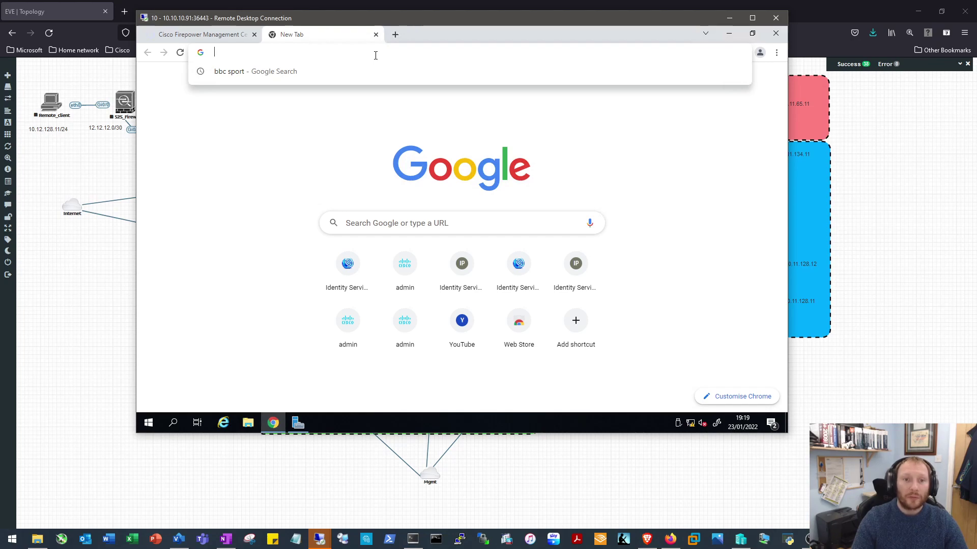
pyautogui.write('1272')
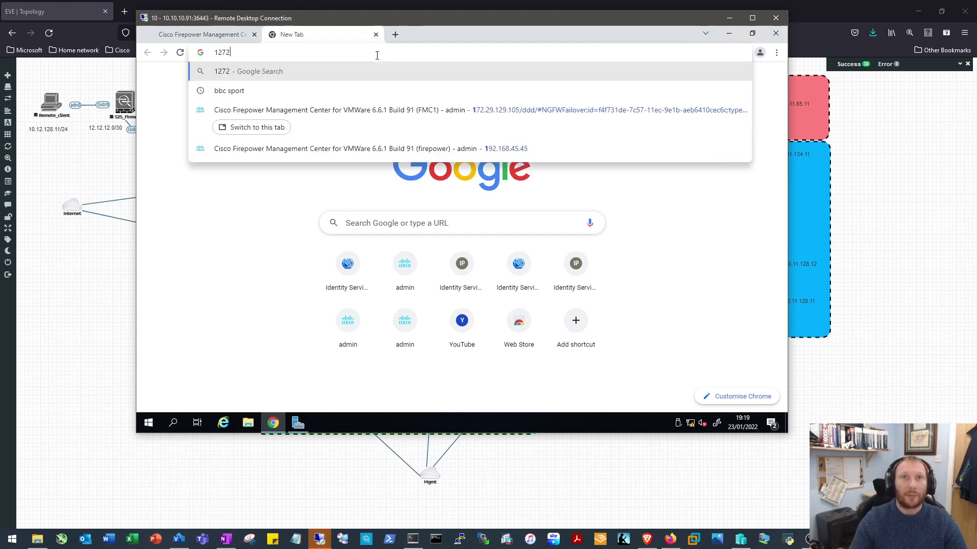
pyautogui.press('BackSpace')
pyautogui.press('BackSpace')
pyautogui.press('BackSpace')
pyautogui.write('7')
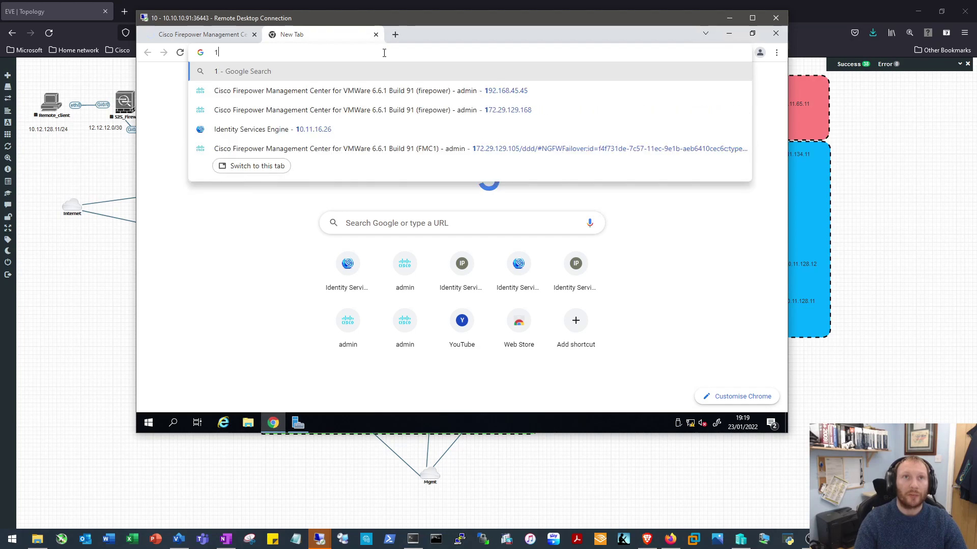
pyautogui.write('2.23.1')
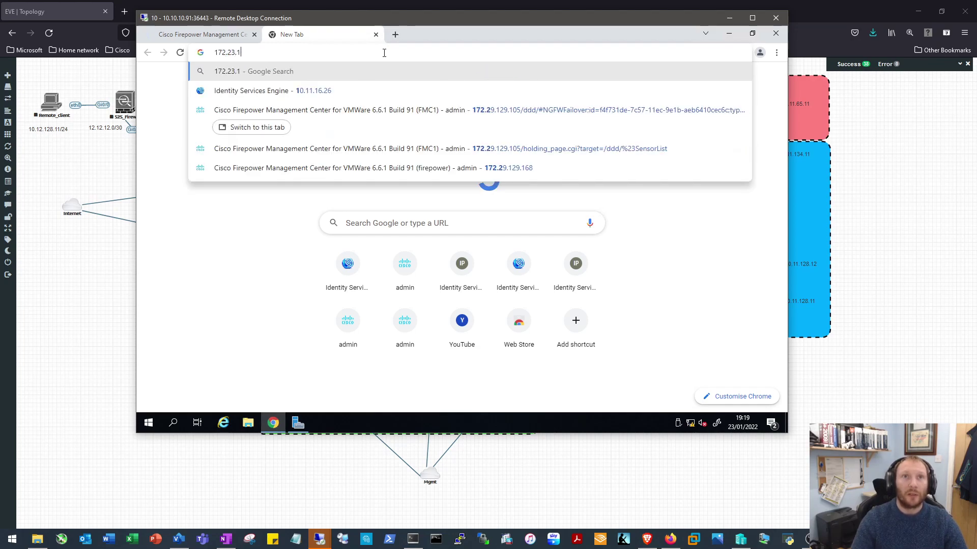
pyautogui.write('29.168')
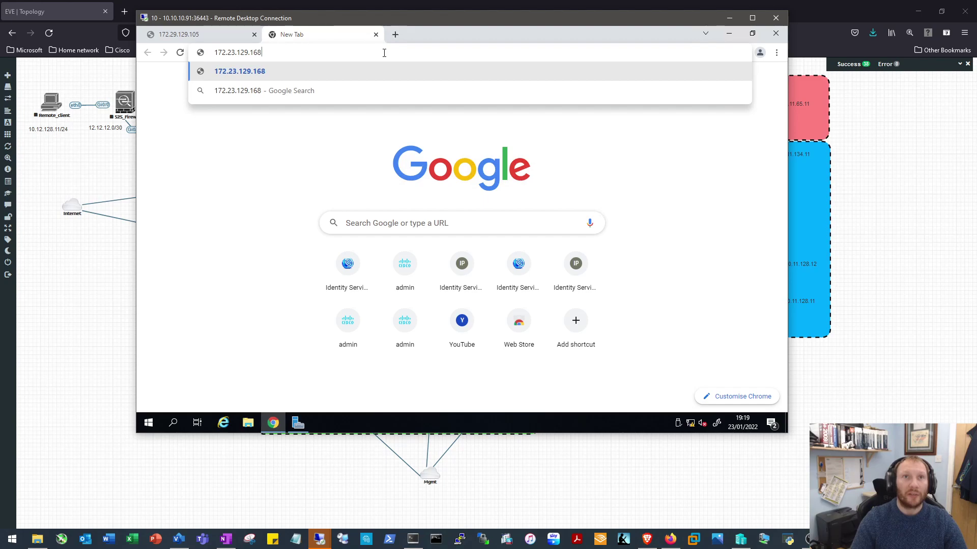
pyautogui.press('Return')
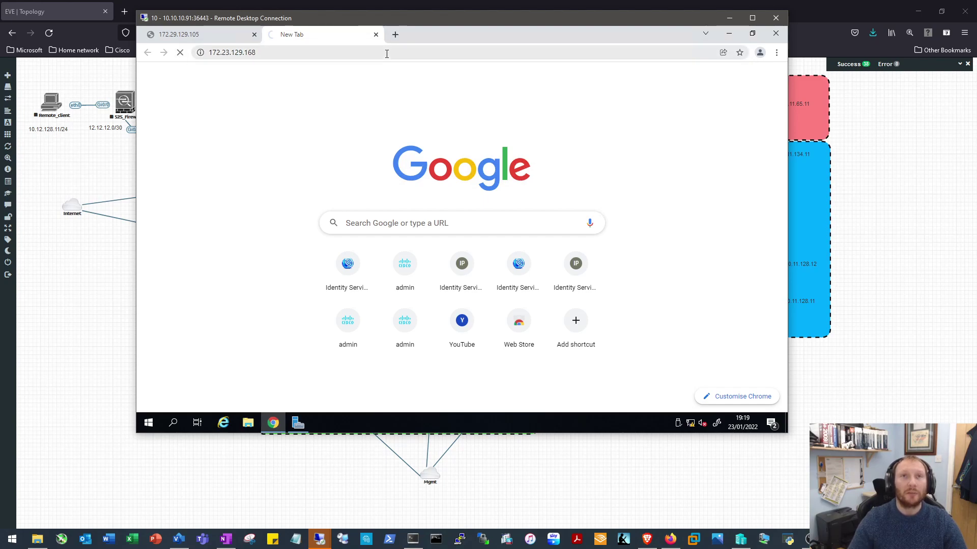
pyautogui.click(254, 34)
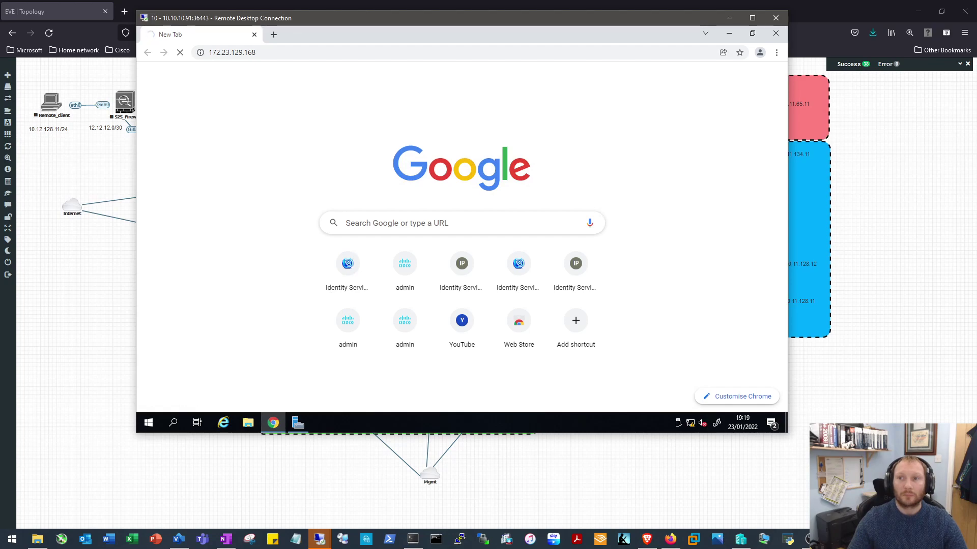
# After checking the FMC console's address, correct the URL to 172.29.129.168
pyautogui.moveTo(832, 540)
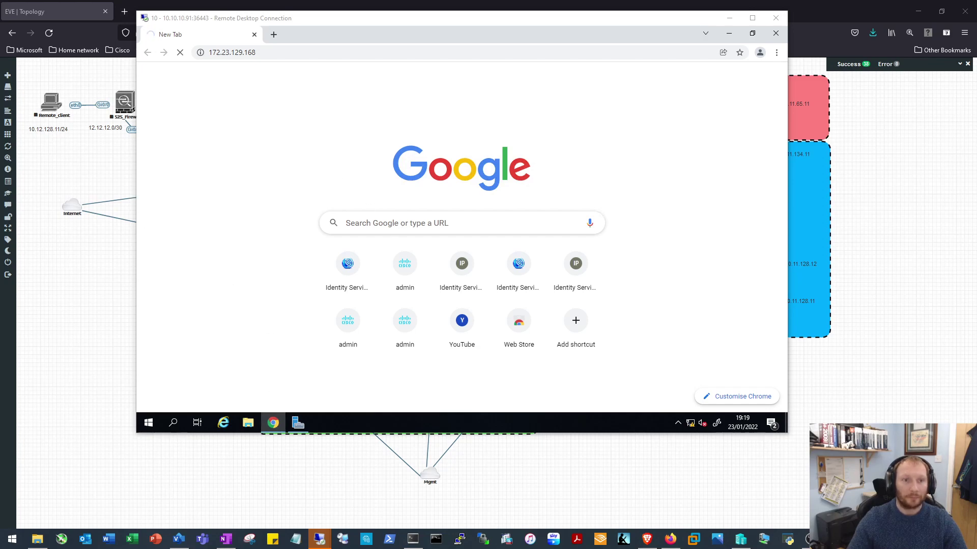
pyautogui.hotkey('alt', 'Tab')
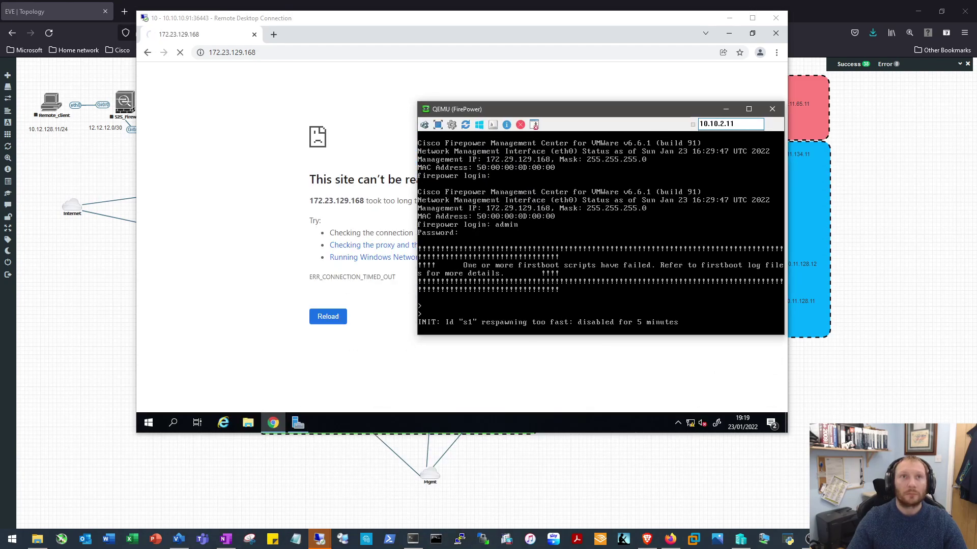
pyautogui.click(231, 52)
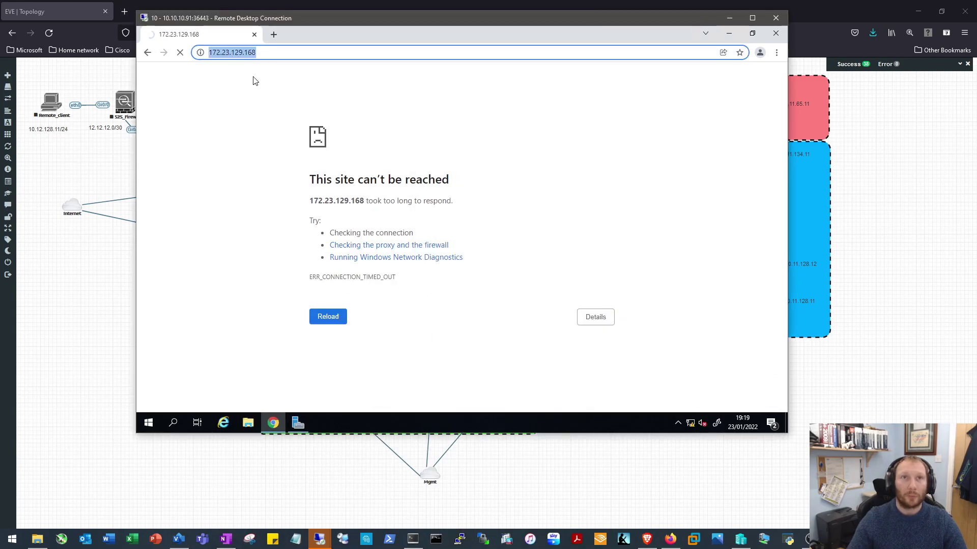
pyautogui.click(245, 53)
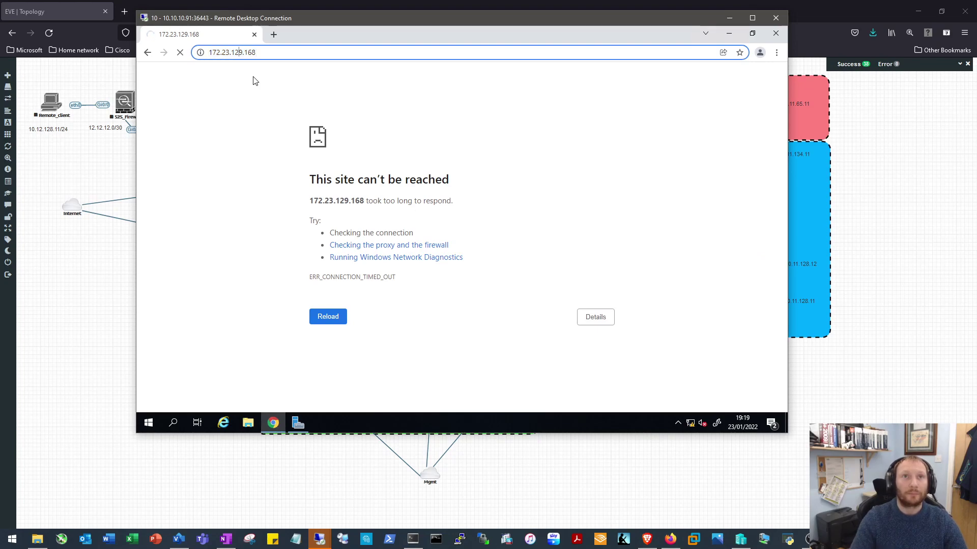
pyautogui.press('Left')
pyautogui.press('Left')
pyautogui.press('BackSpace')
pyautogui.press('BackSpace')
pyautogui.write('9.')
pyautogui.press('Return')
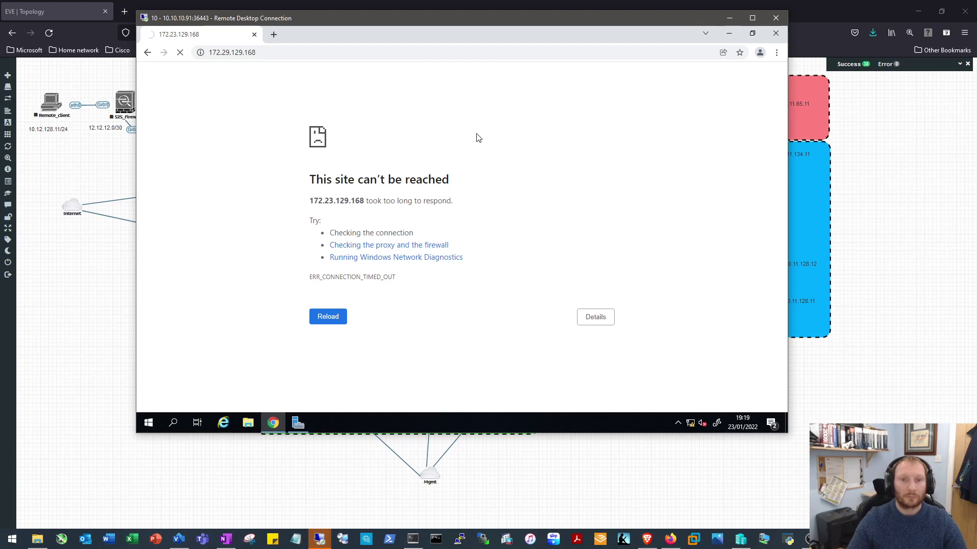
pyautogui.click(416, 53)
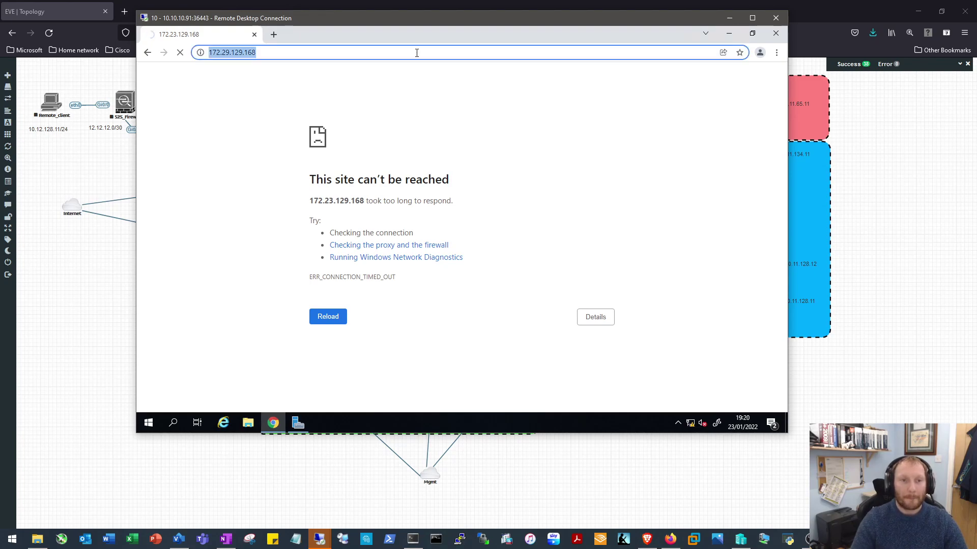
pyautogui.press('Home')
pyautogui.write('https://')
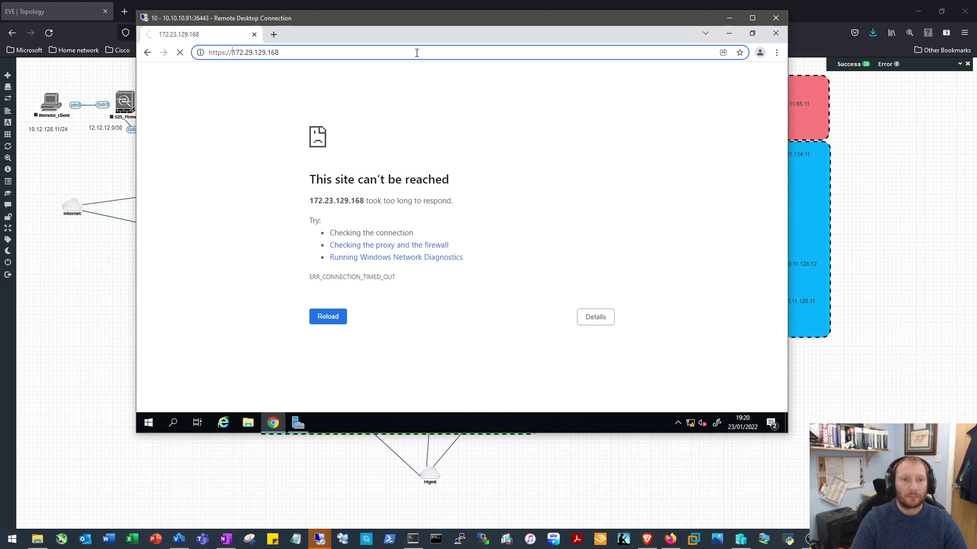
pyautogui.press('Return')
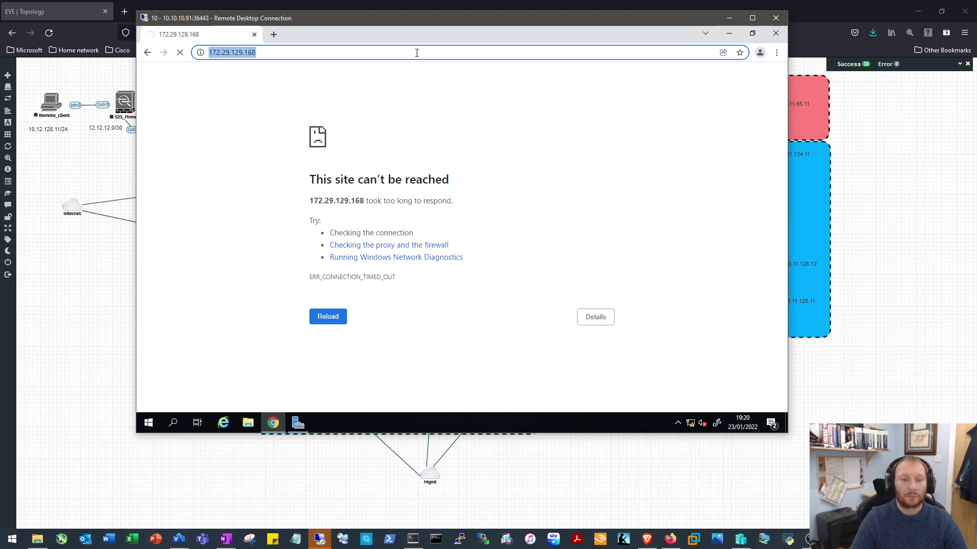
# Launch Command Prompt via the cmd search and run arp -a, scrolling through the output
pyautogui.click(143, 430)
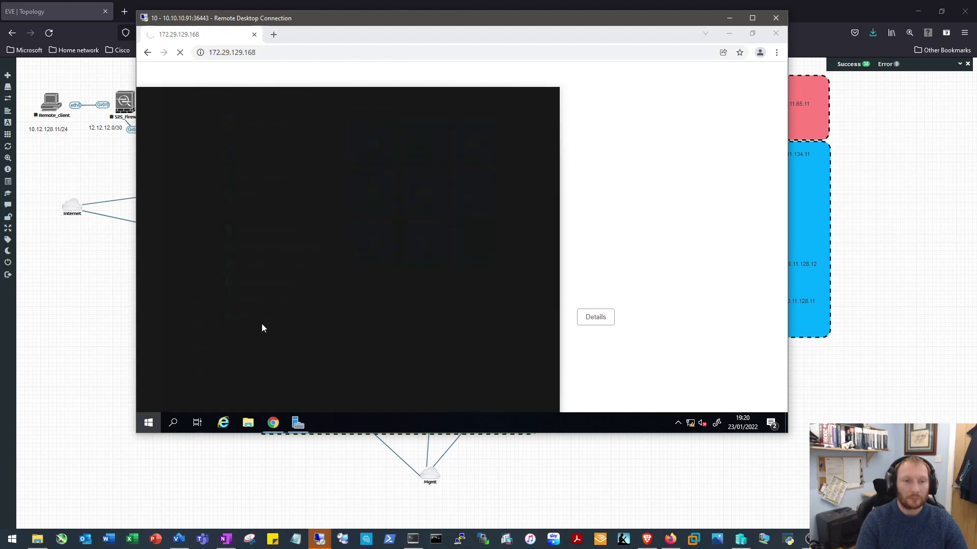
pyautogui.write('cmd')
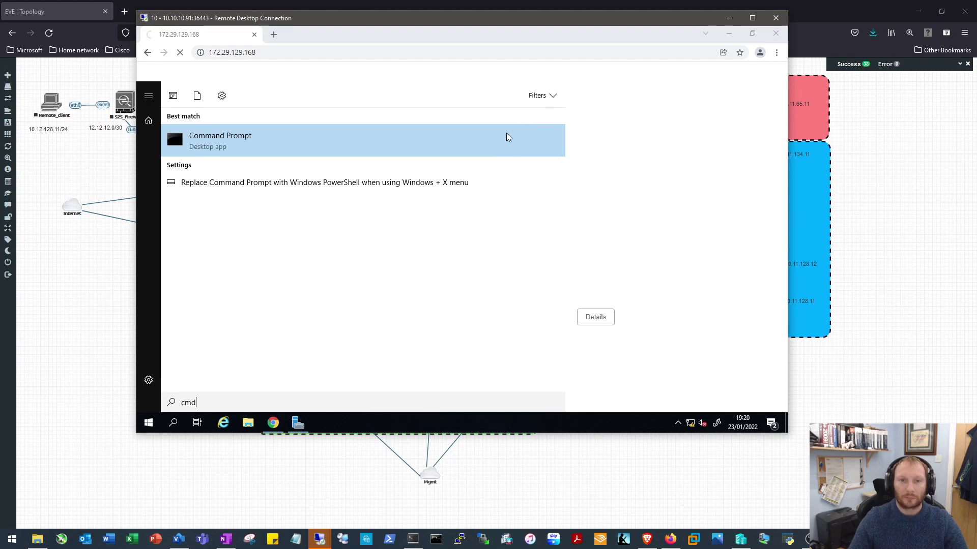
pyautogui.click(669, 148)
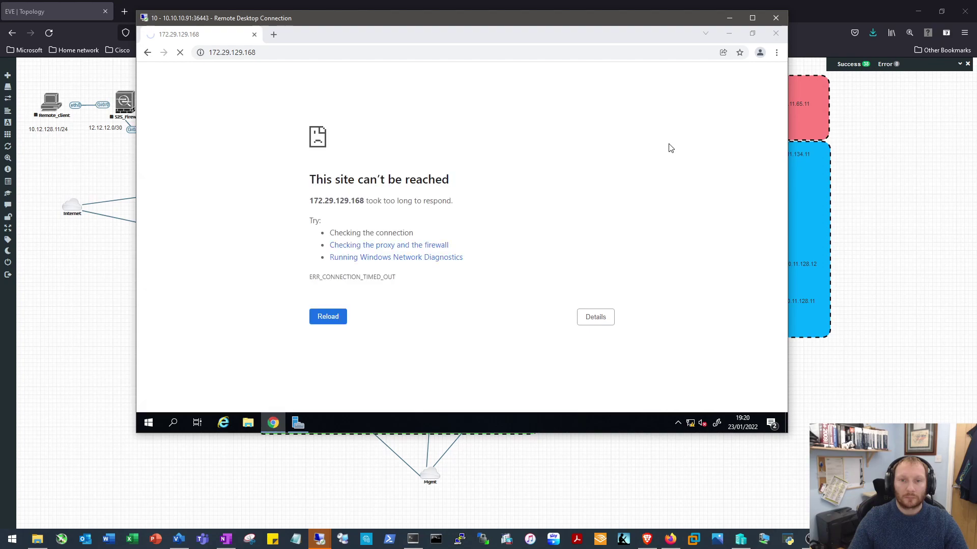
pyautogui.click(514, 193)
pyautogui.write('arp -a')
pyautogui.press('Return')
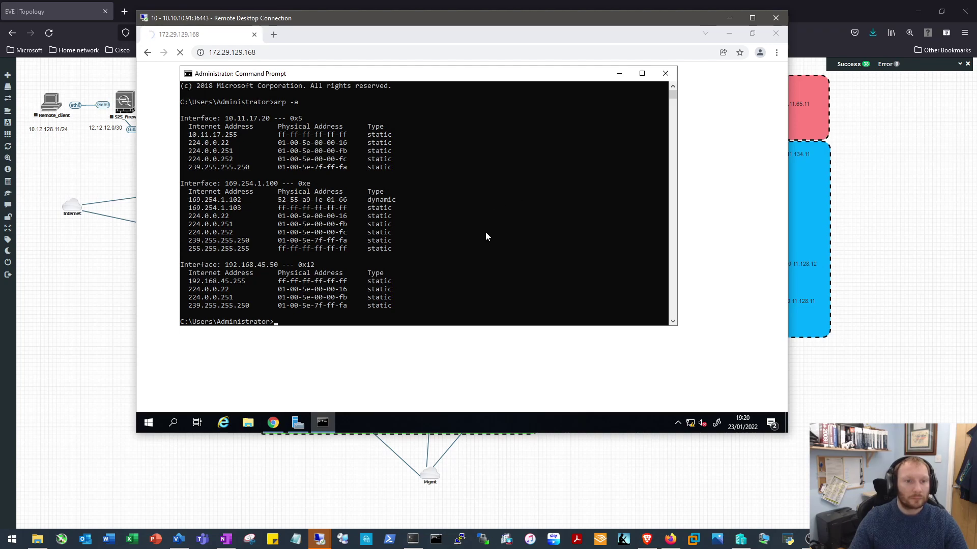
pyautogui.scroll(-2, 331, 227)
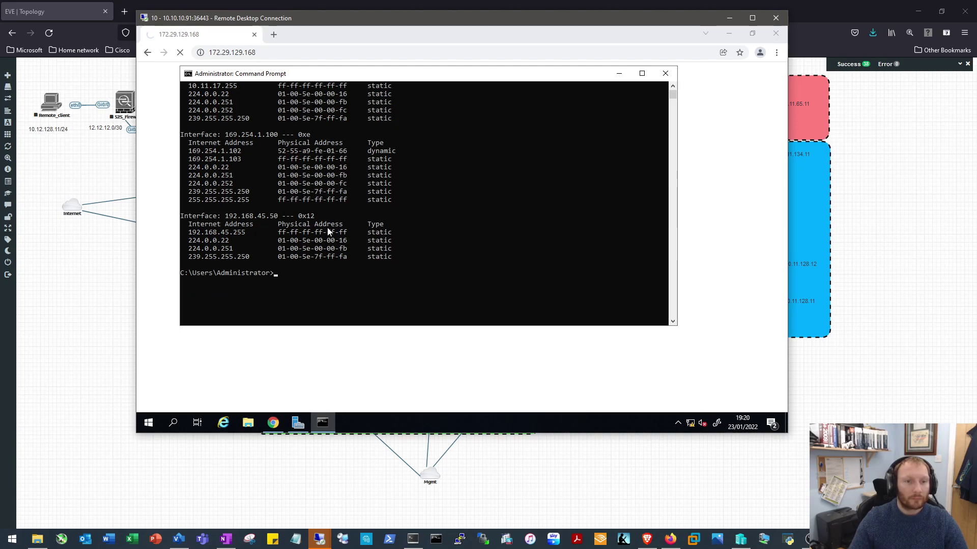
pyautogui.scroll(2, 285, 255)
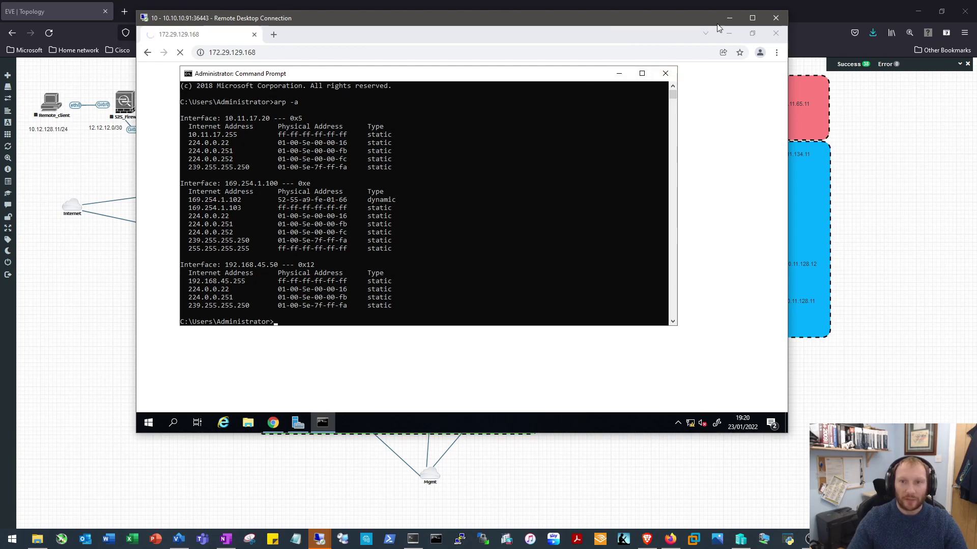
# Open Network & Internet settings from the tray network icon and show the Ethernet page
pyautogui.moveTo(691, 20); pyautogui.dragTo(602, 476)
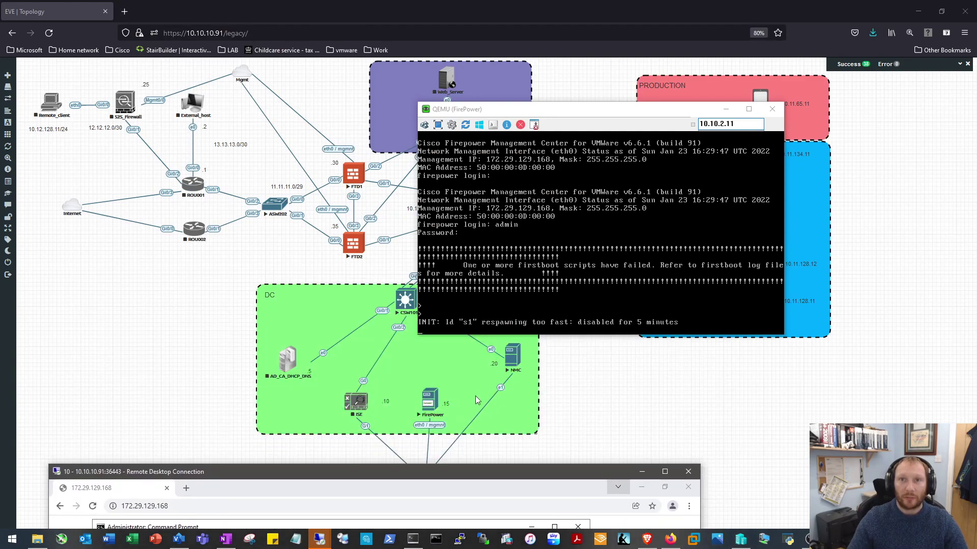
pyautogui.moveTo(454, 481); pyautogui.dragTo(569, 76)
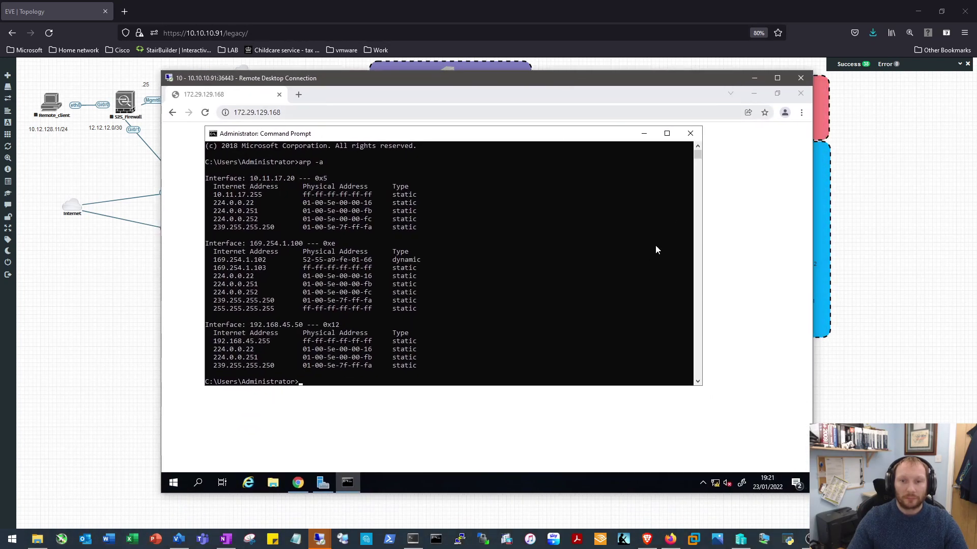
pyautogui.click(714, 486)
pyautogui.rightClick(714, 486)
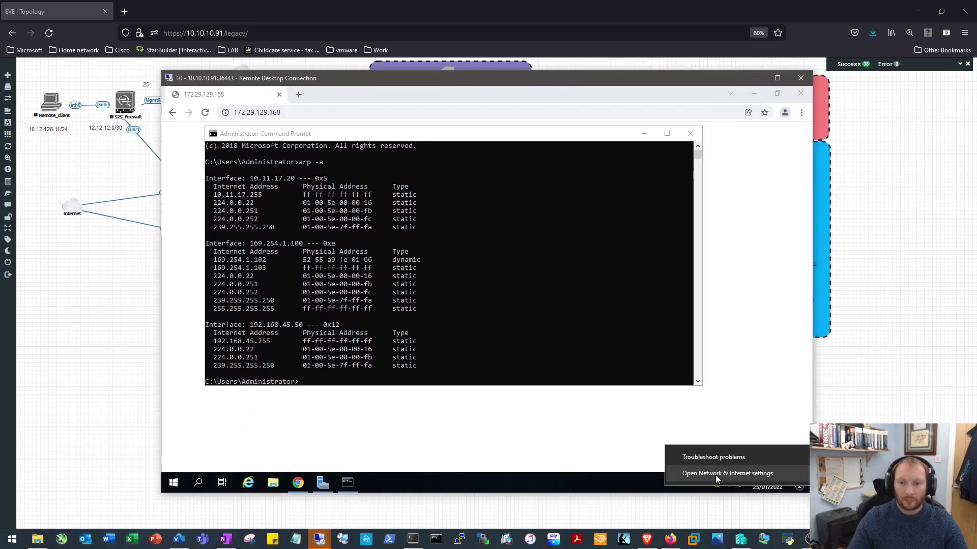
pyautogui.click(716, 473)
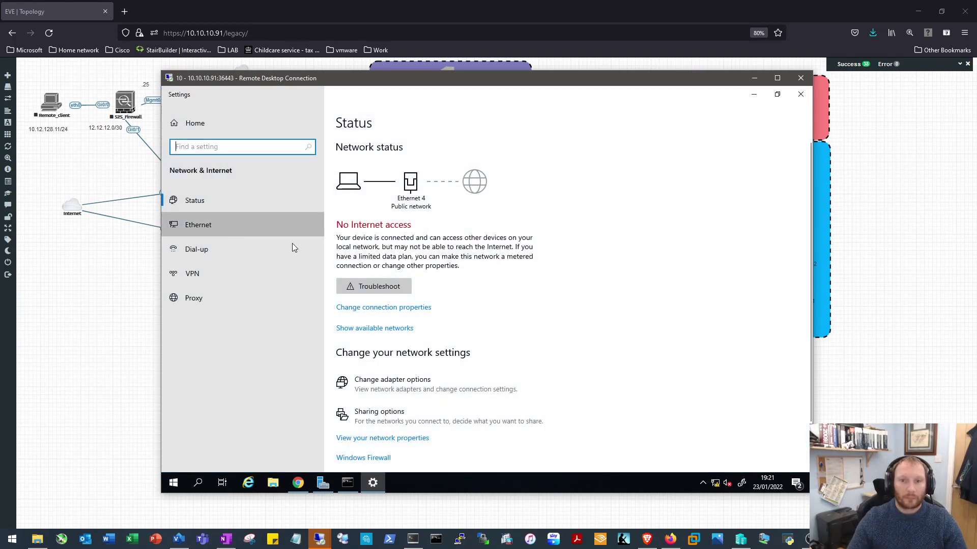
pyautogui.click(198, 224)
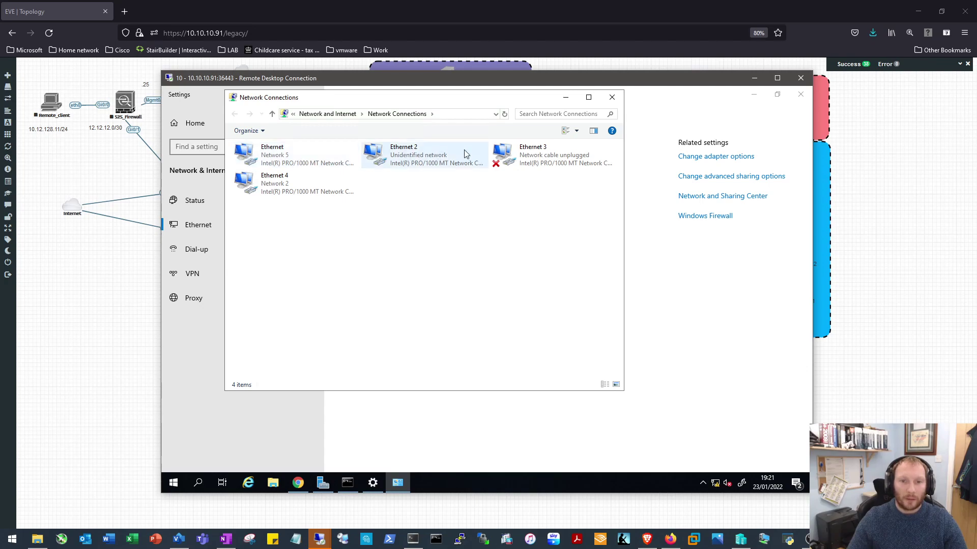
# Check Ethernet 2's current connection details
pyautogui.click(402, 157)
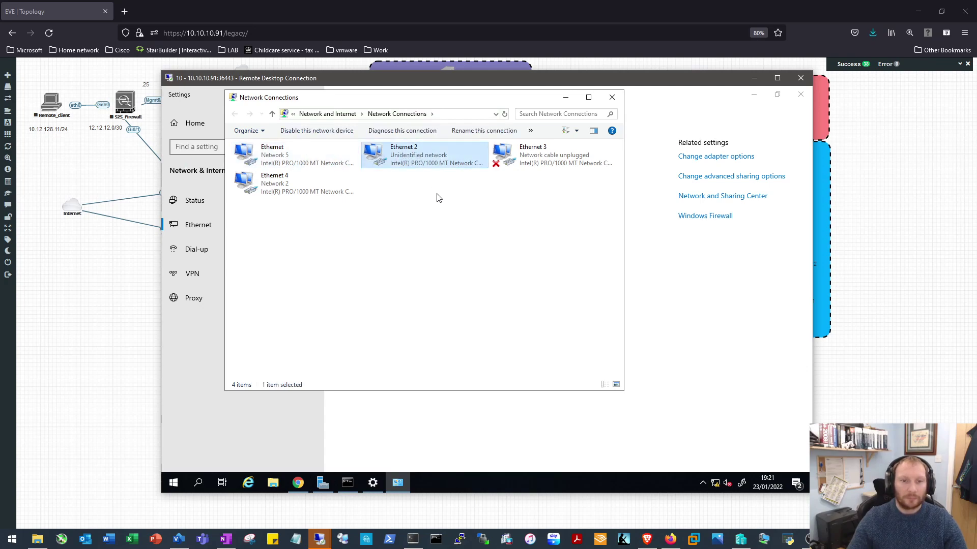
pyautogui.press('Return')
pyautogui.click(431, 278)
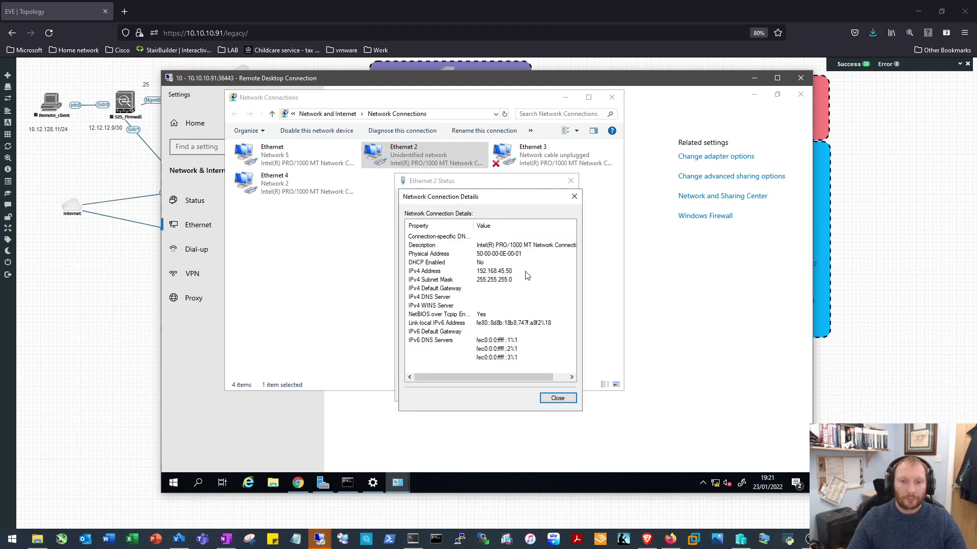
pyautogui.click(574, 196)
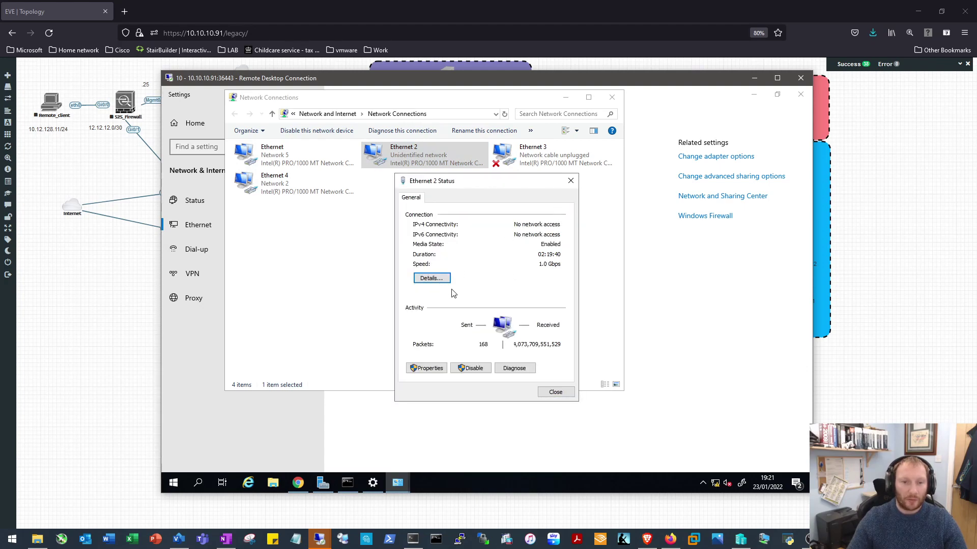
# Set Ethernet 2's IPv4 address to 172.29.129.245 with mask 255.255.255.0
pyautogui.click(427, 366)
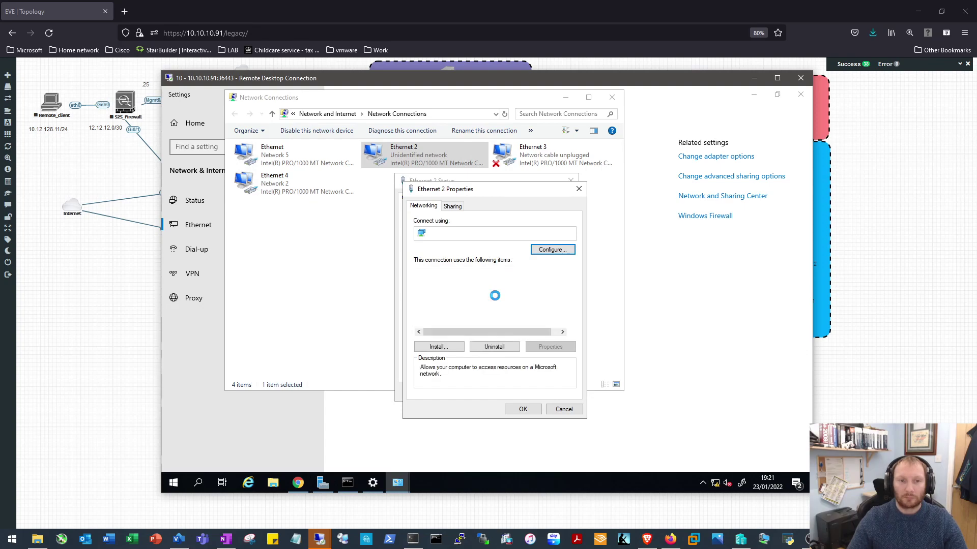
pyautogui.doubleClick(493, 299)
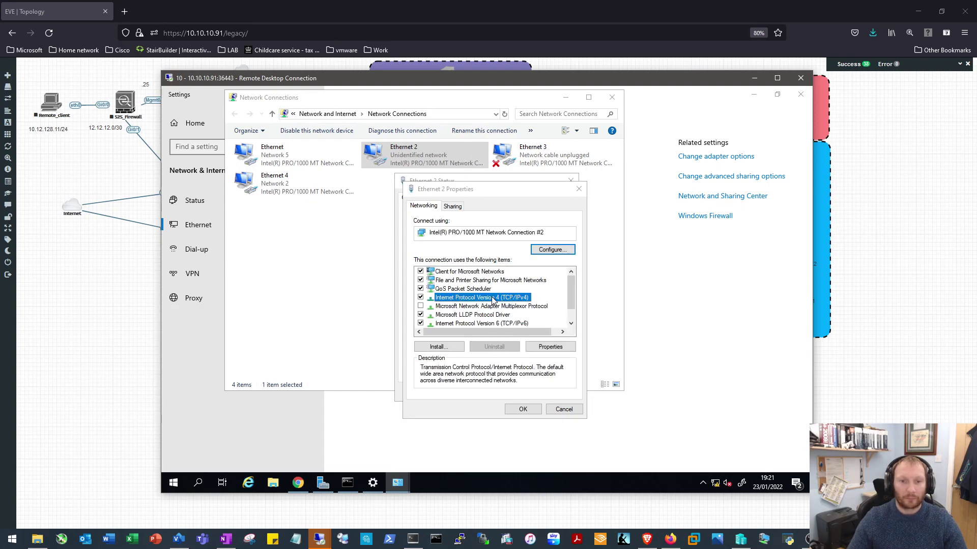
pyautogui.doubleClick(532, 312)
pyautogui.write('1')
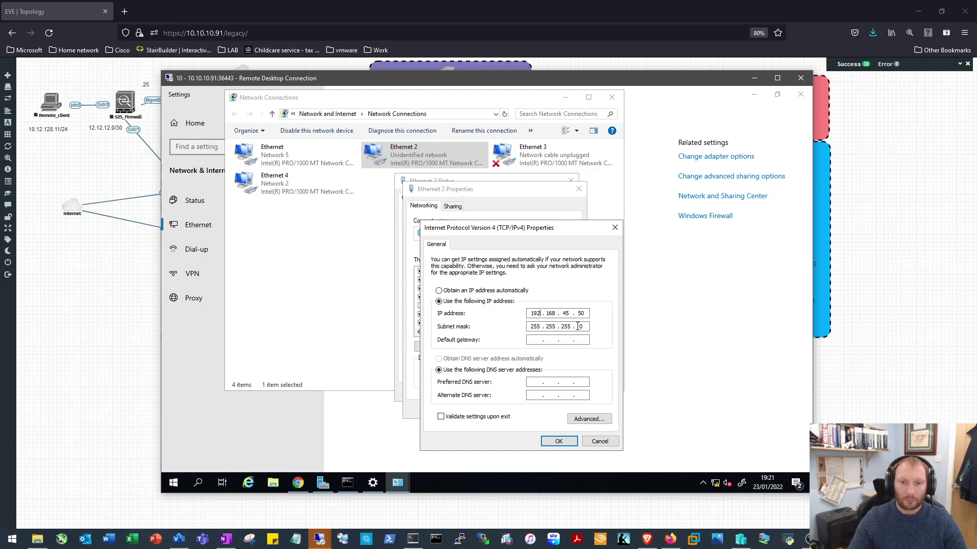
pyautogui.write('72 . ')
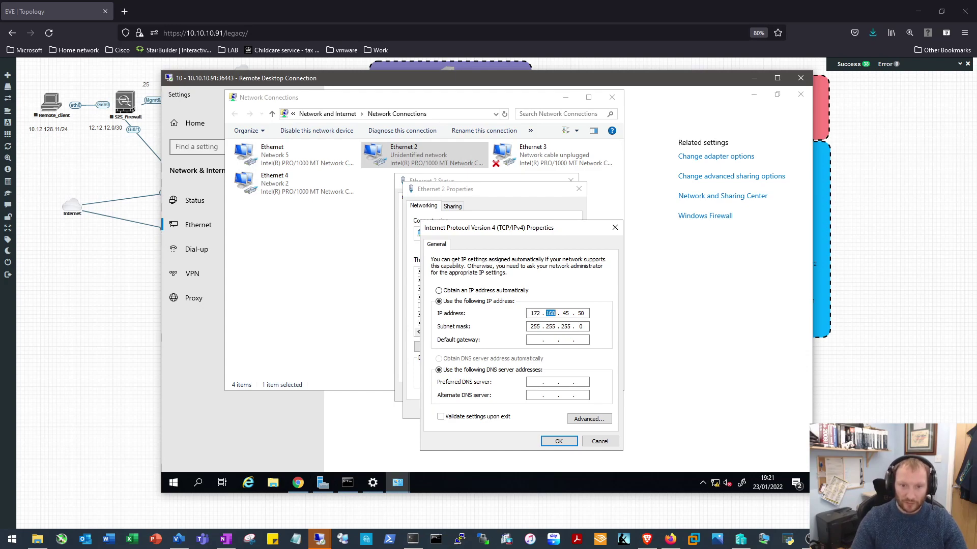
pyautogui.write('29 . 129 . 245')
pyautogui.press('Tab')
pyautogui.press('Tab')
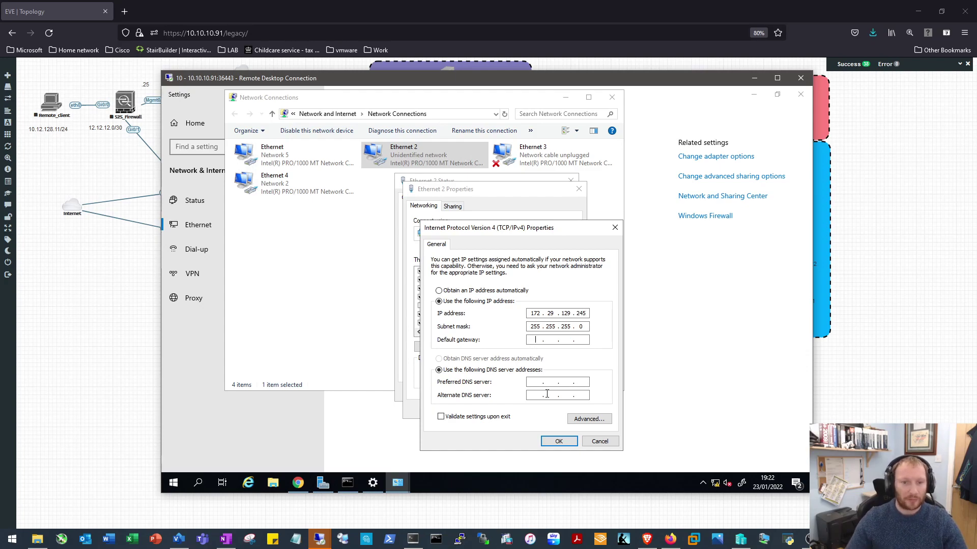
pyautogui.click(559, 442)
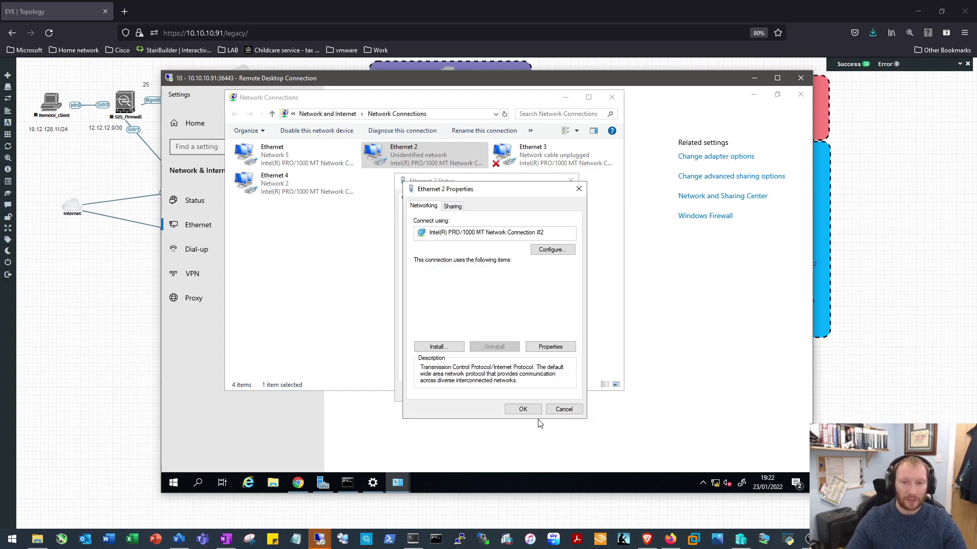
# Confirm the adapter properties, close the connection windows and minimize Settings
pyautogui.click(529, 411)
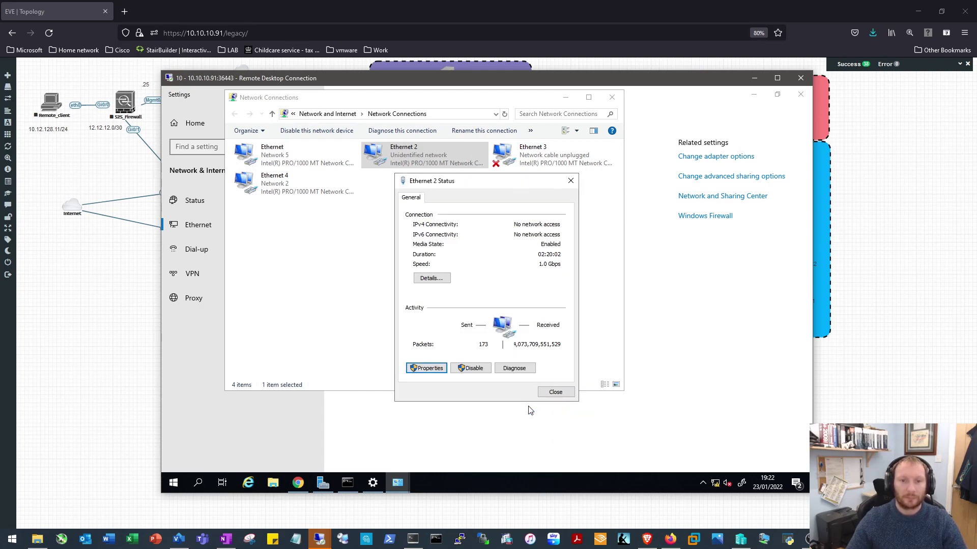
pyautogui.click(552, 392)
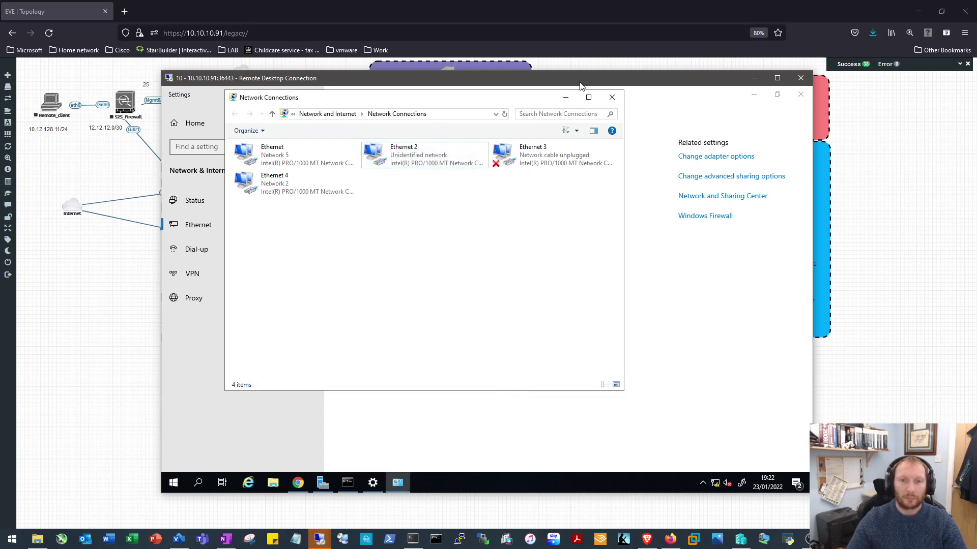
pyautogui.click(610, 98)
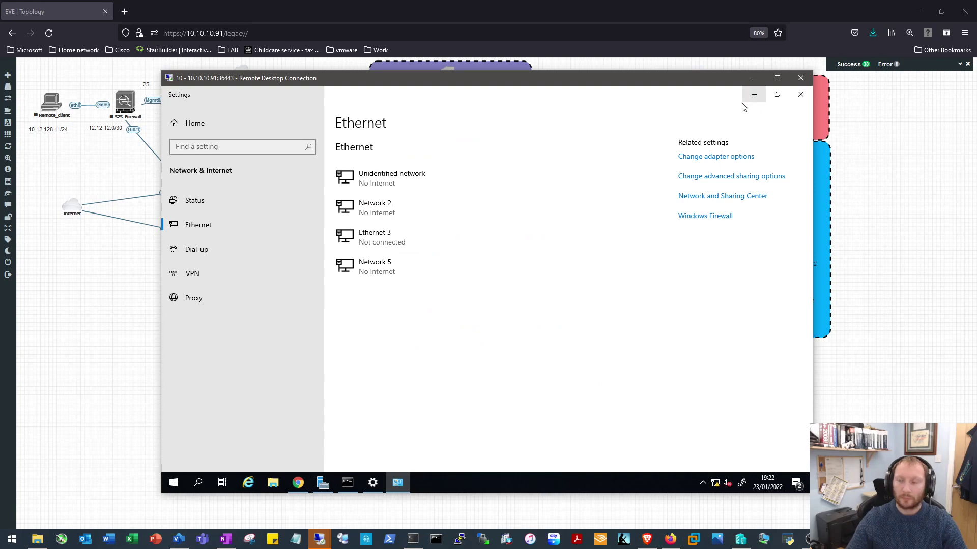
pyautogui.click(752, 97)
# Reload 172.29.129.168 in Chrome, rerun arp -a, then minimize Command Prompt
pyautogui.click(347, 110)
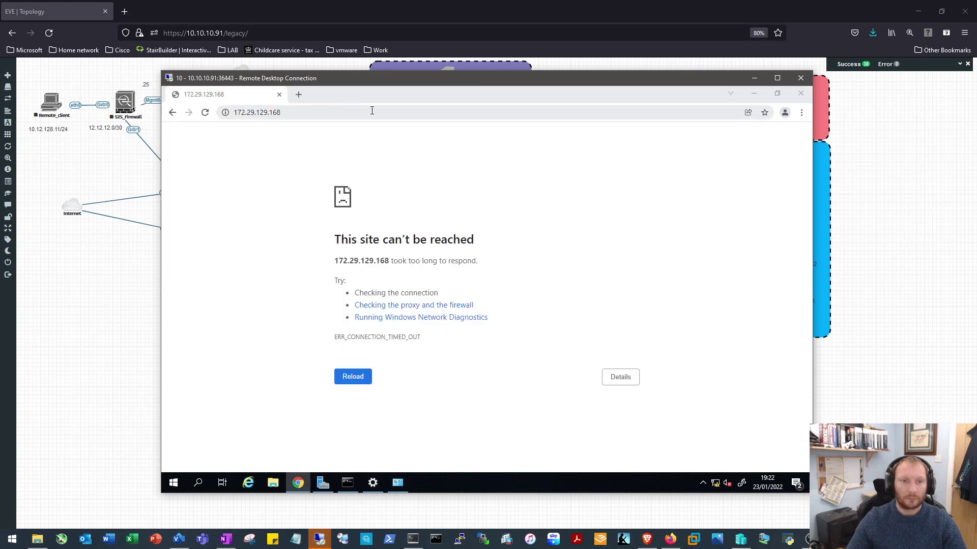
pyautogui.click(395, 111)
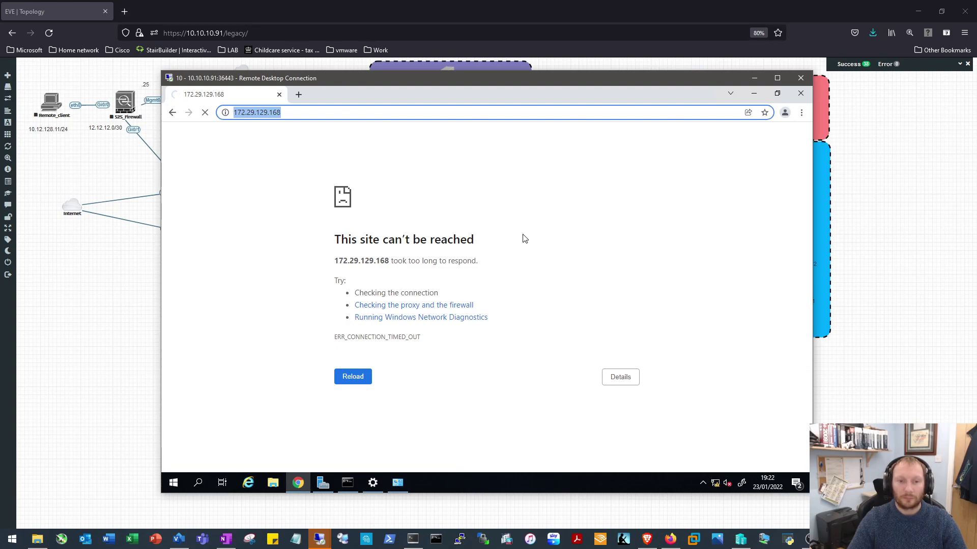
pyautogui.click(340, 486)
pyautogui.press('Up')
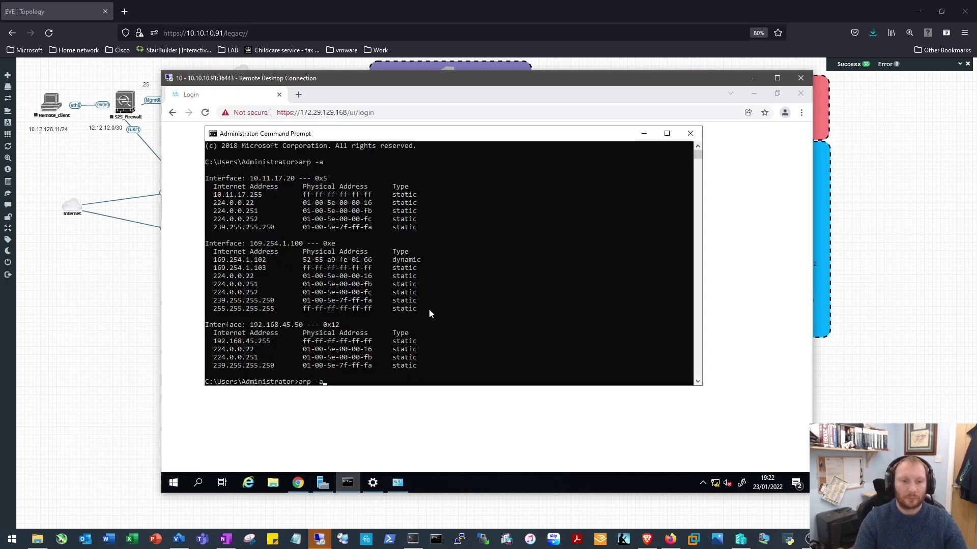
pyautogui.press('Return')
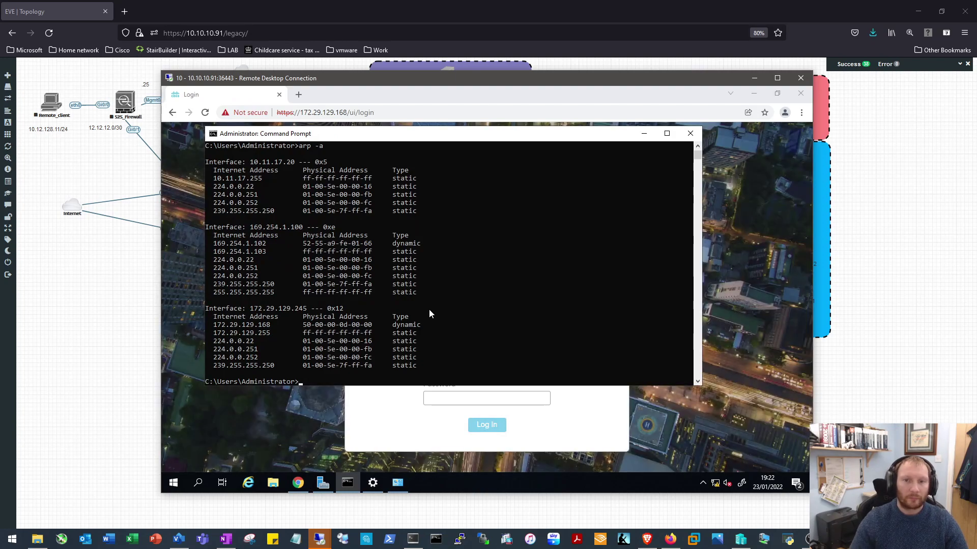
pyautogui.click(643, 133)
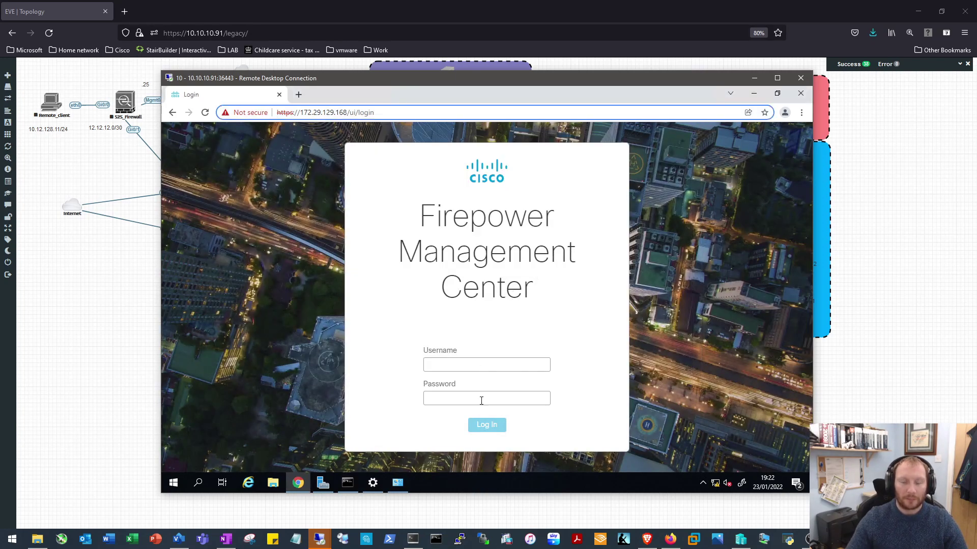
# Sign in with the admin account, re-entering the password after the first attempt is rejected
pyautogui.click(484, 364)
pyautogui.write('admin')
pyautogui.press('Tab')
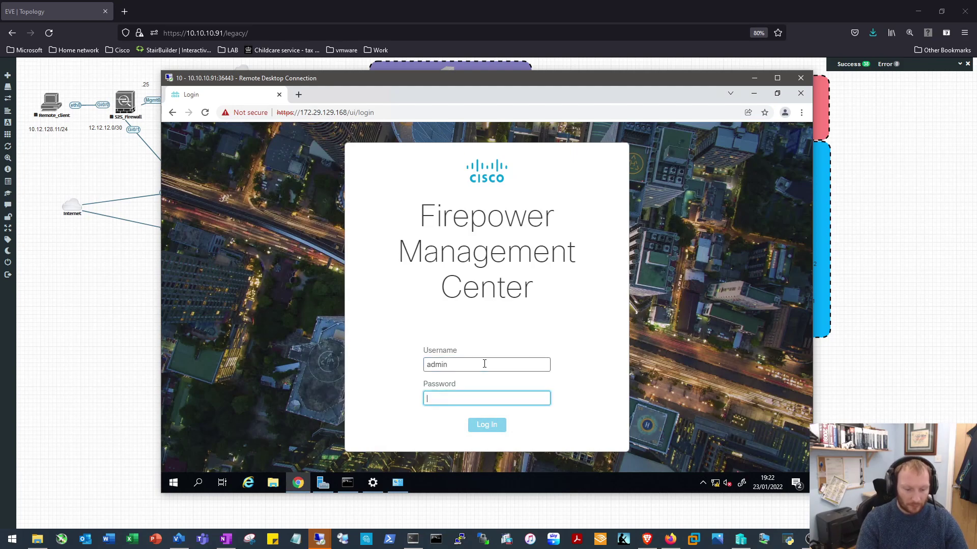
pyautogui.write('A')
pyautogui.press('Return')
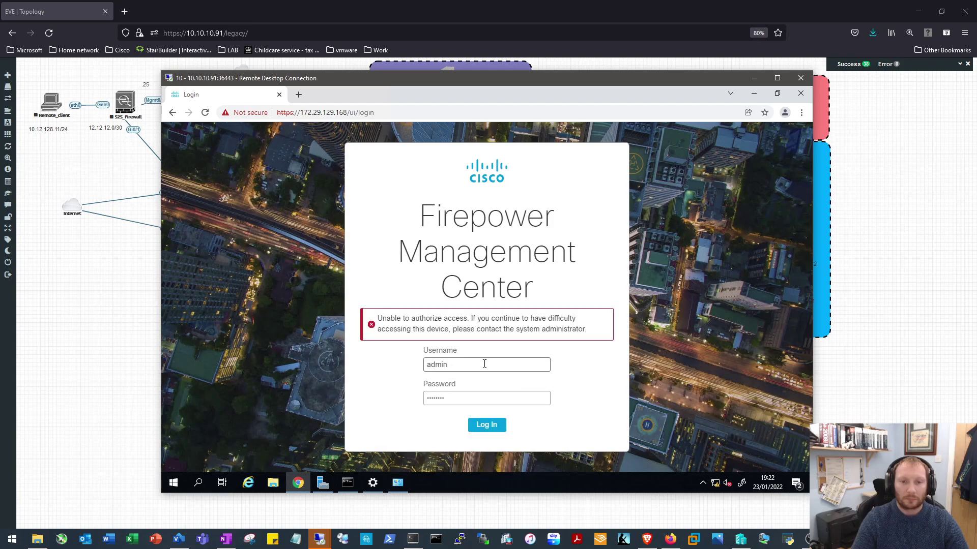
pyautogui.moveTo(482, 399); pyautogui.dragTo(383, 400)
pyautogui.write('A')
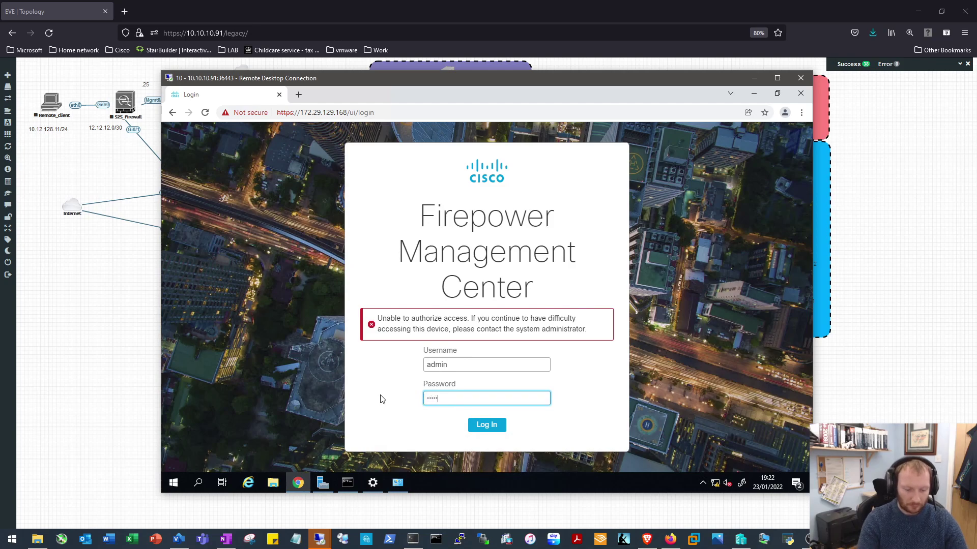
pyautogui.press('Return')
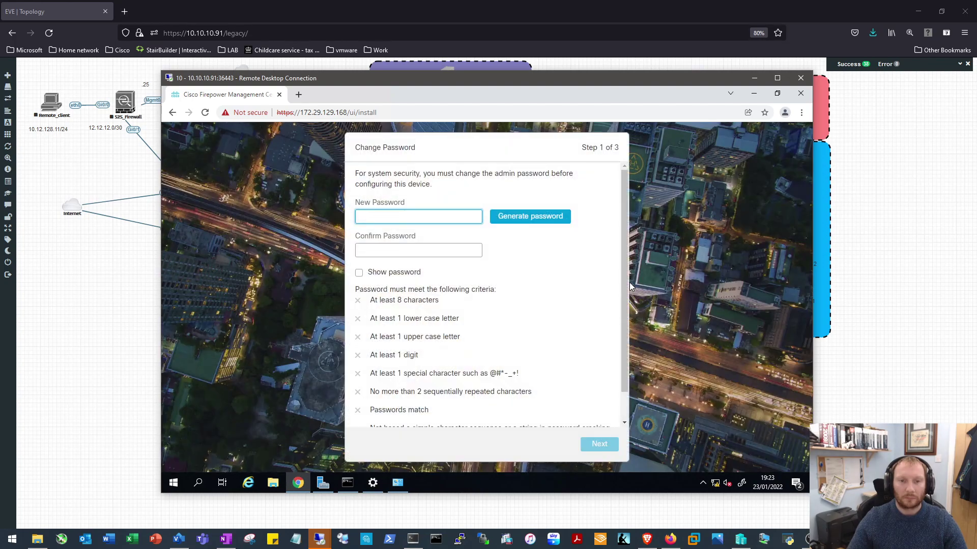
# Enter and confirm a new admin password, then continue to the user agreement step
pyautogui.click(409, 215)
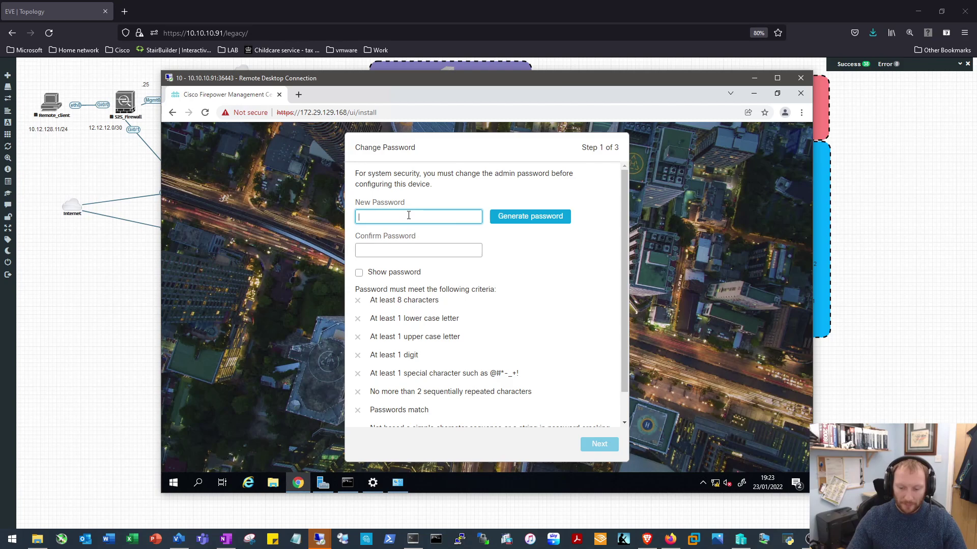
pyautogui.write('Cisco123')
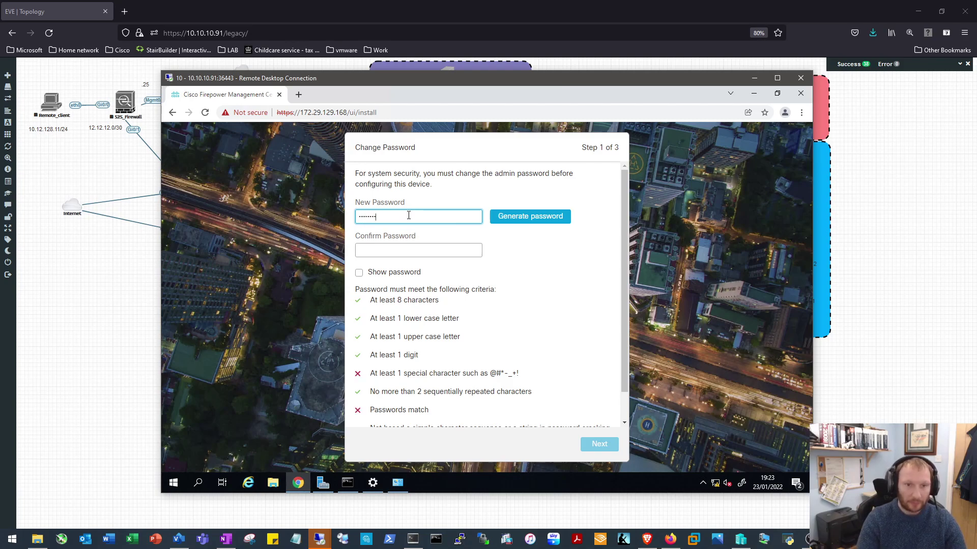
pyautogui.write('!')
pyautogui.press('Tab')
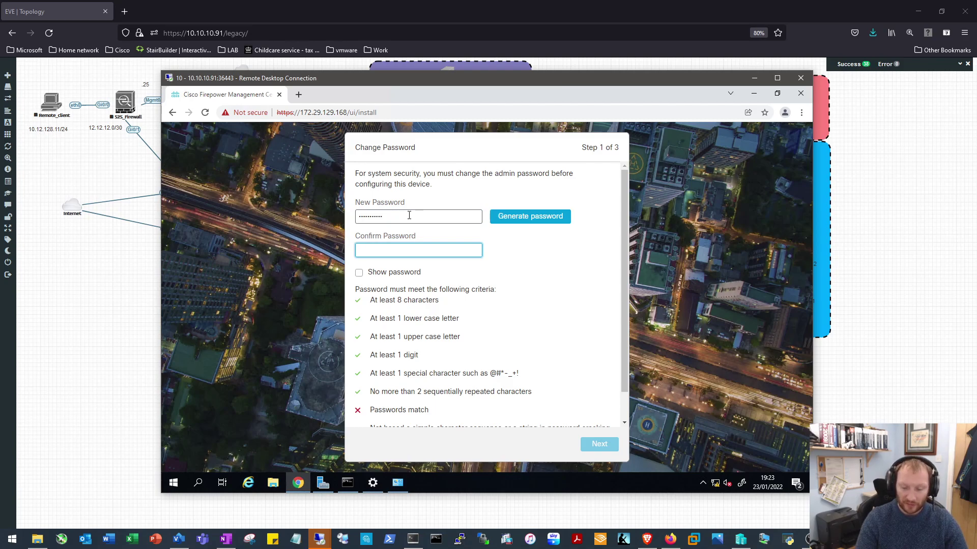
pyautogui.write('Cisco123!')
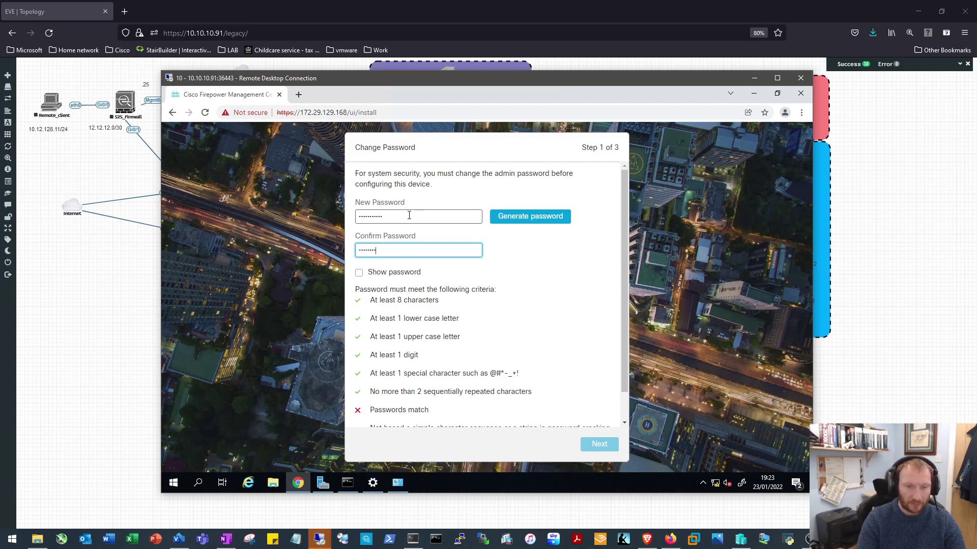
pyautogui.scroll(-1, 614, 329)
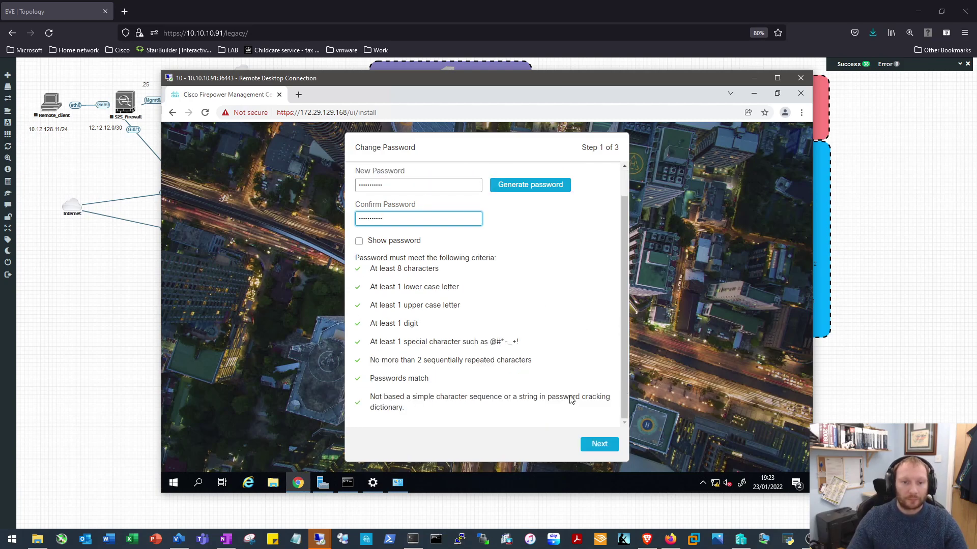
pyautogui.click(593, 442)
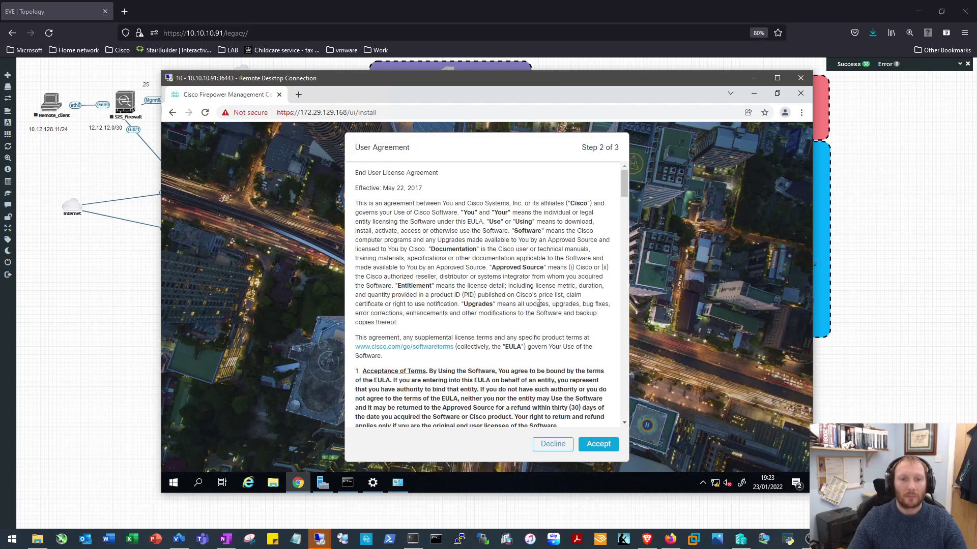
# Accept the licence agreement and switch IPv4 configuration to Using Static/Manual
pyautogui.scroll(-10, 539, 304)
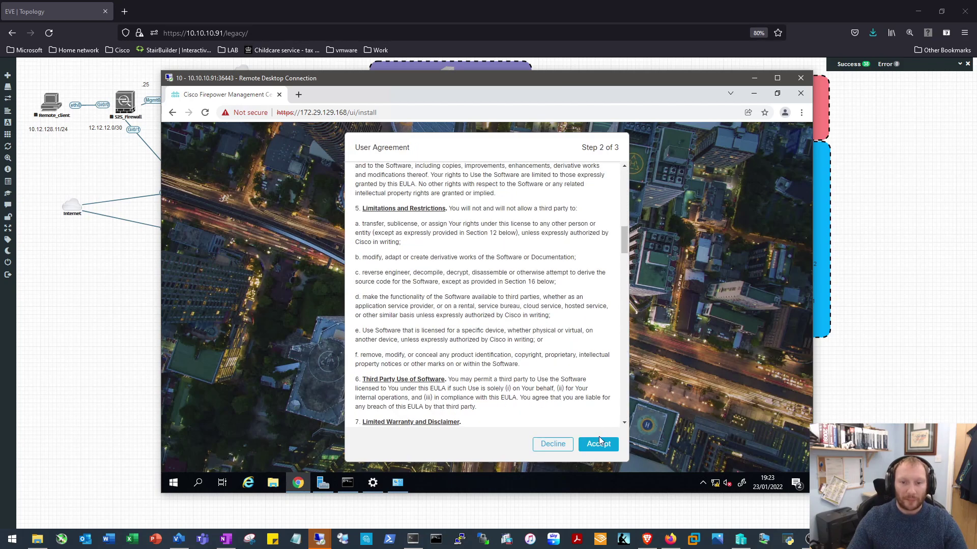
pyautogui.click(598, 445)
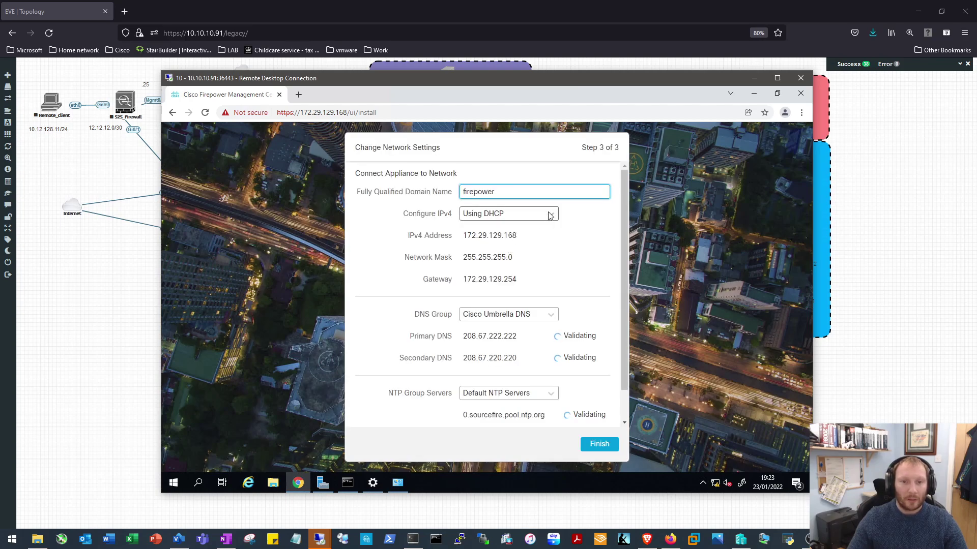
pyautogui.click(551, 214)
pyautogui.click(496, 244)
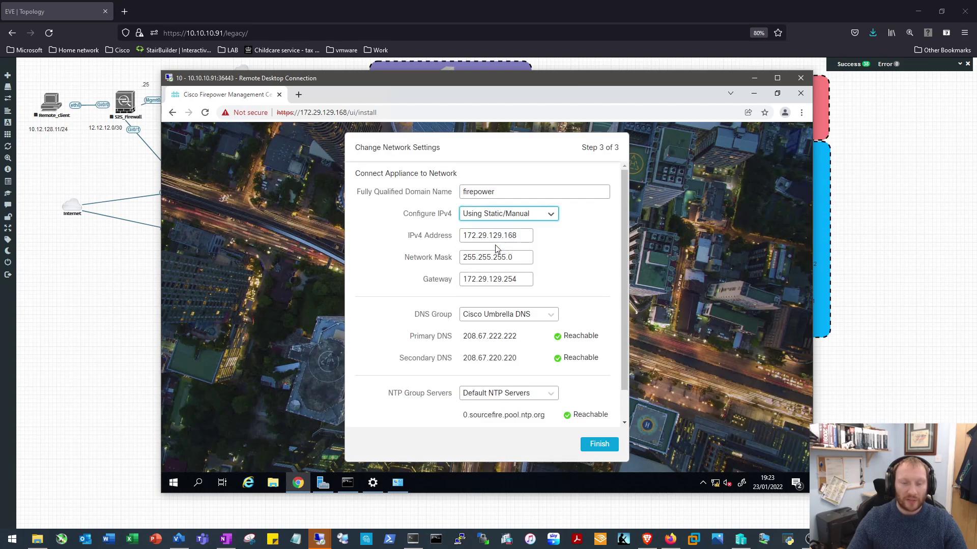
# Replace the FQDN 'firepower' with FMC1.HOME.LOCAL
pyautogui.click(510, 192)
pyautogui.hotkey('ctrl', 'a')
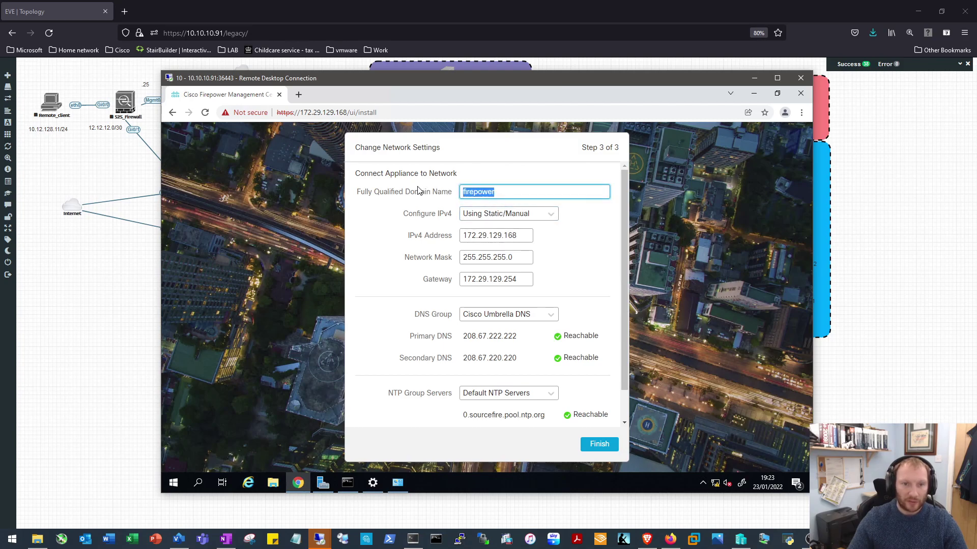
pyautogui.write('FMC')
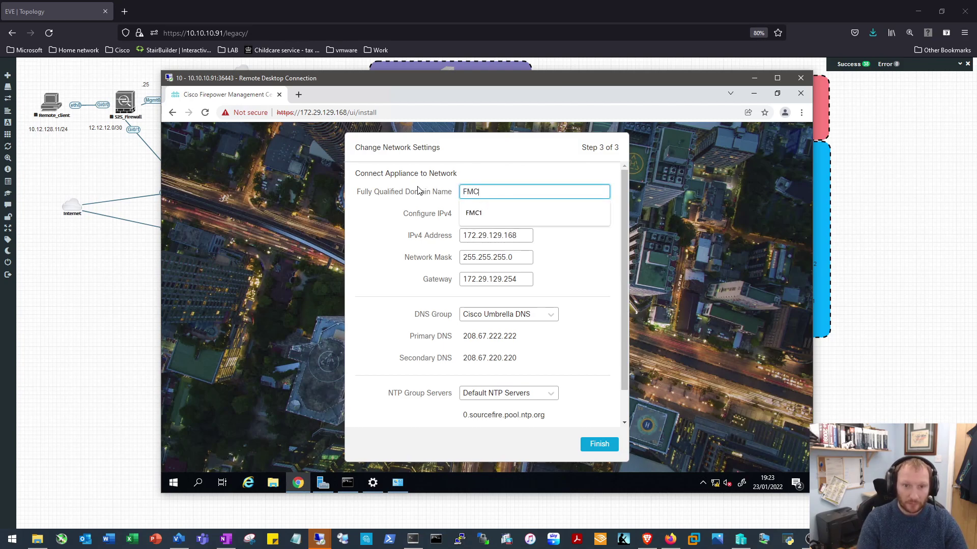
pyautogui.write('1/')
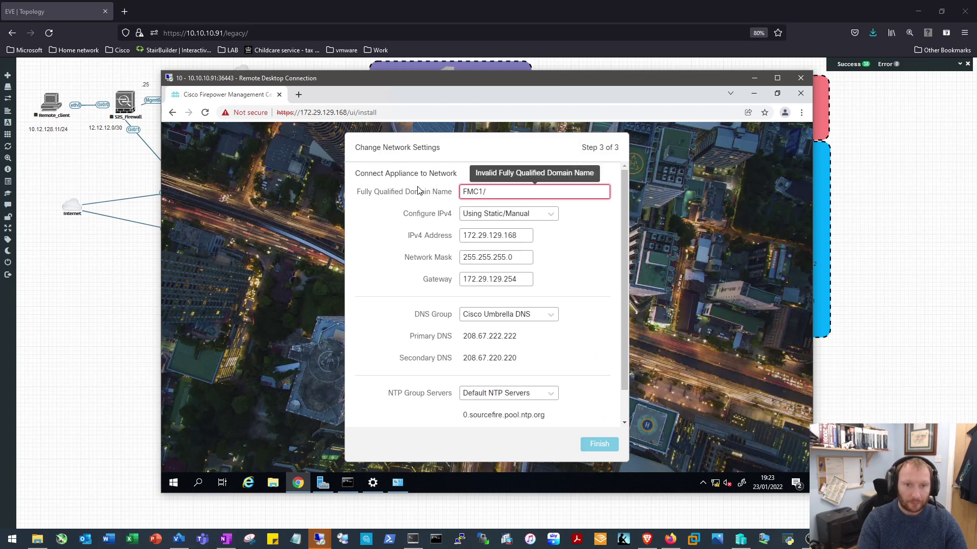
pyautogui.press('BackSpace')
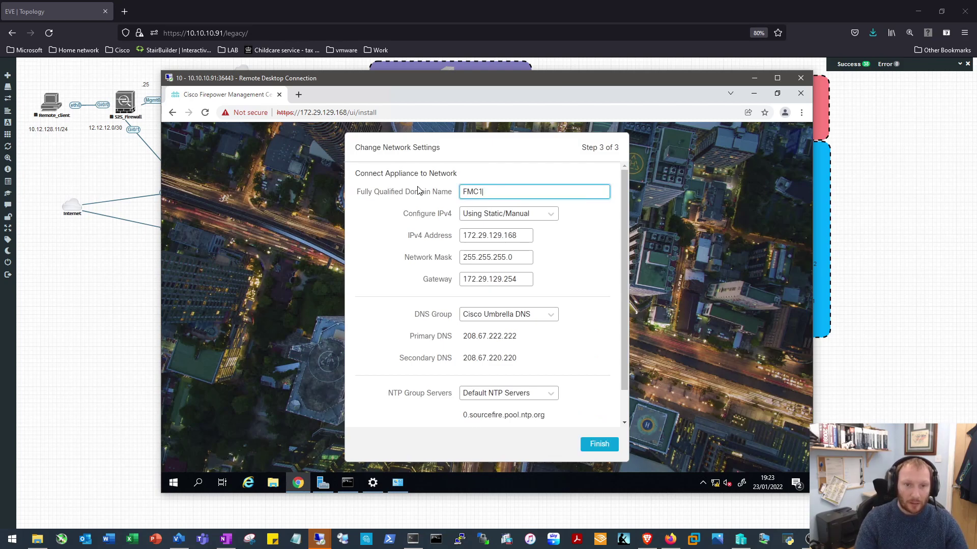
pyautogui.write('.HOME.LOCAL')
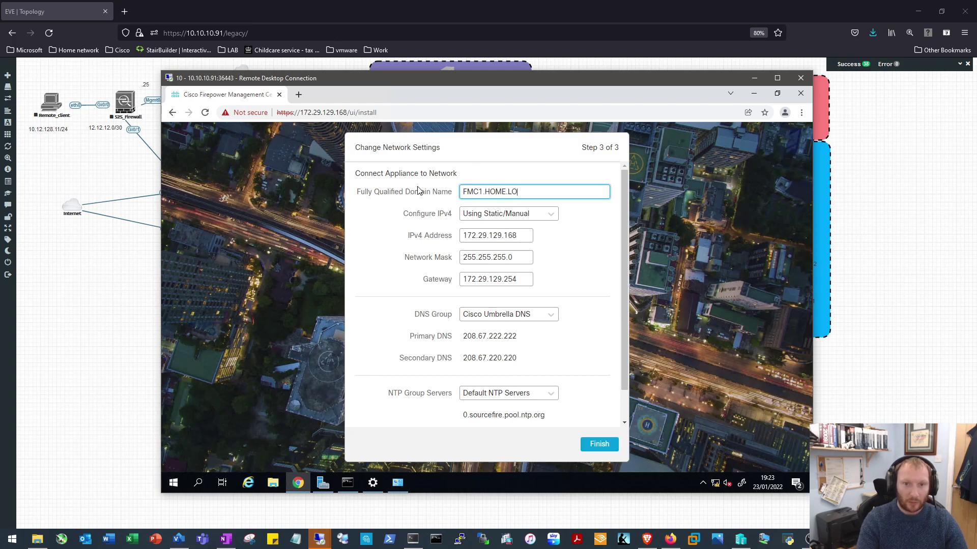
# Change the IPv4 address to 172.29.129.15 and check the primary DNS 208.67.222.222
pyautogui.click(531, 236)
pyautogui.press('BackSpace')
pyautogui.press('BackSpace')
pyautogui.write('5')
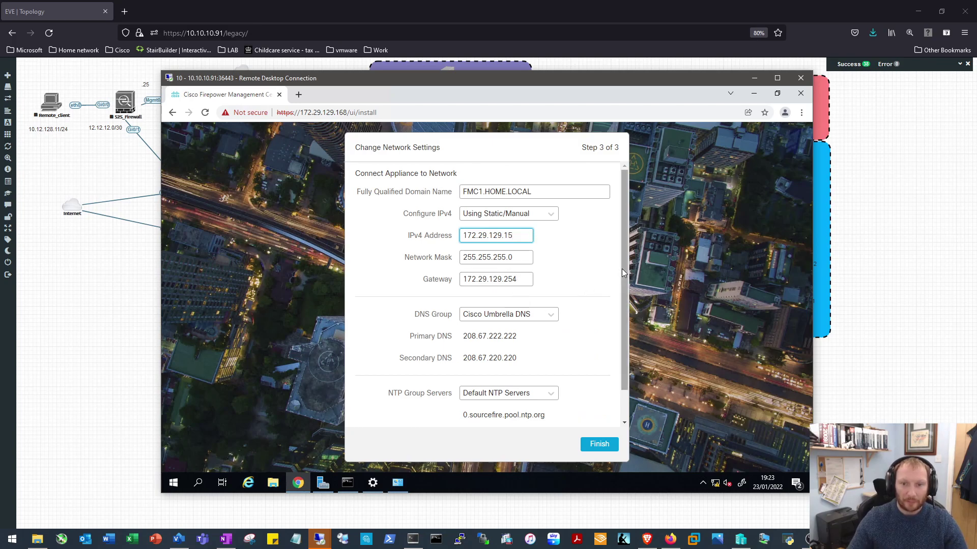
pyautogui.moveTo(625, 271); pyautogui.dragTo(617, 325)
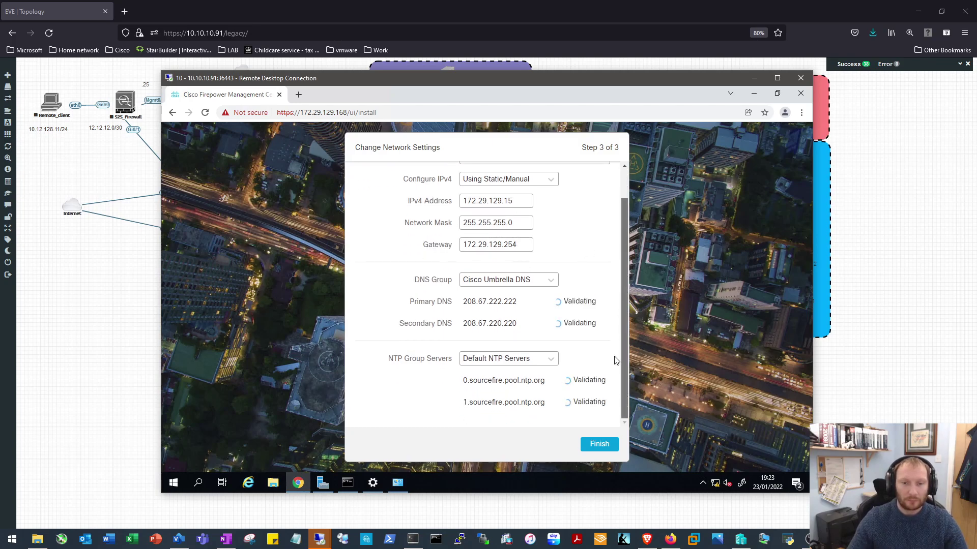
pyautogui.moveTo(518, 301); pyautogui.dragTo(460, 304)
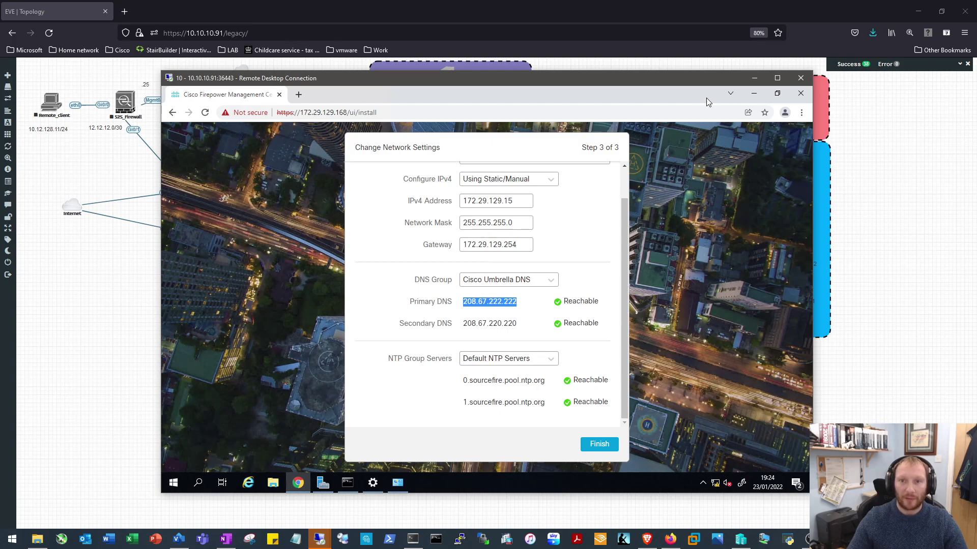
pyautogui.moveTo(613, 77); pyautogui.dragTo(556, 493)
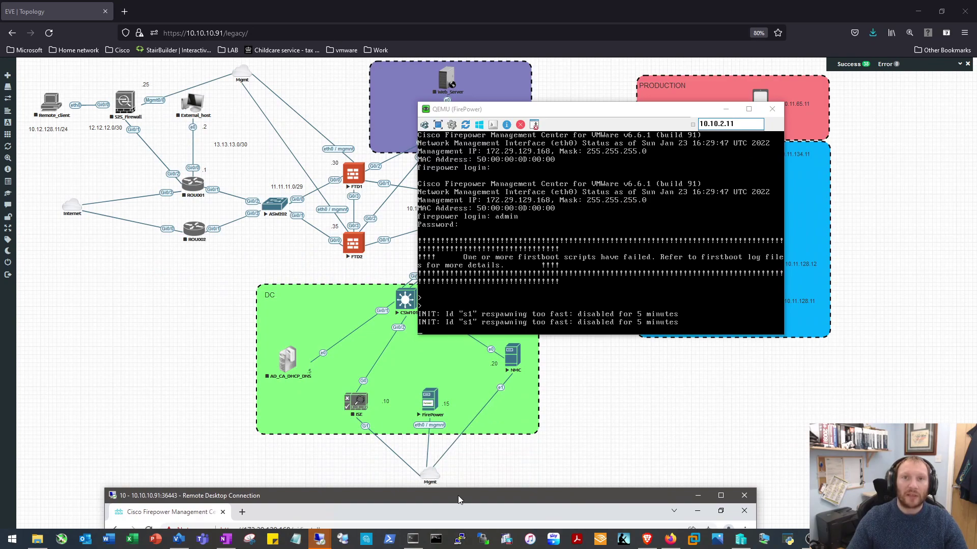
pyautogui.moveTo(459, 500); pyautogui.dragTo(507, 44)
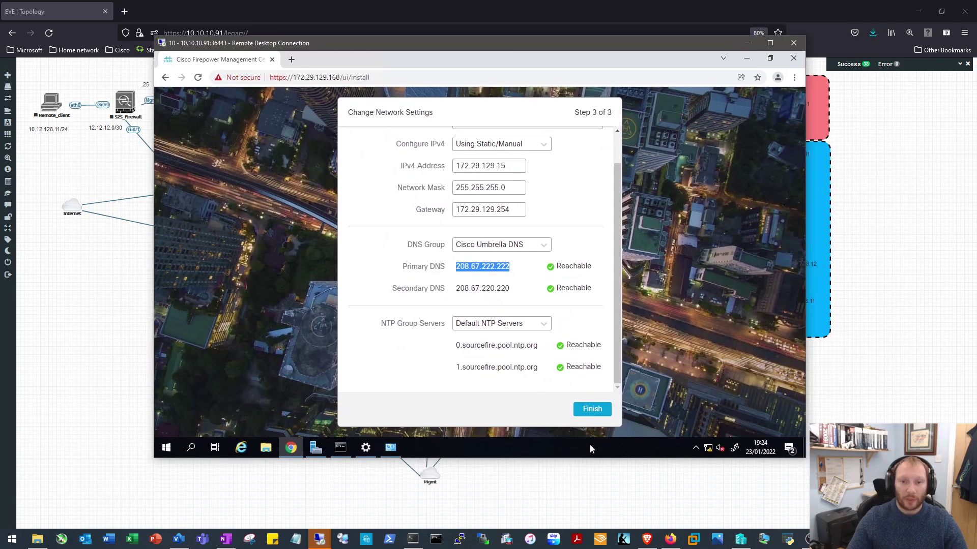
# Submit the static network settings so the appliance begins reconfiguring its network
pyautogui.click(592, 410)
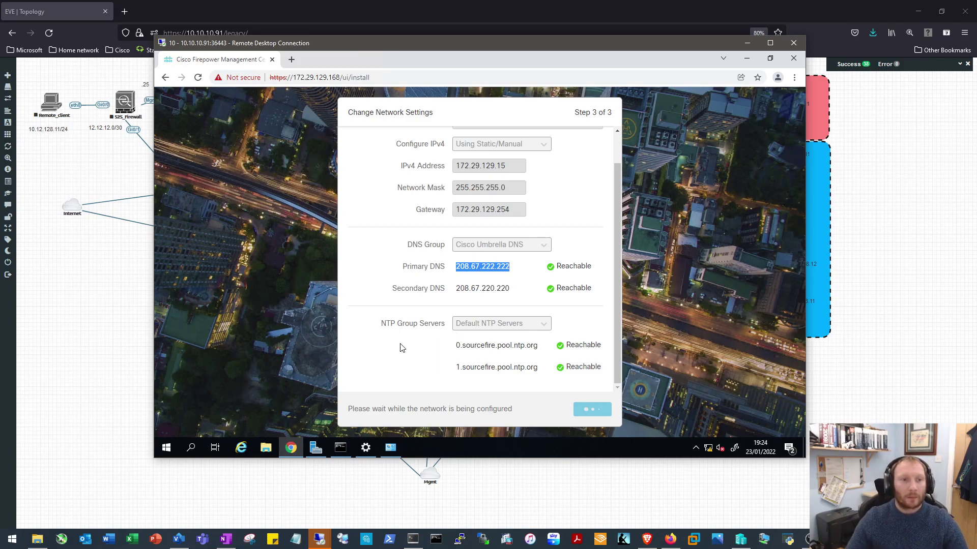
pyautogui.click(124, 11)
# Search the web for 'UK NTP ADDRESSES' and open the pool.ntp.org UK zone page
pyautogui.click(315, 36)
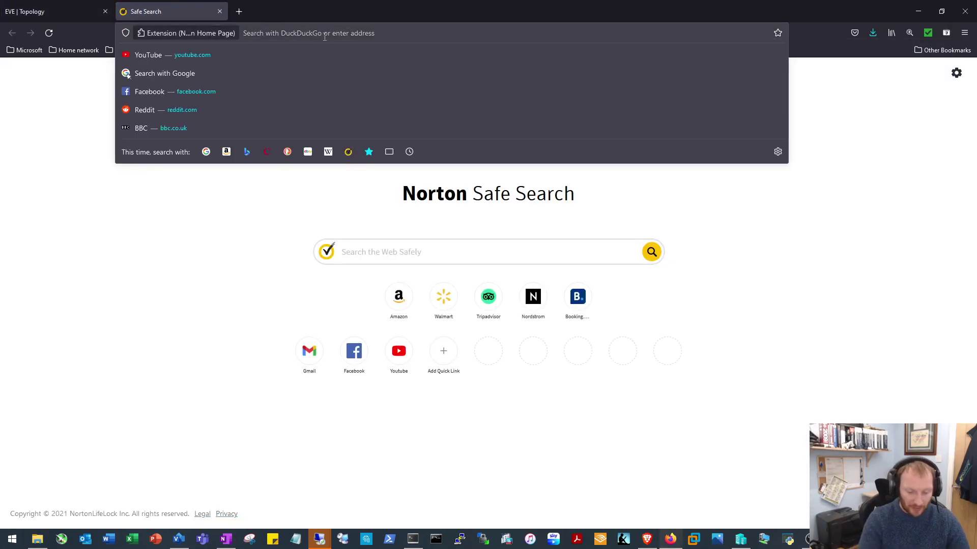
pyautogui.write('UK NTP ADD')
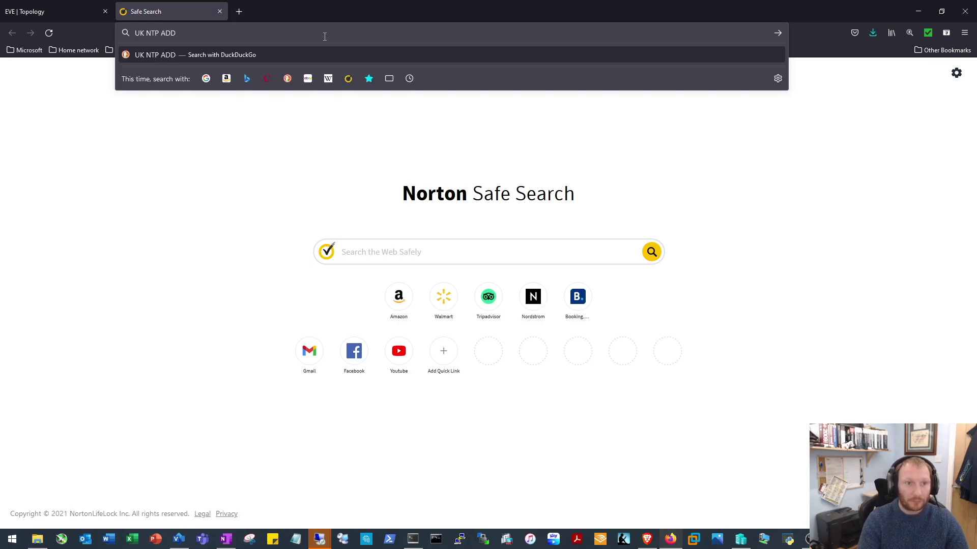
pyautogui.write('RESSES')
pyautogui.press('Return')
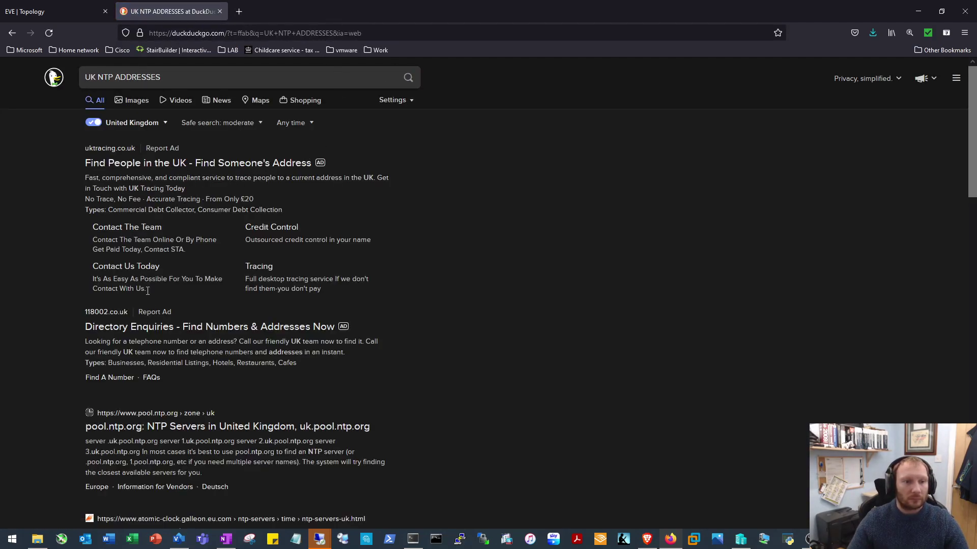
pyautogui.click(150, 427)
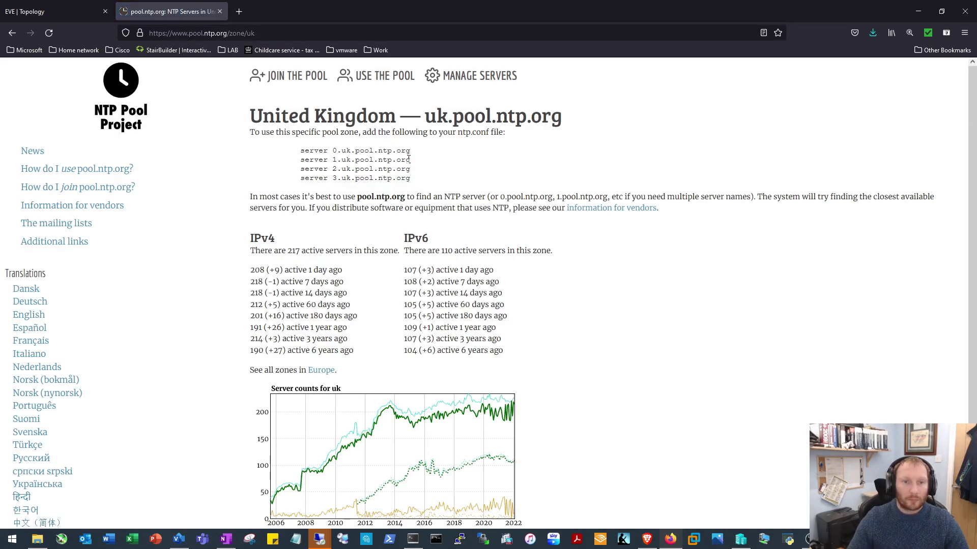
# Copy the server name 0.uk.pool.ntp.org and return to the EVE topology tab
pyautogui.moveTo(410, 150); pyautogui.dragTo(338, 151)
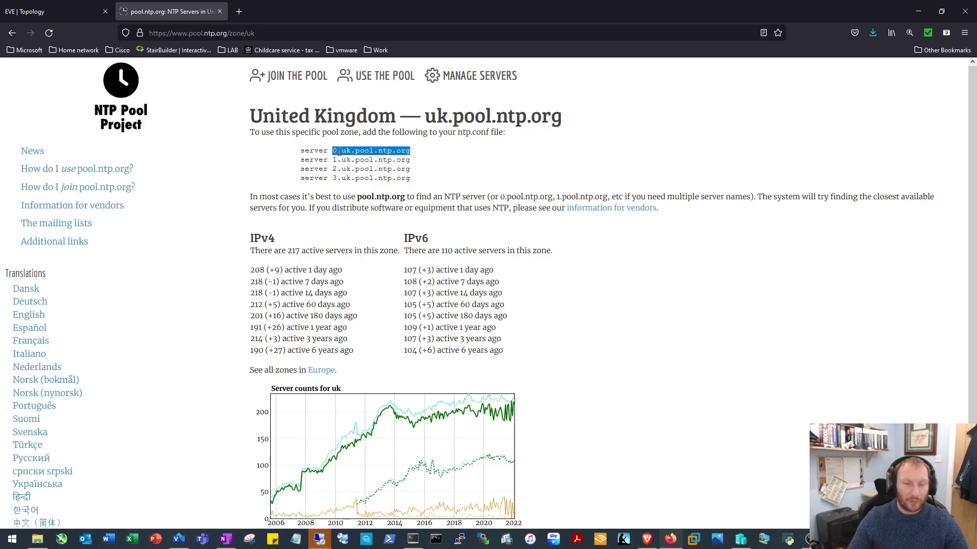
pyautogui.rightClick(340, 152)
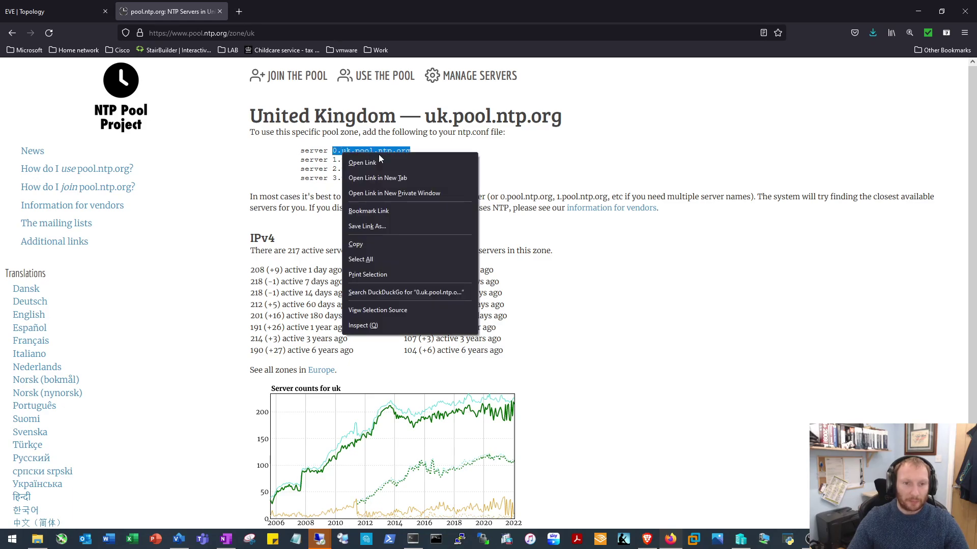
pyautogui.click(378, 243)
pyautogui.click(74, 6)
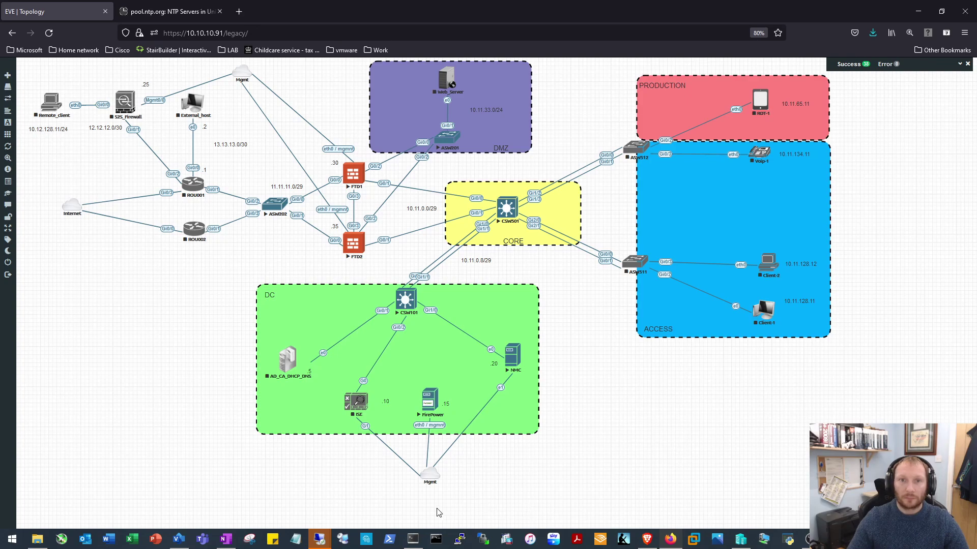
# Bring the Chrome remote desktop forward, close the disconnected one, and proceed past the 172.29.129.15 certificate warning
pyautogui.click(316, 542)
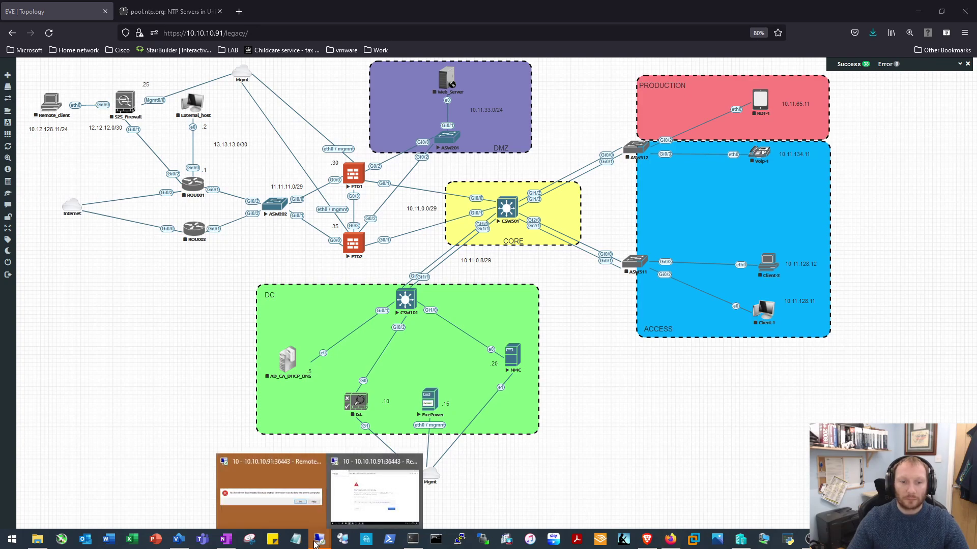
pyautogui.click(351, 506)
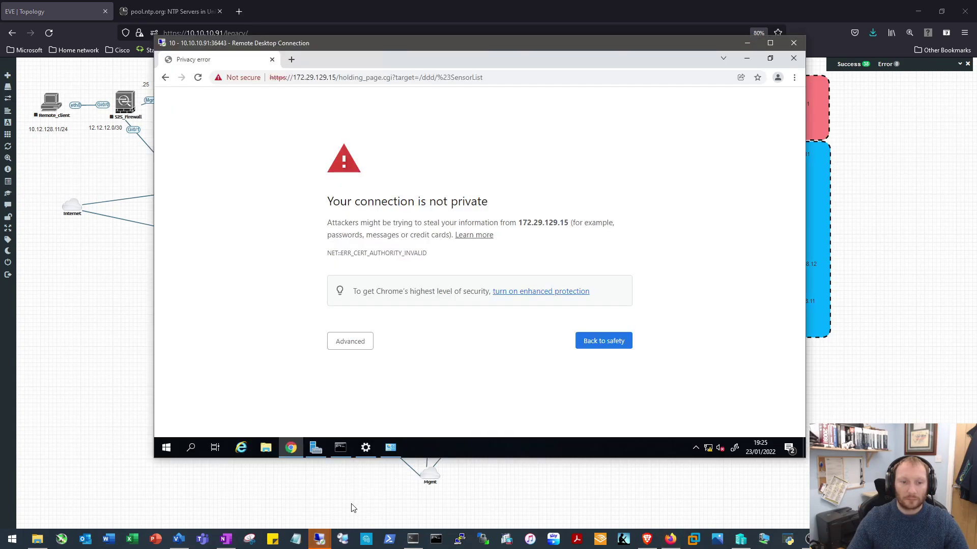
pyautogui.click(318, 543)
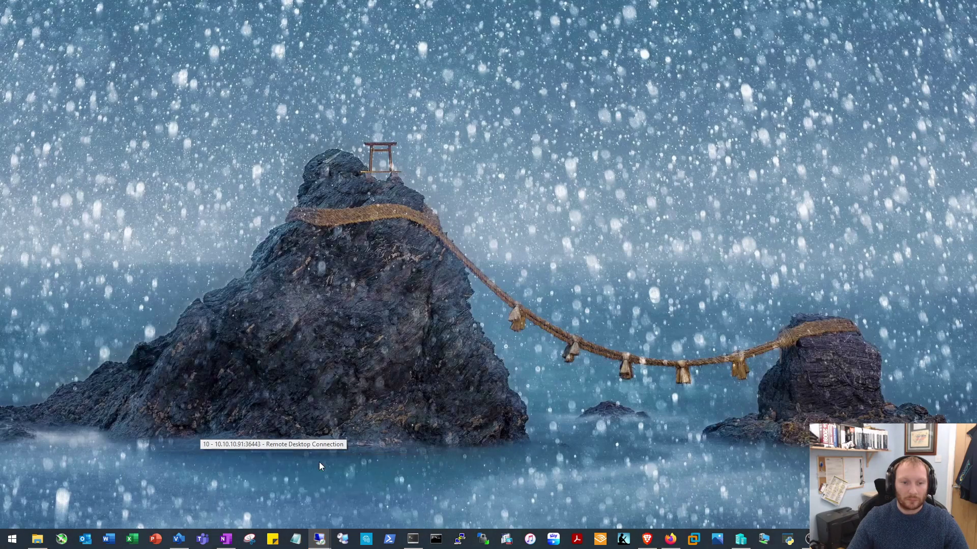
pyautogui.click(318, 462)
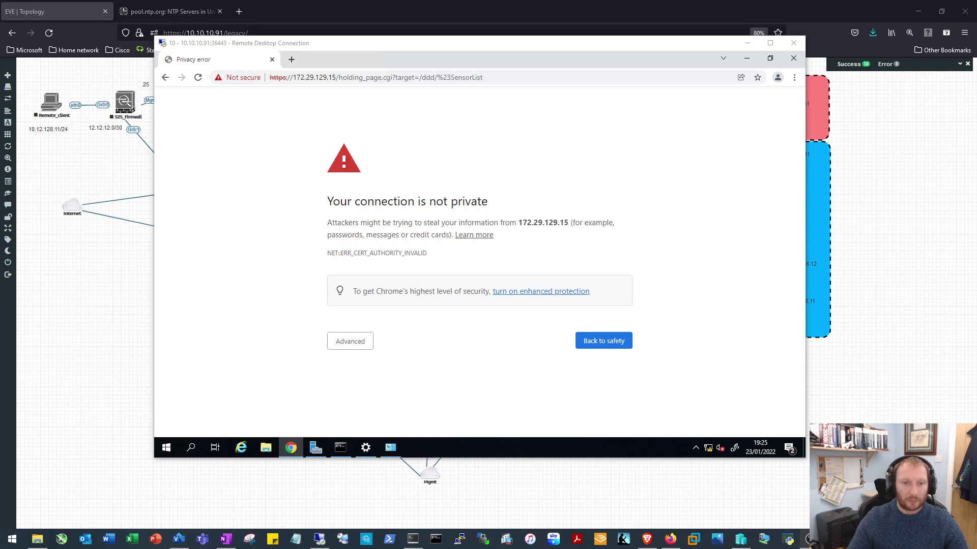
pyautogui.click(361, 340)
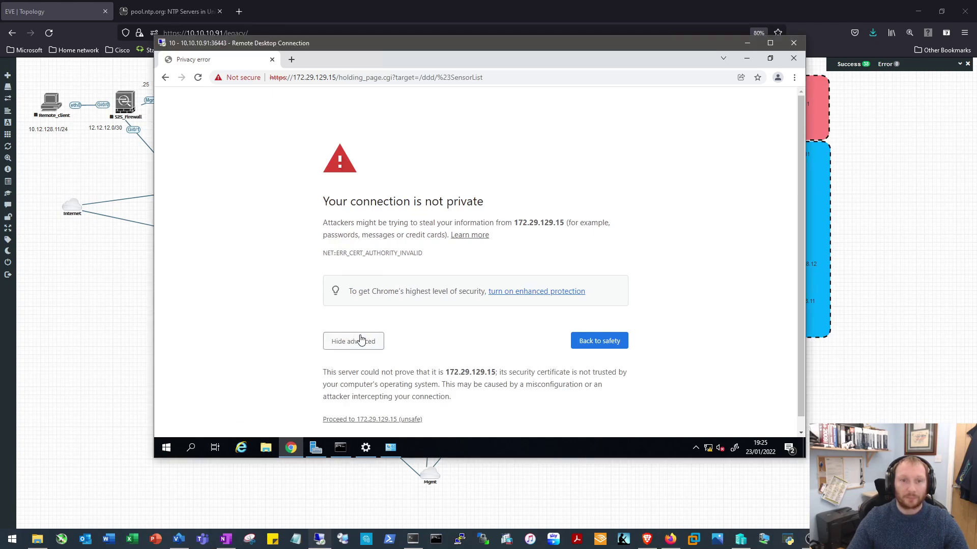
pyautogui.click(388, 420)
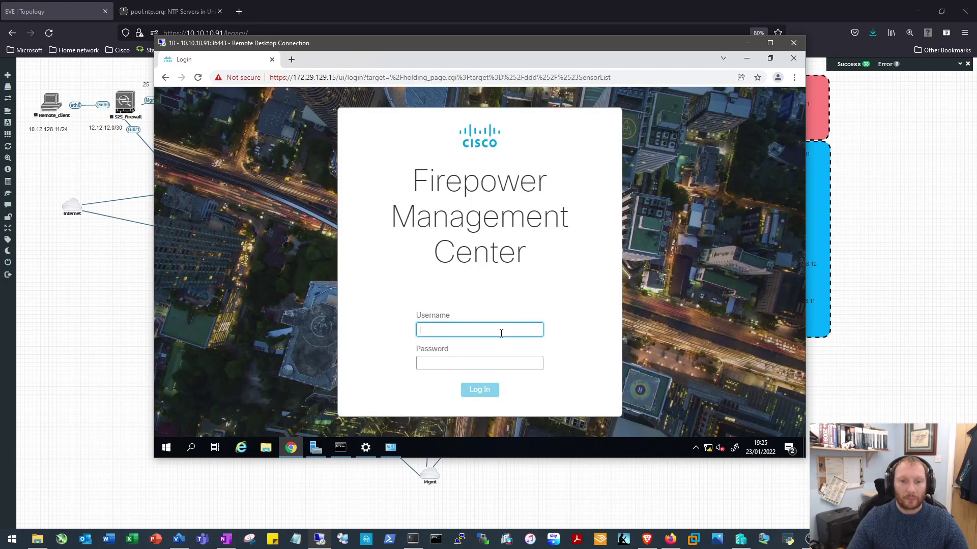
# Log in as admin and end the existing session to reach Device Management
pyautogui.write('admin')
pyautogui.press('Tab')
pyautogui.write('********')
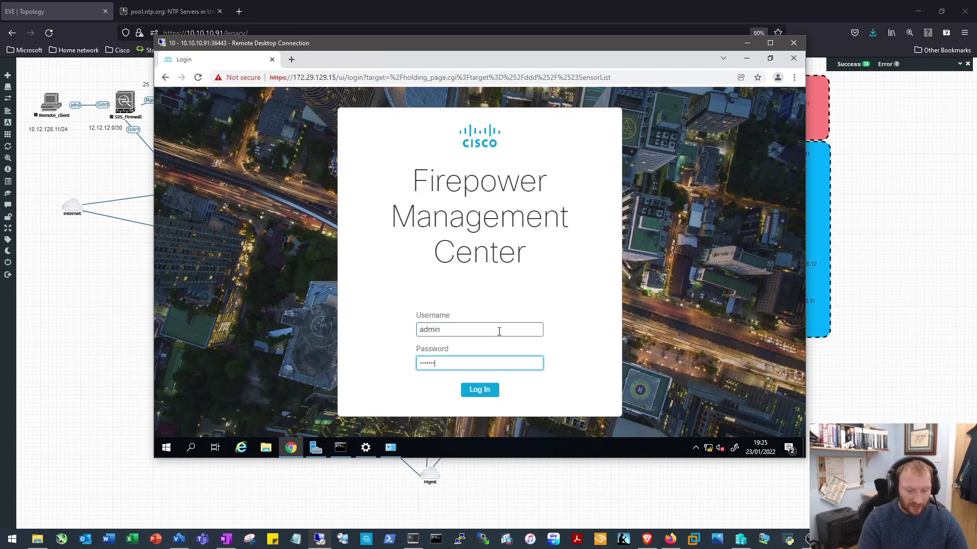
pyautogui.write('***')
pyautogui.press('Return')
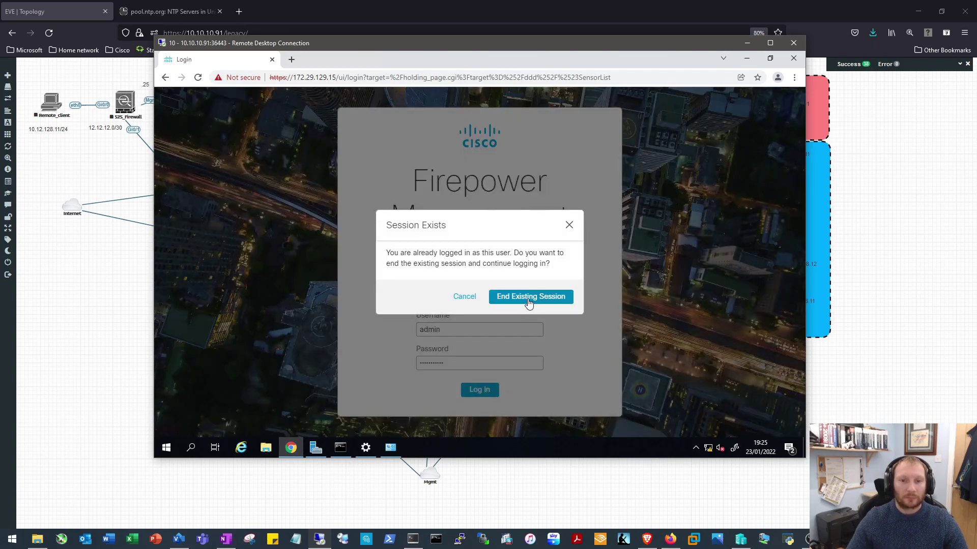
pyautogui.click(525, 304)
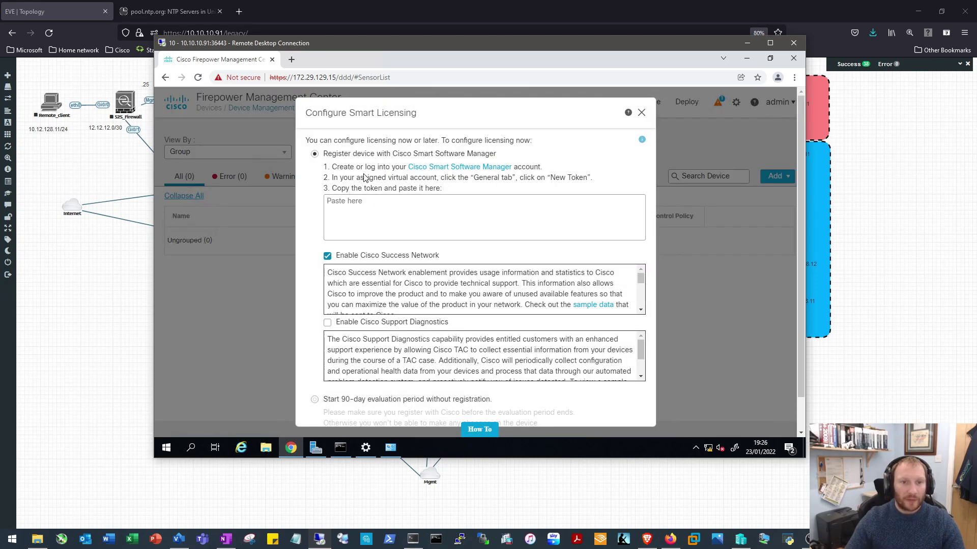
# Choose 'Start 90-day evaluation period without registration' in Smart Licensing and save
pyautogui.click(336, 236)
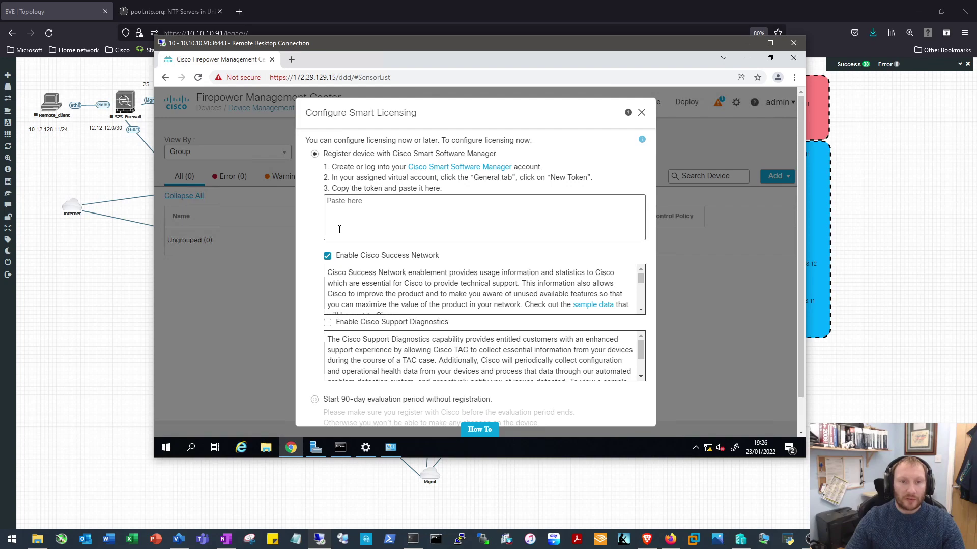
pyautogui.scroll(-2, 453, 231)
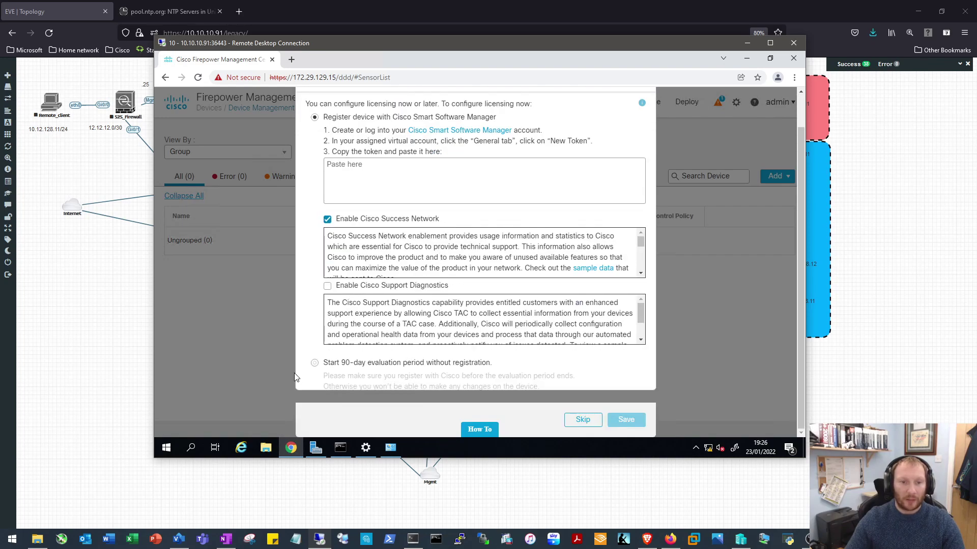
pyautogui.click(314, 364)
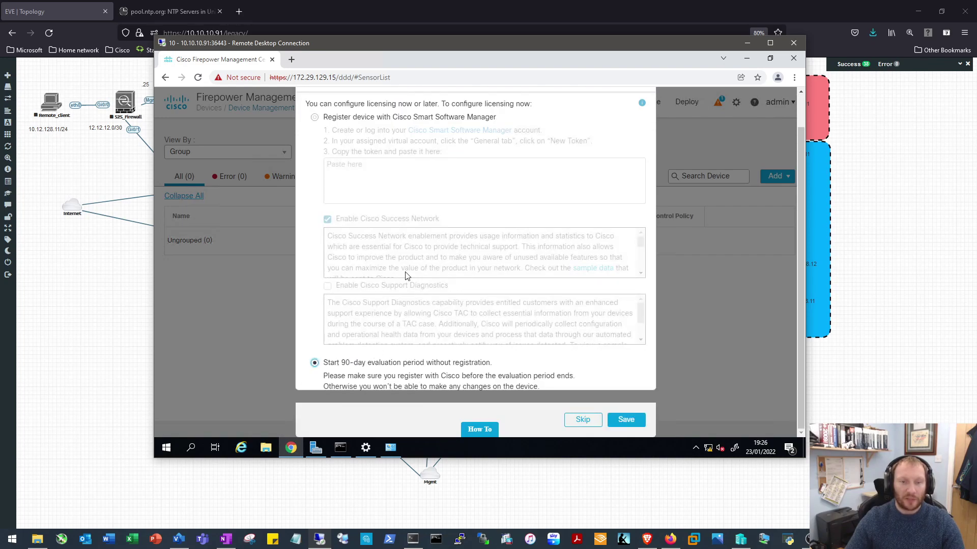
pyautogui.click(631, 421)
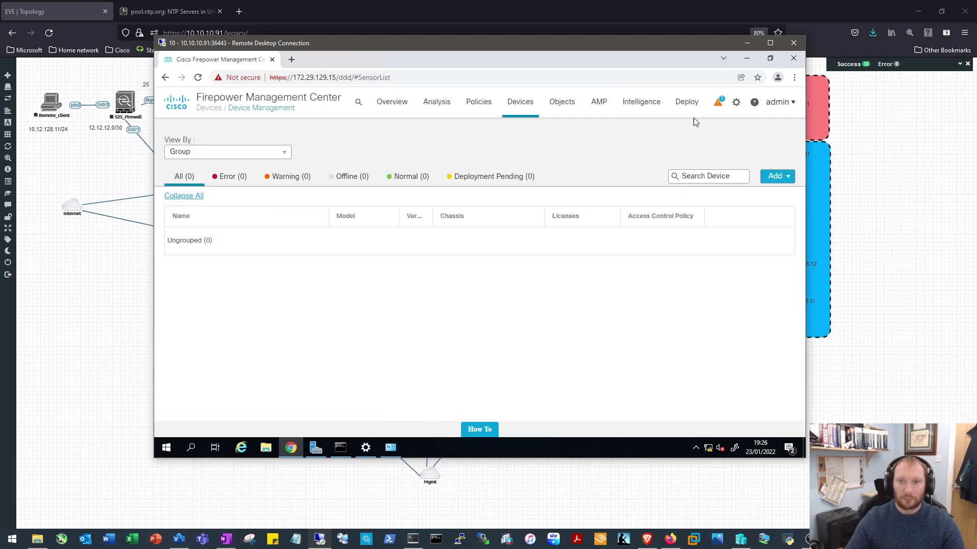
# Open System › Configuration for FMC1.HOME.LOCAL, then bring the FirePower QEMU console forward
pyautogui.click(736, 103)
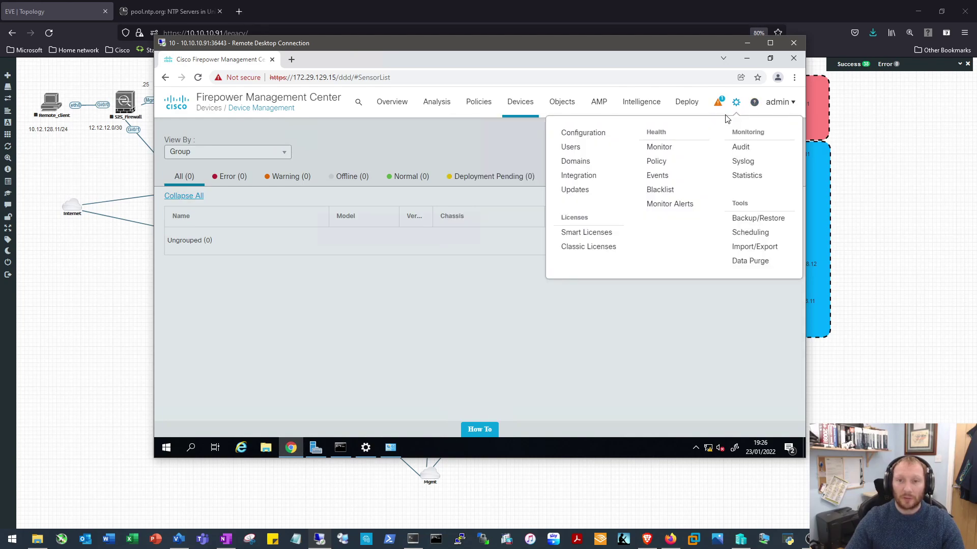
pyautogui.click(586, 134)
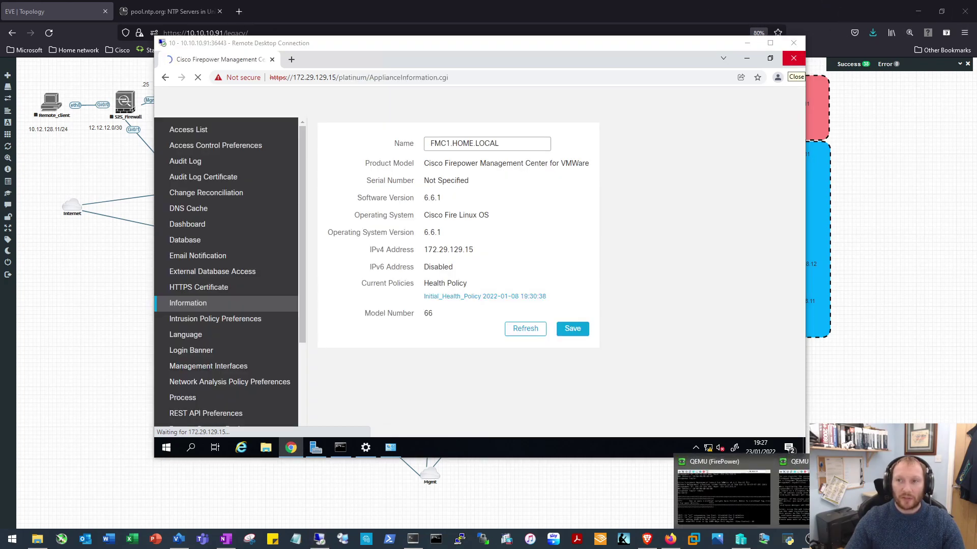
pyautogui.click(733, 495)
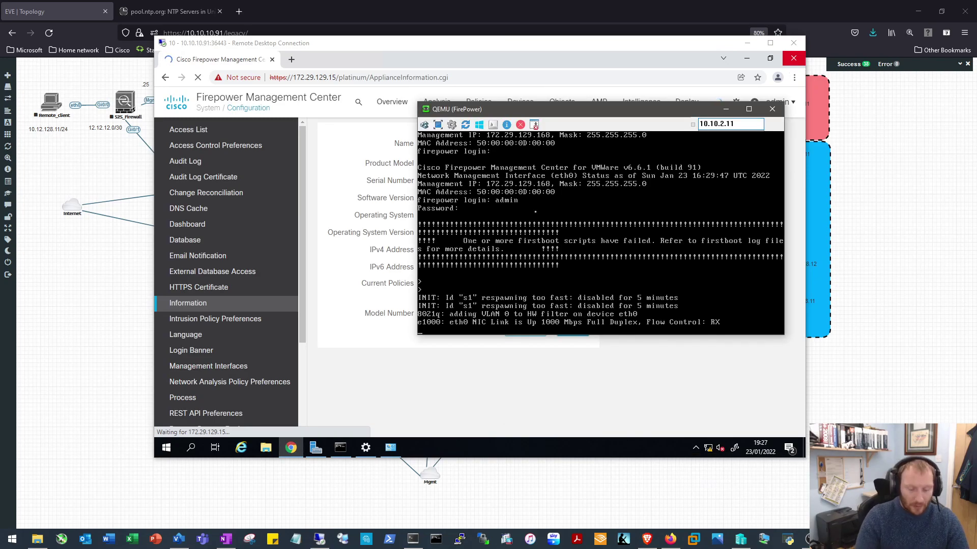
# Enter expert mode on the FMC CLI and run top to view running processes
pyautogui.press('Return')
pyautogui.write('expert')
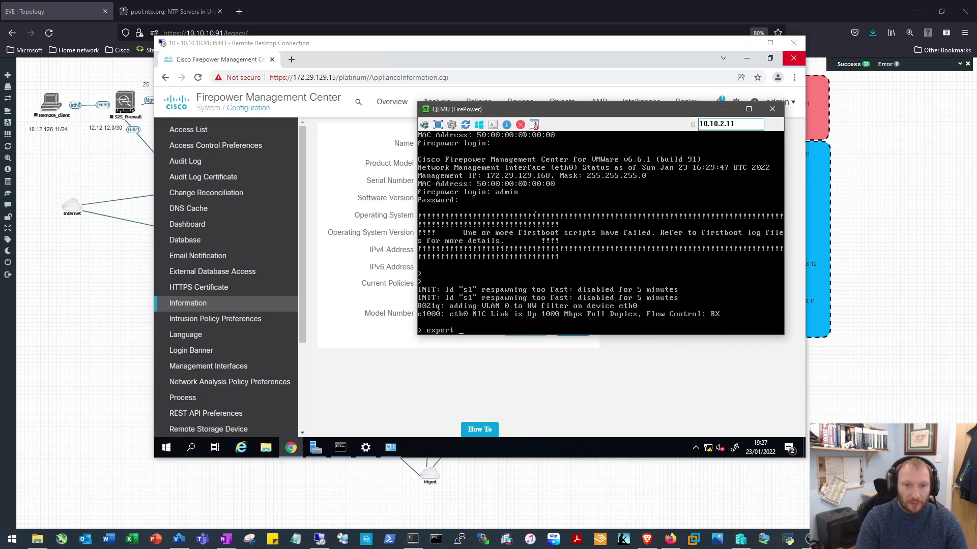
pyautogui.press('Return')
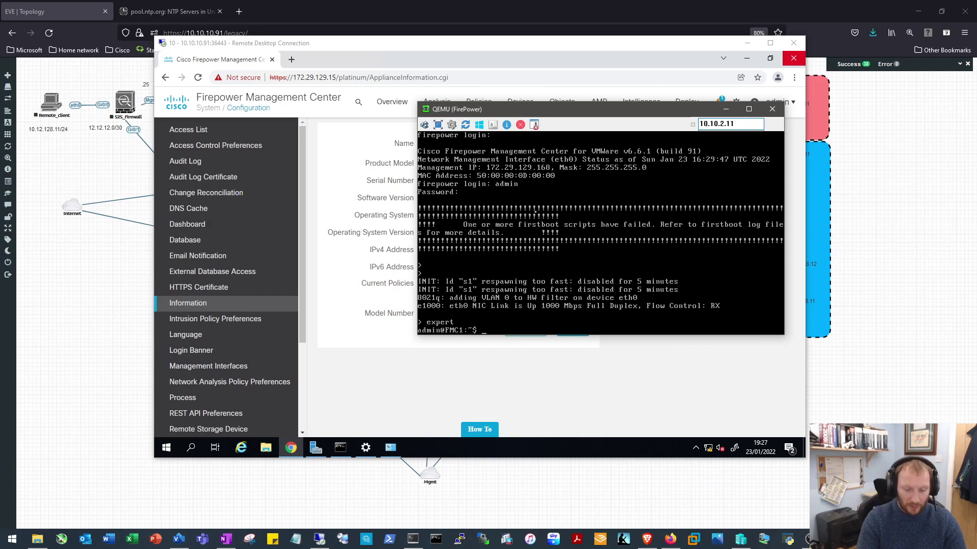
pyautogui.write('top')
pyautogui.press('Return')
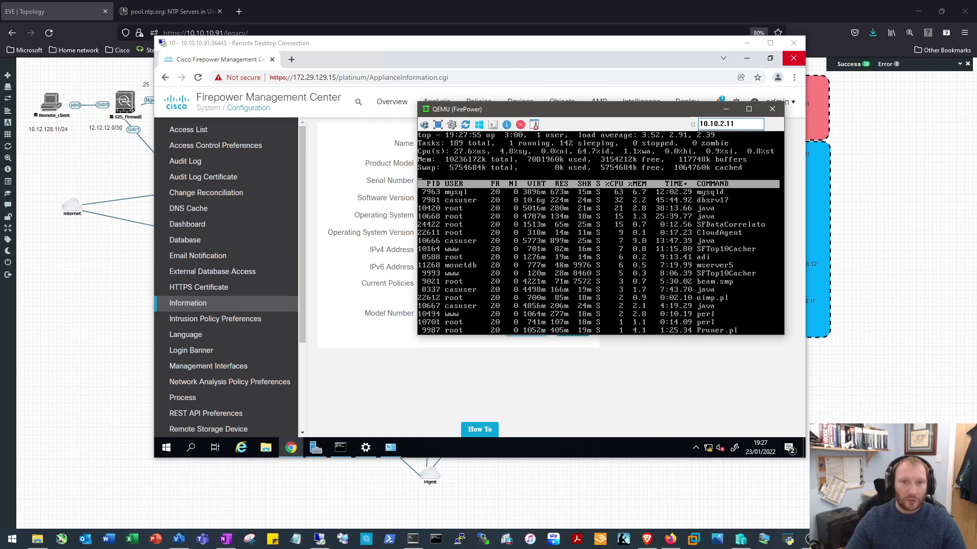
pyautogui.moveTo(571, 119); pyautogui.dragTo(451, 89)
# Minimize the console, check CPU and memory in Task Manager's Performance view, then close it
pyautogui.click(604, 79)
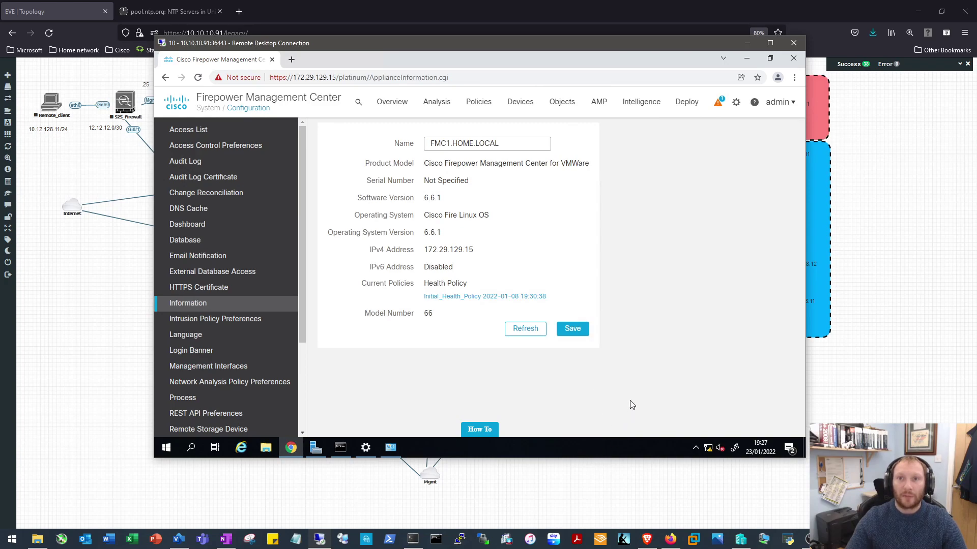
pyautogui.rightClick(590, 448)
pyautogui.press('Escape')
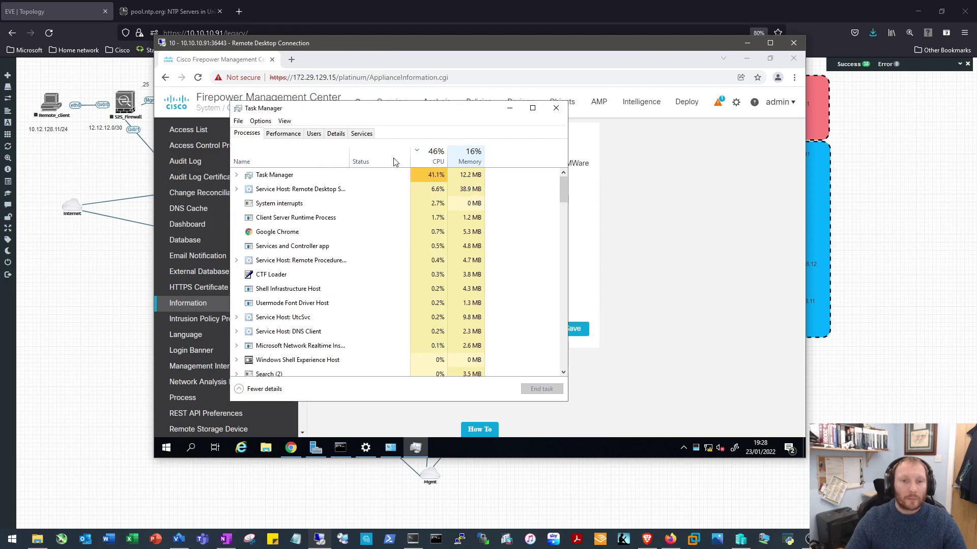
pyautogui.click(287, 134)
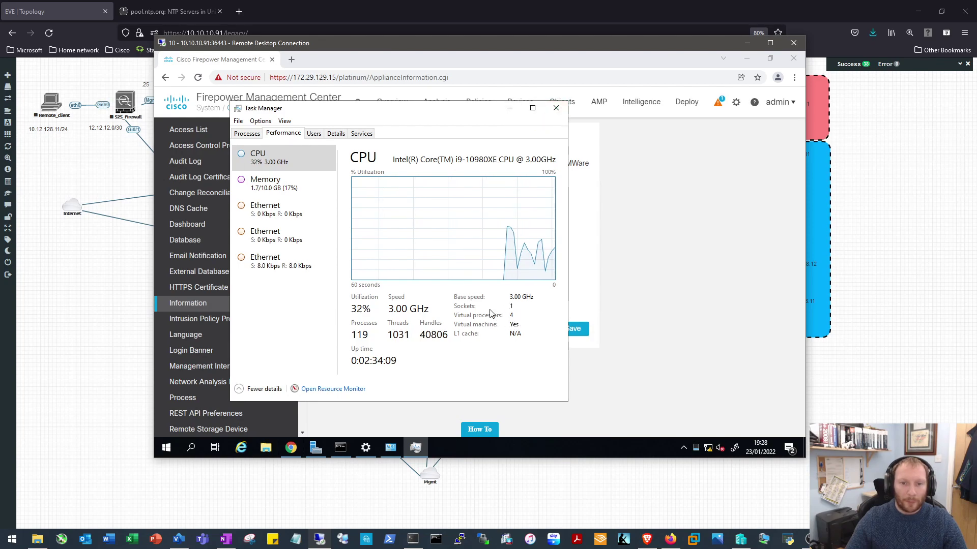
pyautogui.click(556, 108)
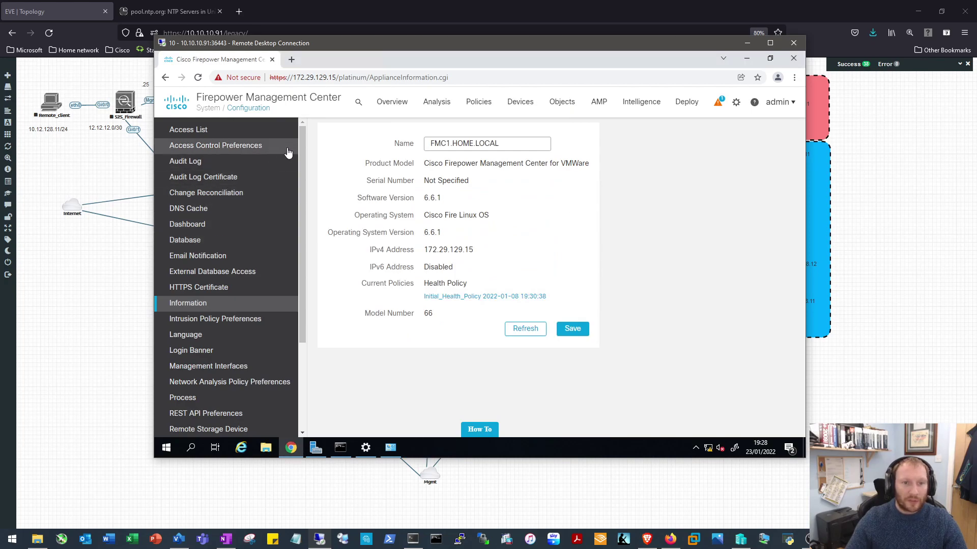
# Open the Time Synchronization settings showing the two sourcefire.pool.ntp.org servers
pyautogui.scroll(-1, 301, 152)
pyautogui.scroll(-3, 299, 168)
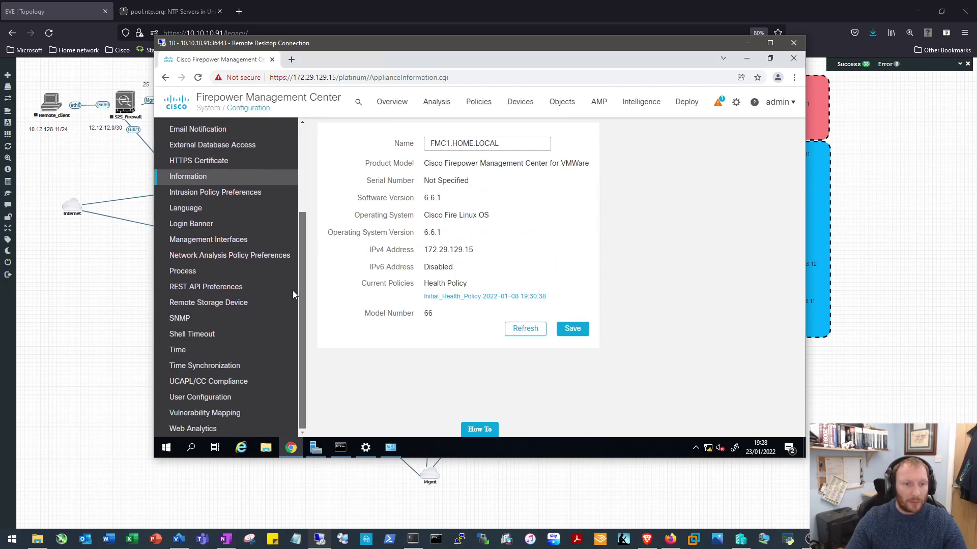
pyautogui.click(190, 367)
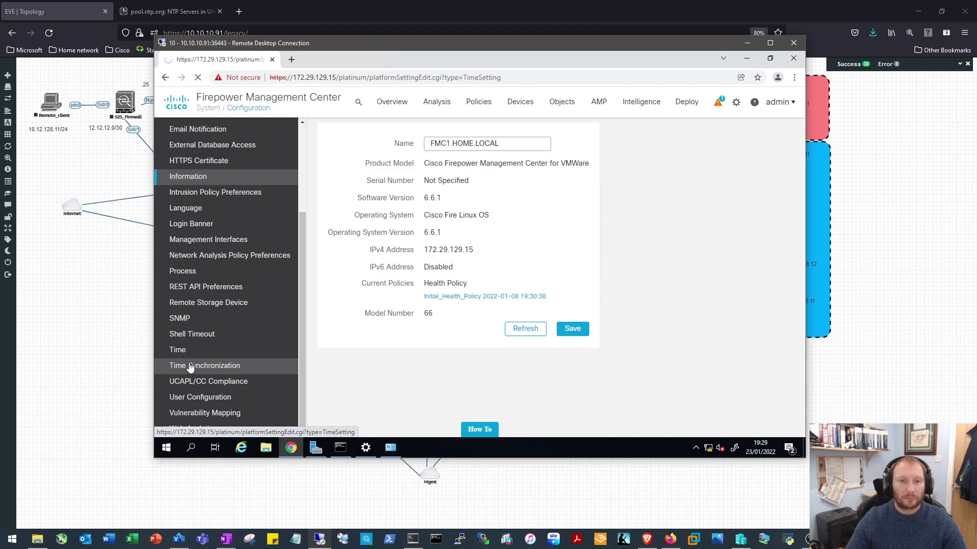
pyautogui.click(190, 367)
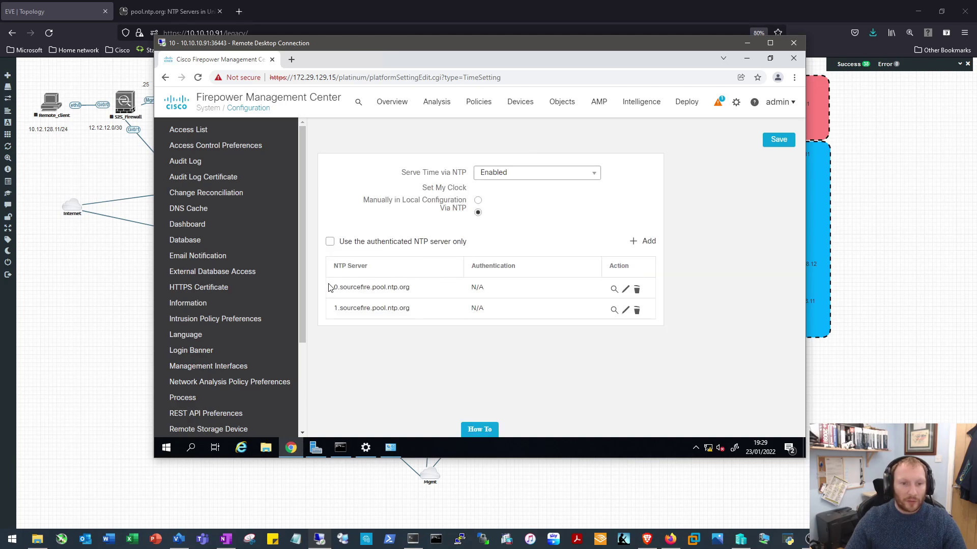
# Change the first NTP server to 0.uk.pool.ntp.org
pyautogui.click(625, 289)
pyautogui.moveTo(578, 234); pyautogui.dragTo(427, 234)
pyautogui.write('0.uk.pool.ntp.org')
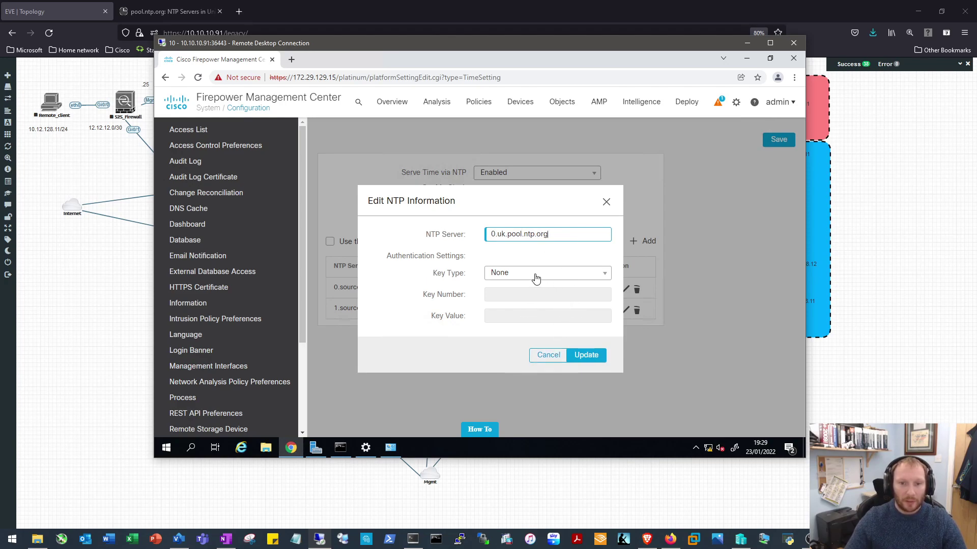
pyautogui.click(603, 353)
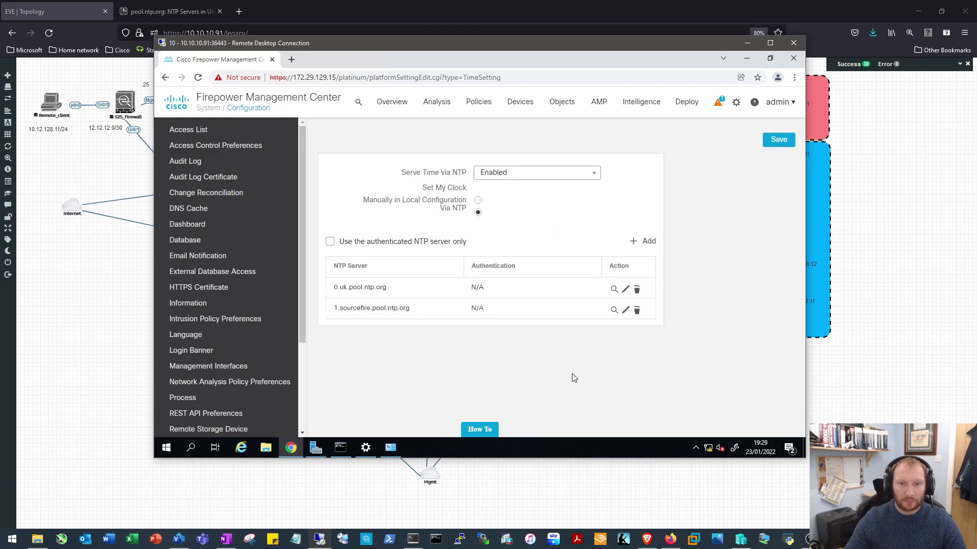
# Change the second NTP server to 1.uk.pool.ntp.org and save the time settings
pyautogui.click(625, 310)
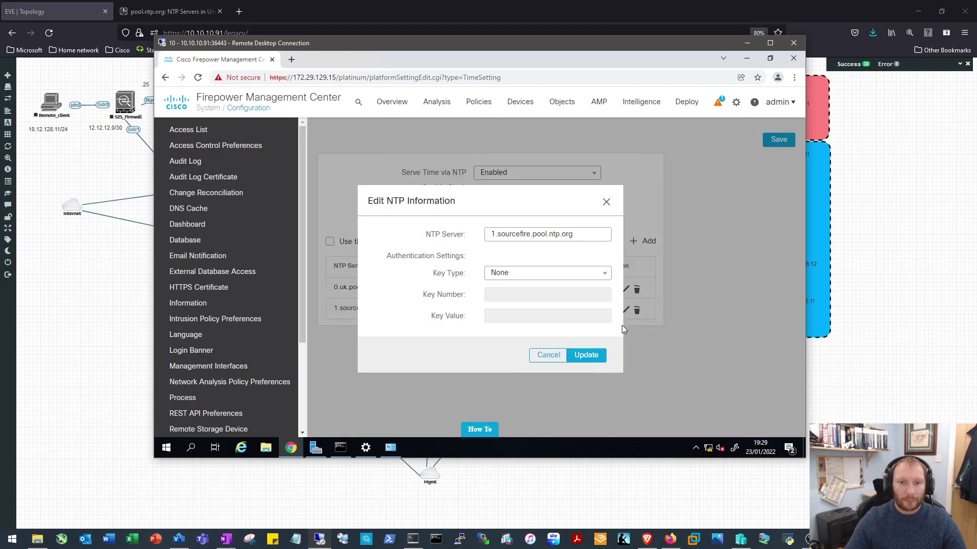
pyautogui.moveTo(585, 235); pyautogui.dragTo(428, 234)
pyautogui.write('0.uk.pool.ntp.org')
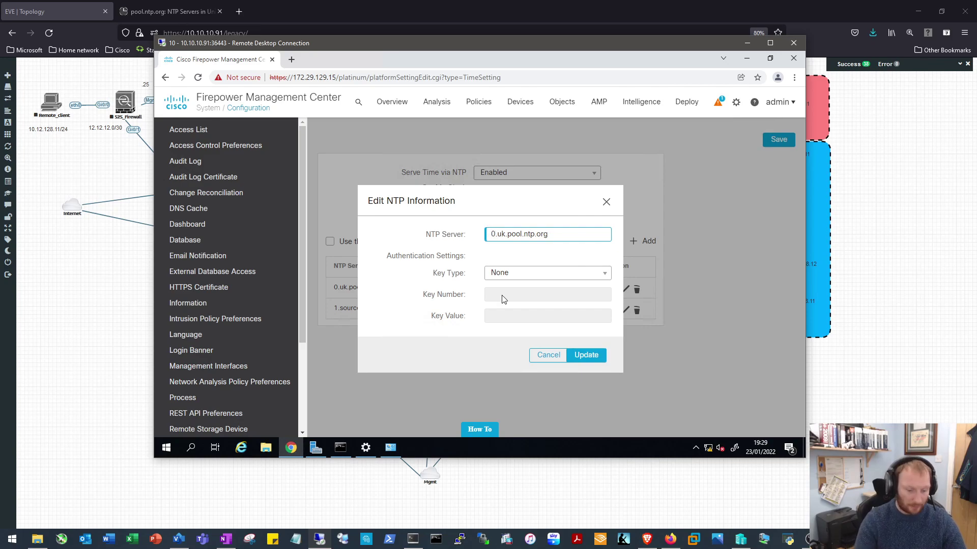
pyautogui.press('BackSpace')
pyautogui.write('1')
pyautogui.click(586, 355)
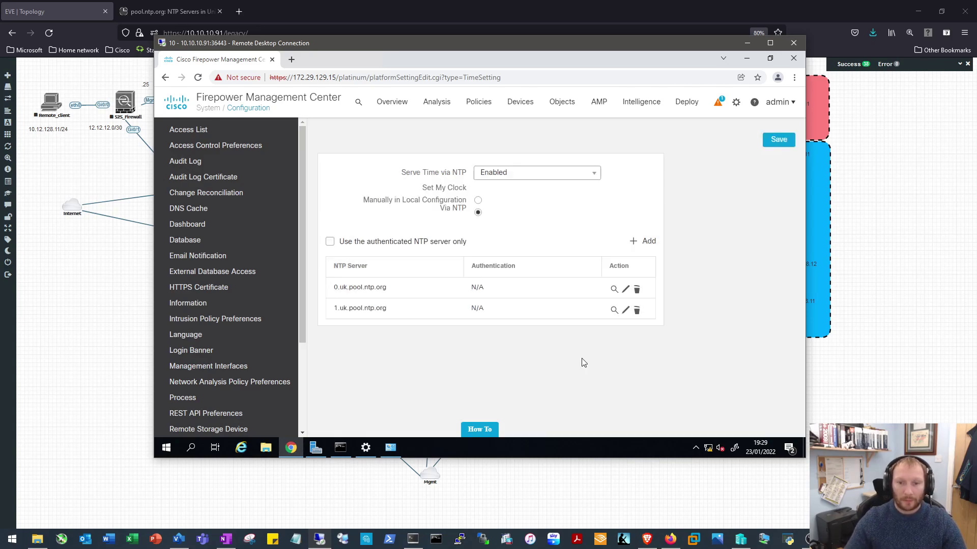
pyautogui.click(778, 141)
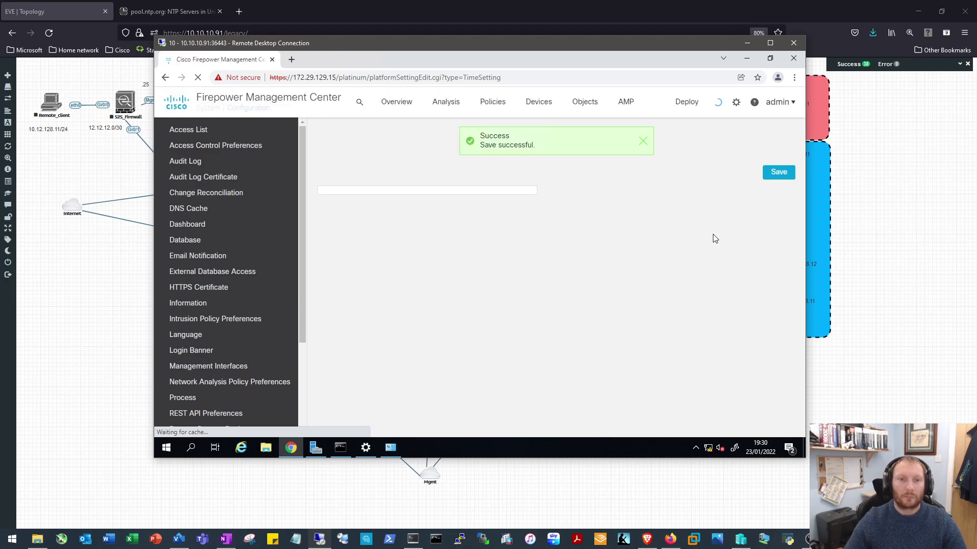
pyautogui.click(643, 141)
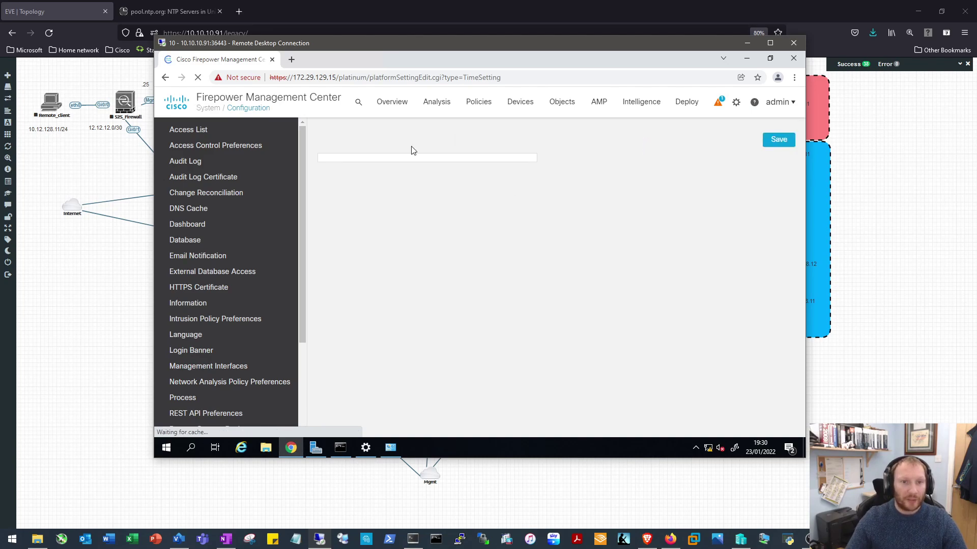
# Go to Devices > Device Management, enlarge the remote desktop window, and open the Add menu
pyautogui.click(525, 107)
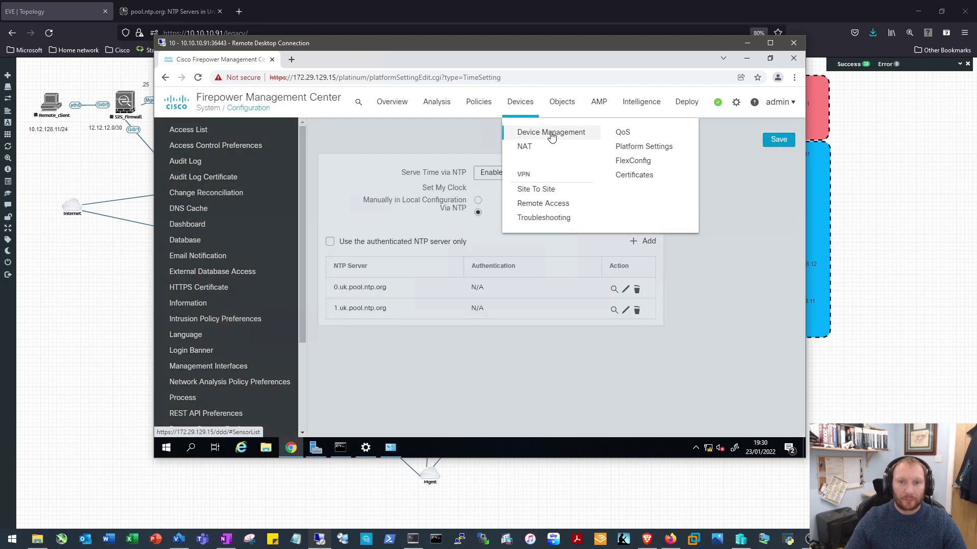
pyautogui.click(551, 132)
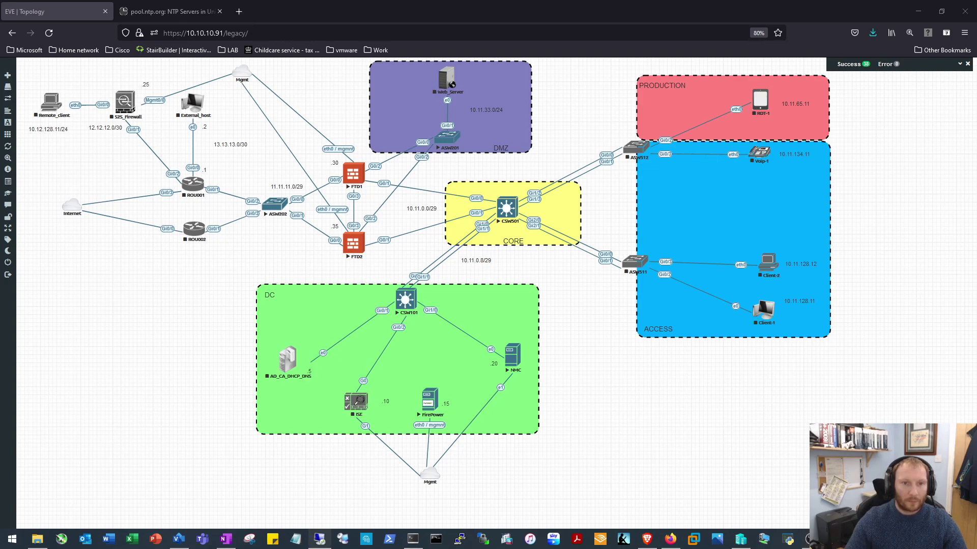
pyautogui.click(320, 540)
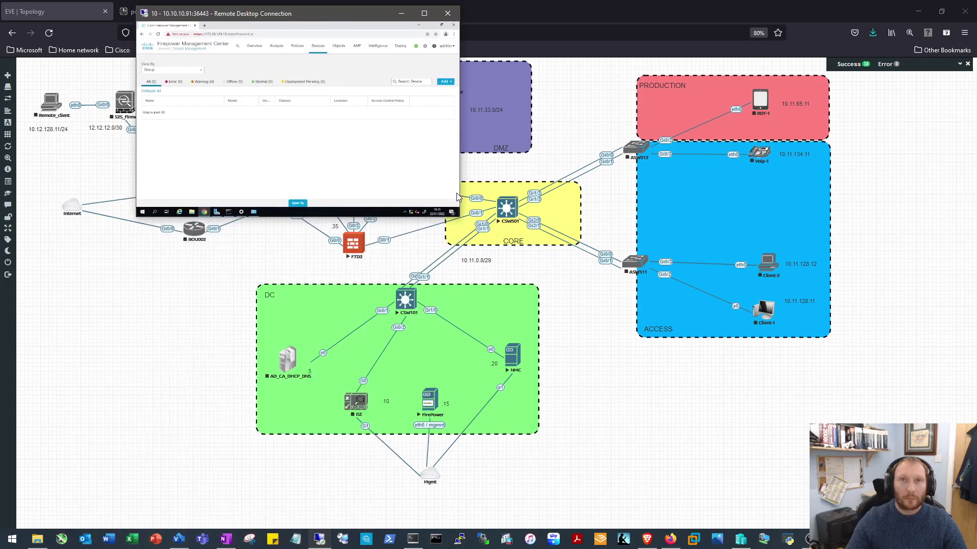
pyautogui.moveTo(459, 217); pyautogui.dragTo(787, 429)
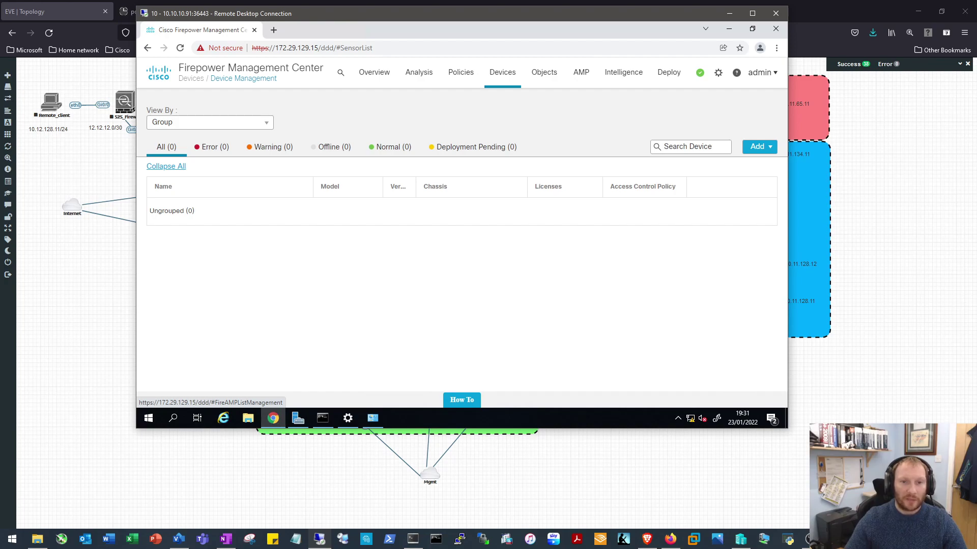
pyautogui.click(766, 147)
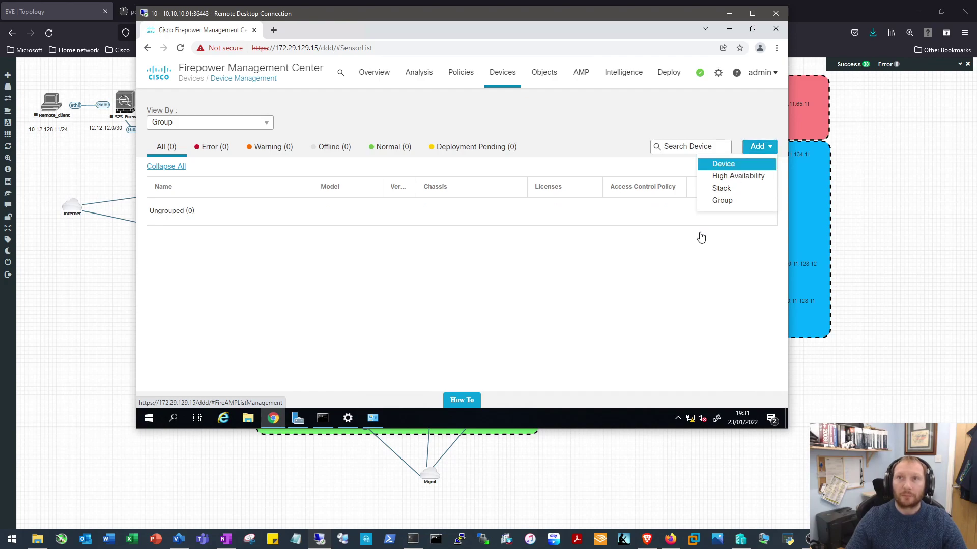
# Add a device with host 172.29.129.30, display name FTD1, and its registration key
pyautogui.press('Return')
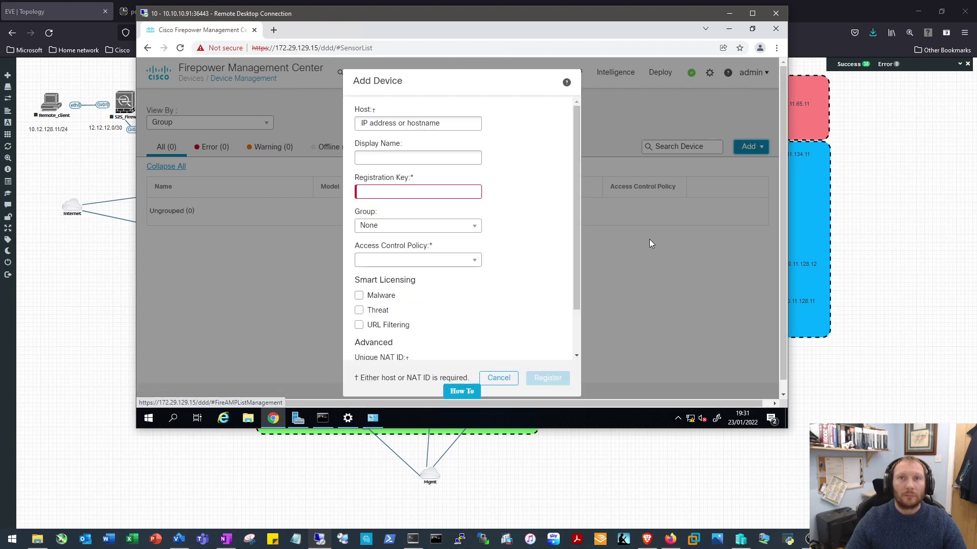
pyautogui.click(404, 123)
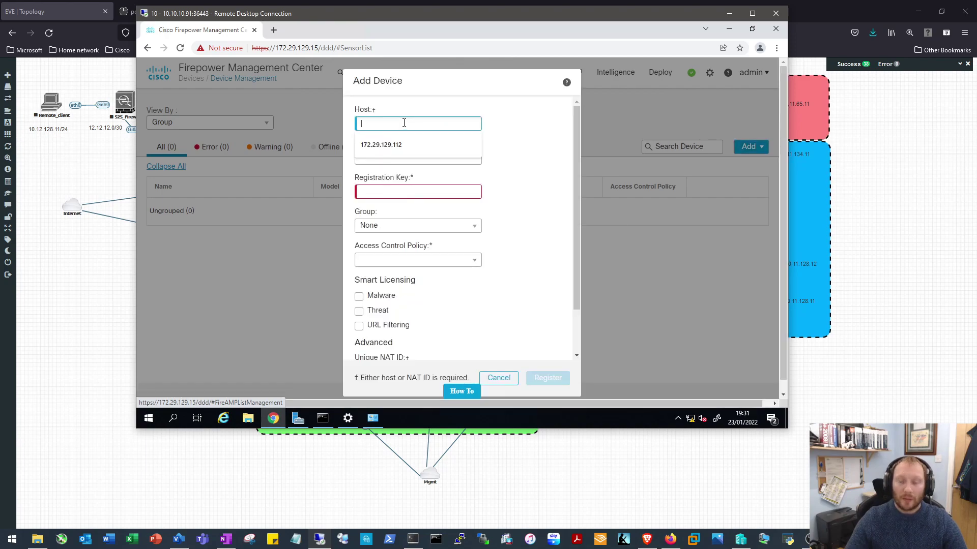
pyautogui.write('172.29.129.30')
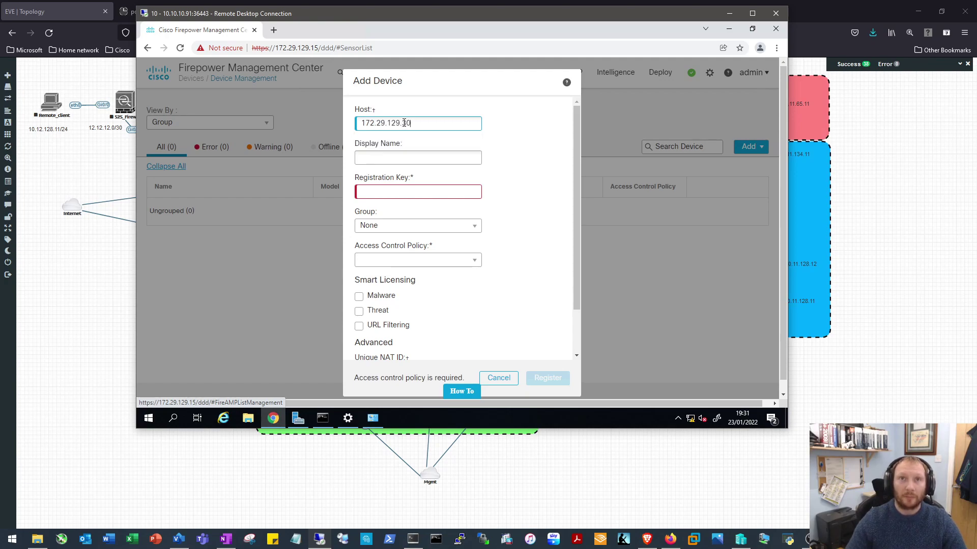
pyautogui.click(405, 157)
pyautogui.moveTo(441, 158); pyautogui.dragTo(289, 152)
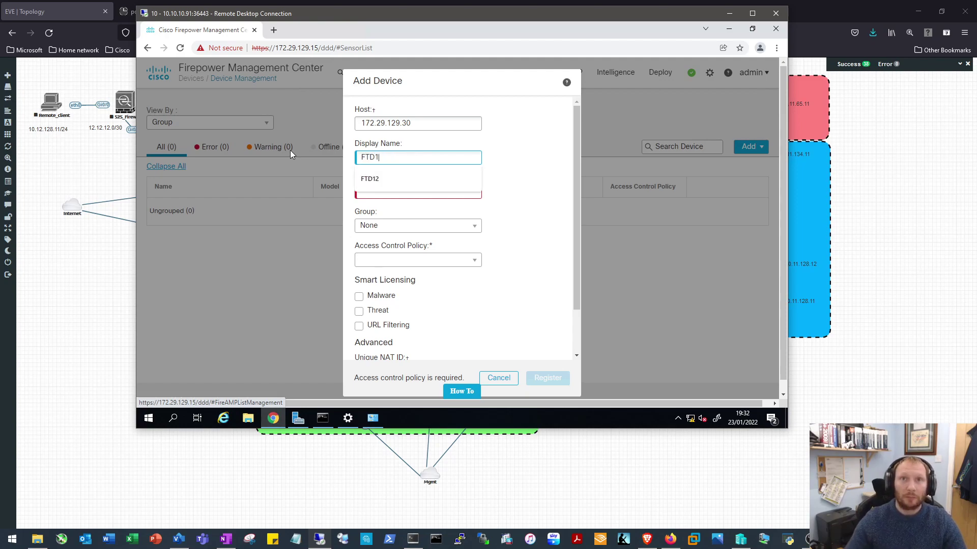
pyautogui.click(443, 192)
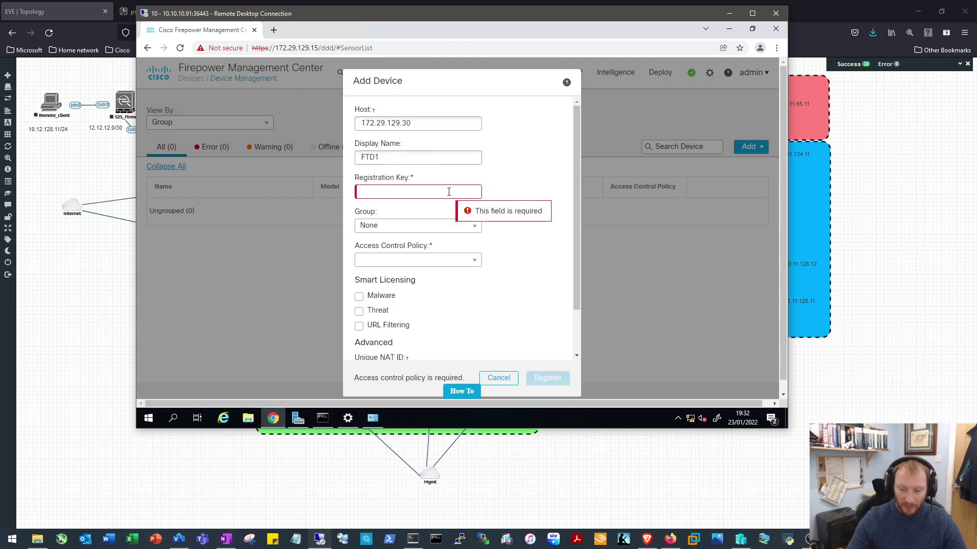
pyautogui.write('cisco')
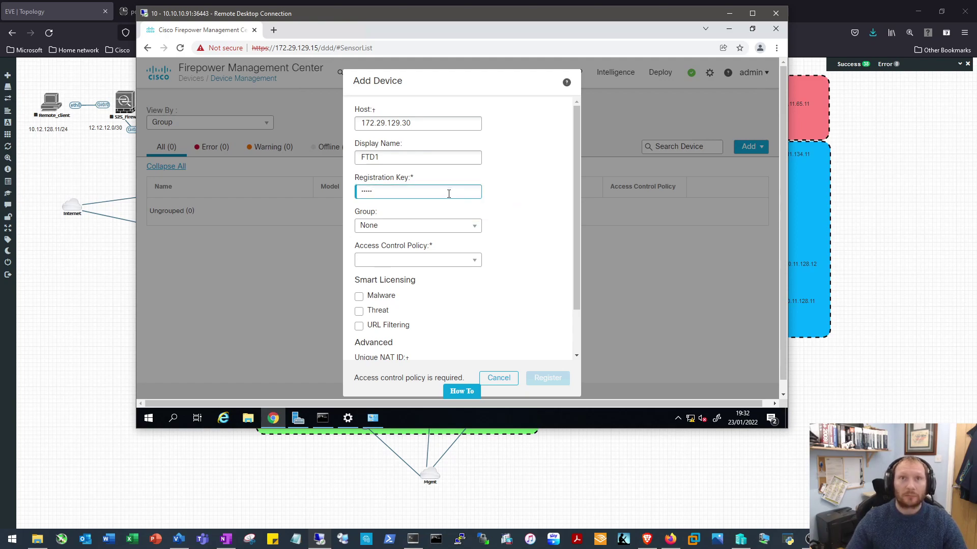
# Create access control policy HQ-HA with Network Discovery as default action for FTD1
pyautogui.click(474, 261)
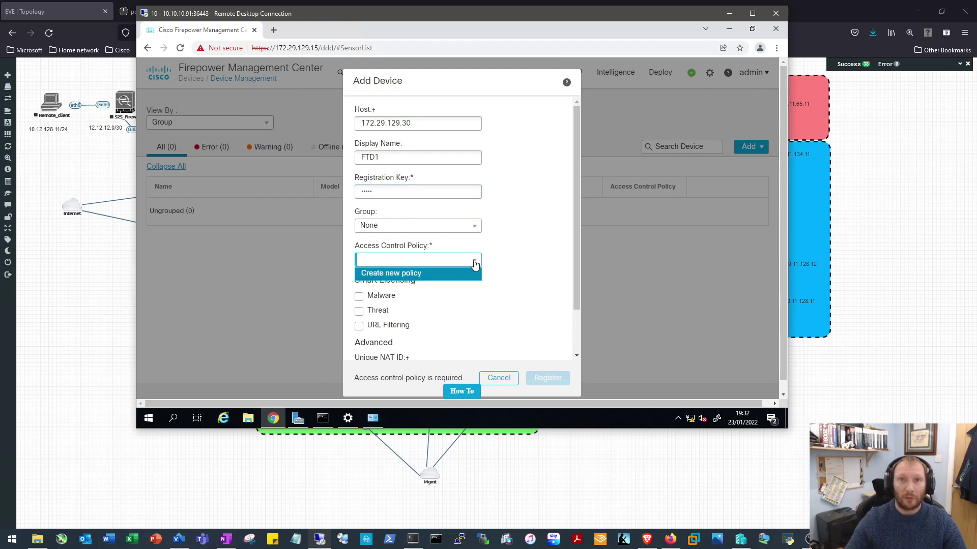
pyautogui.click(413, 275)
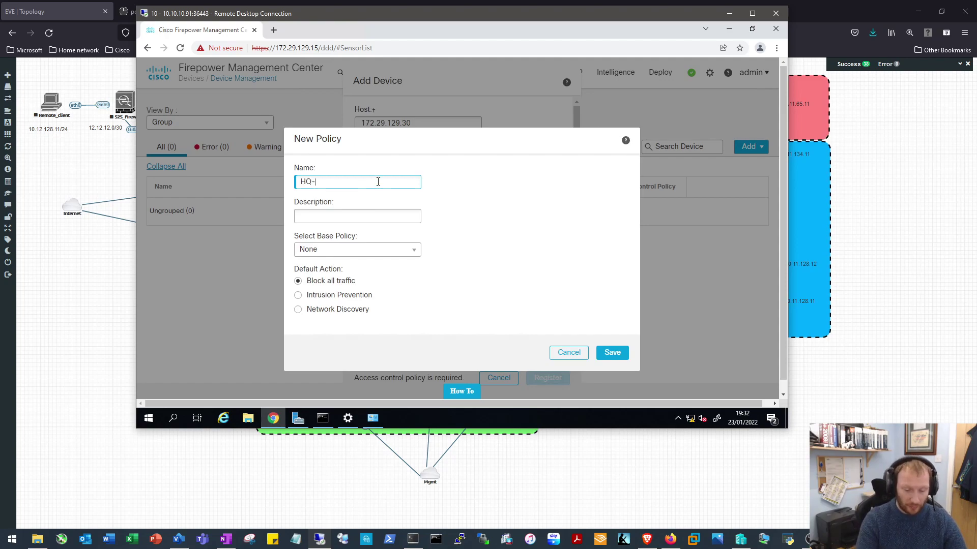
pyautogui.write('HA')
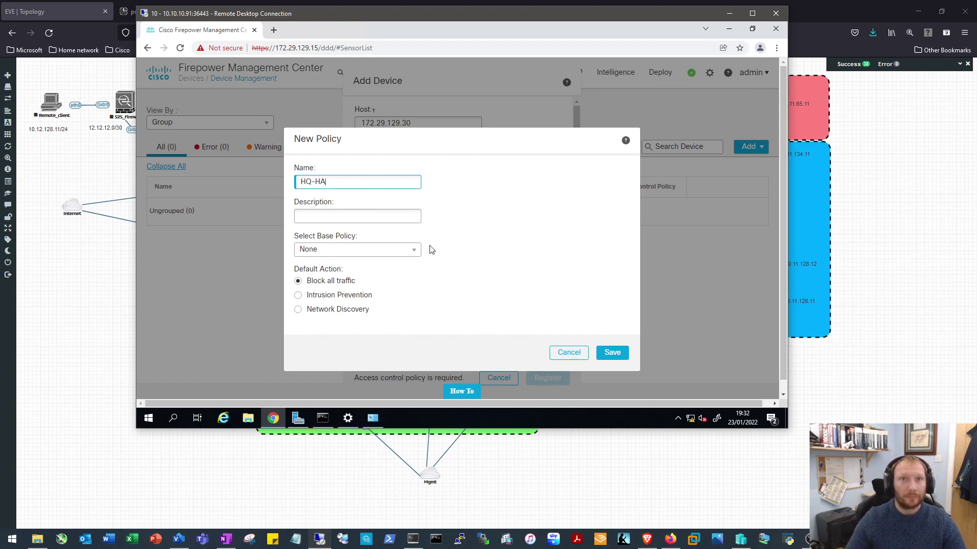
pyautogui.click(306, 310)
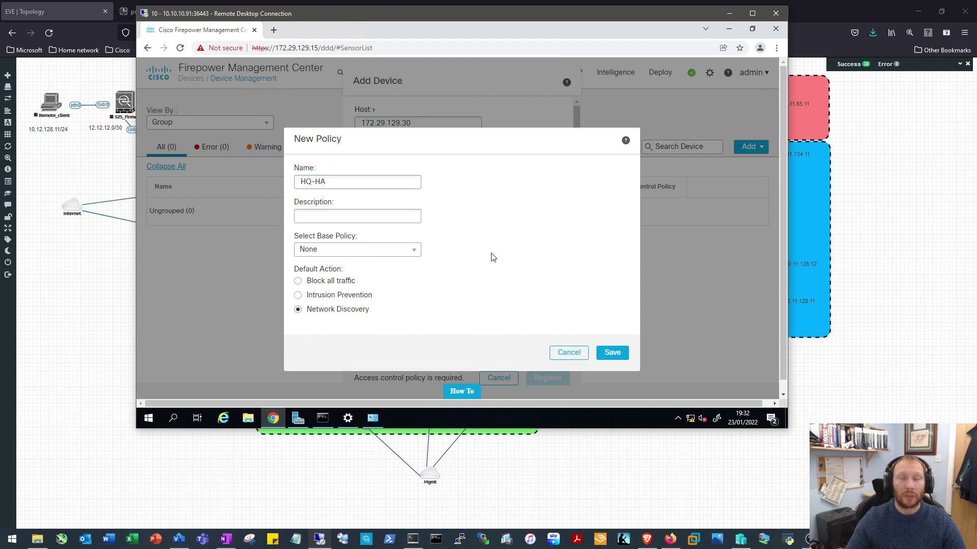
pyautogui.click(613, 353)
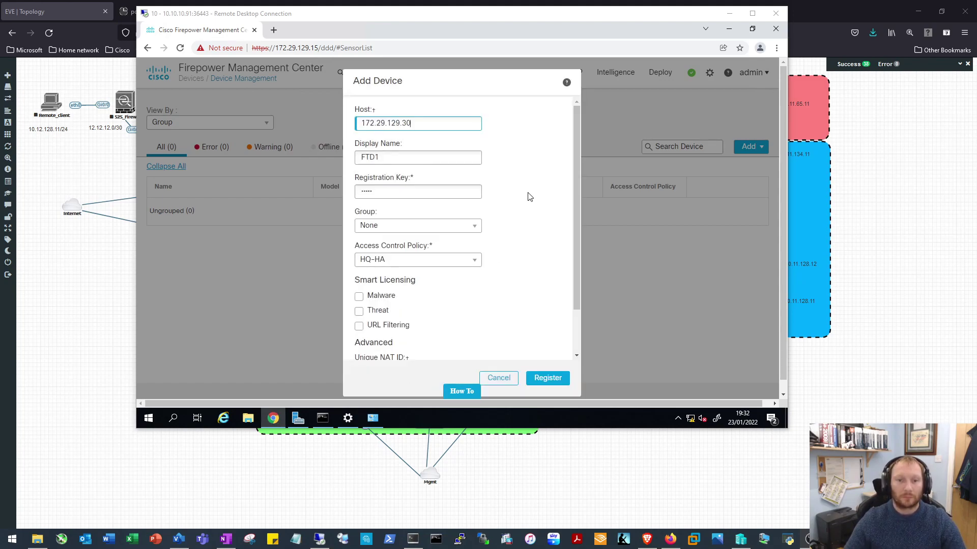
# Enable Malware, Threat and URL Filtering licences and register FTD1
pyautogui.click(359, 296)
pyautogui.click(359, 311)
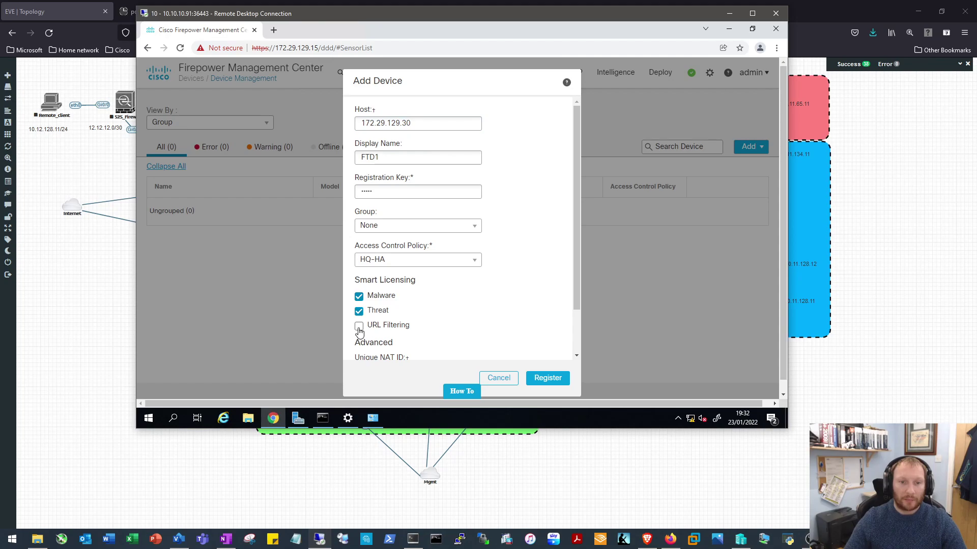
pyautogui.click(359, 326)
pyautogui.scroll(-2, 565, 257)
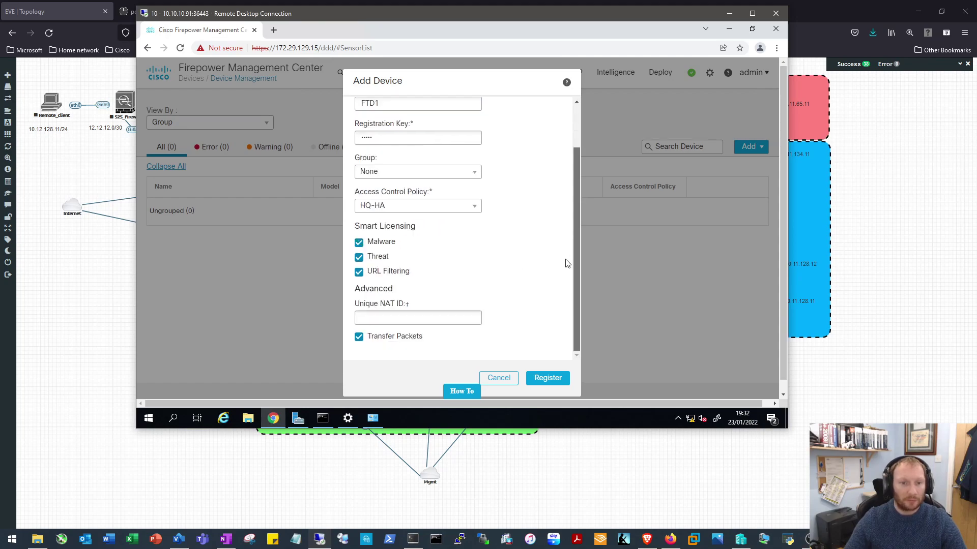
pyautogui.click(545, 378)
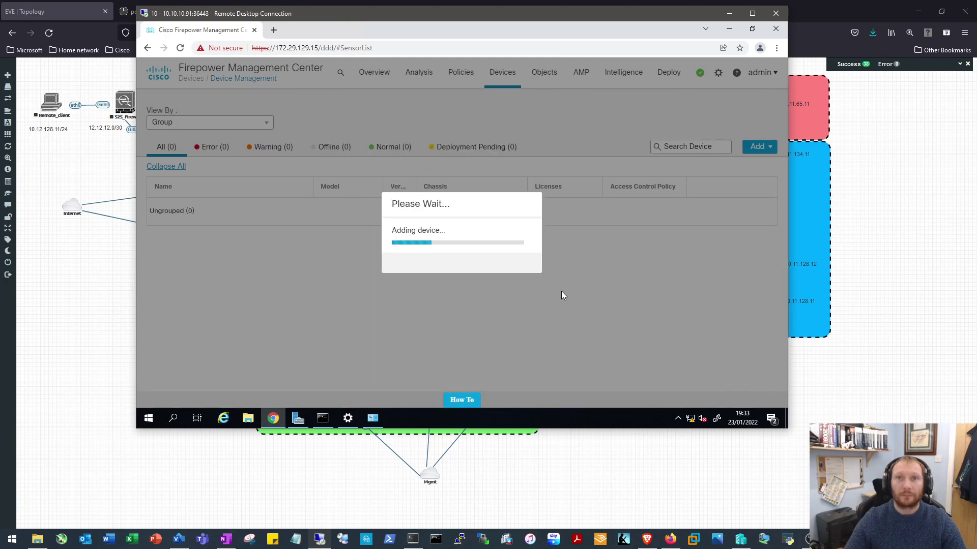
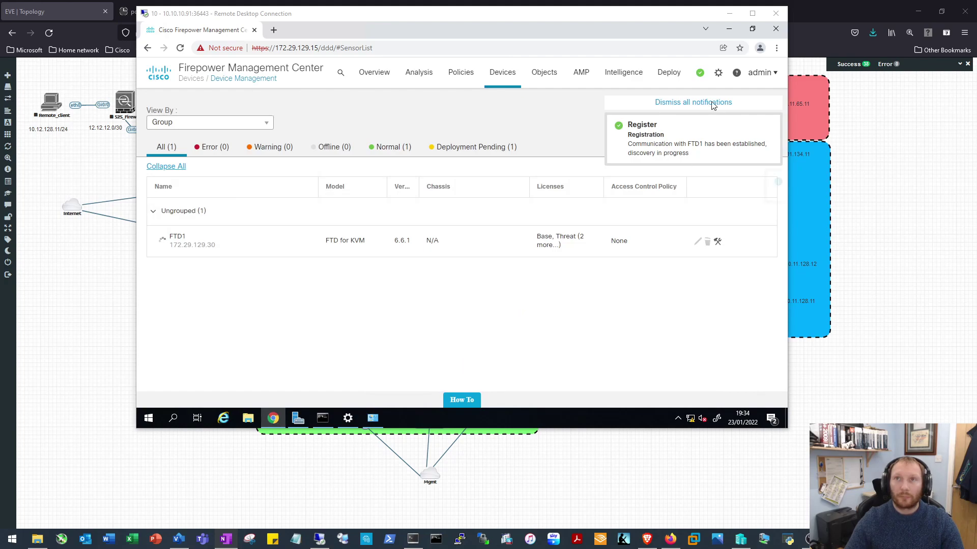
# Dismiss all notifications and open Add > Device for a second device
pyautogui.click(668, 105)
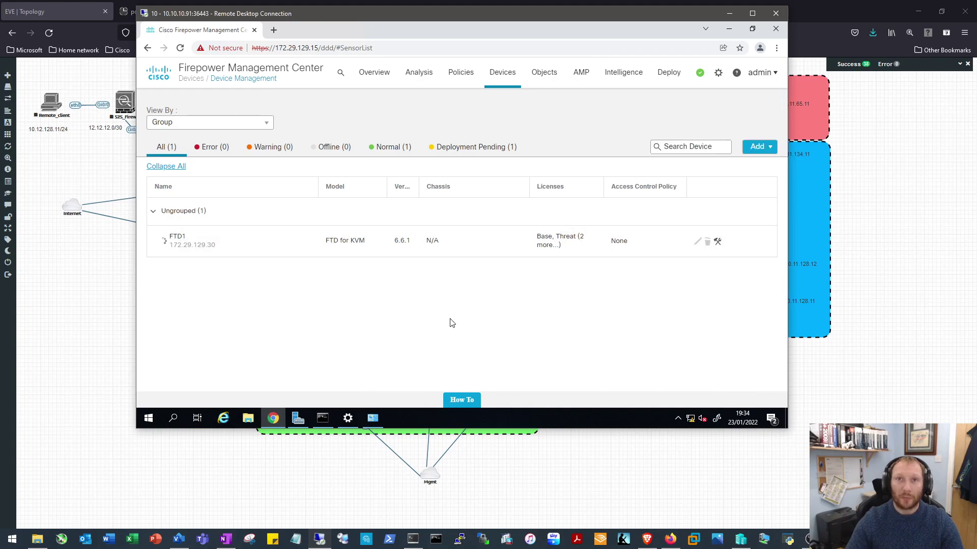
pyautogui.click(764, 149)
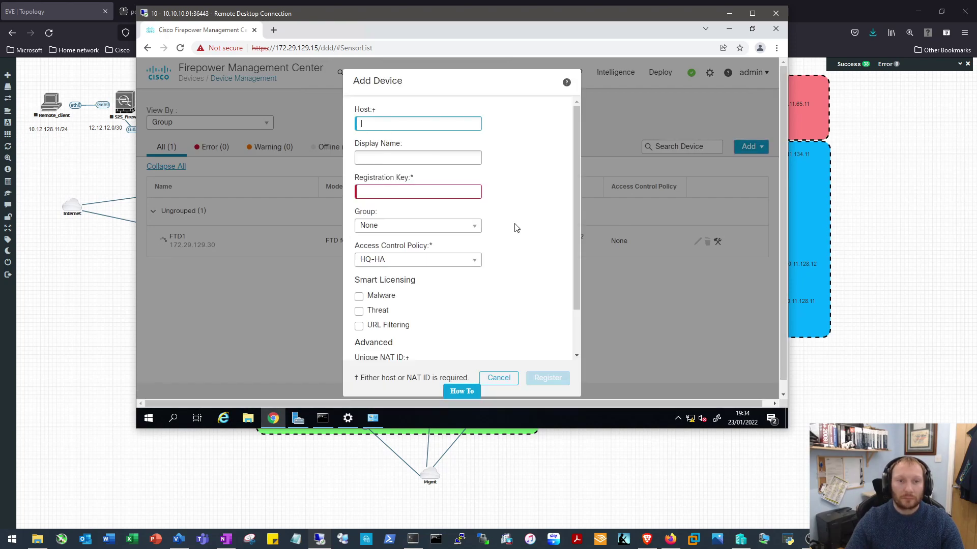
# Enter host 172.29.129.35, display name FTD2 and the registration key
pyautogui.click(440, 121)
pyautogui.write('1')
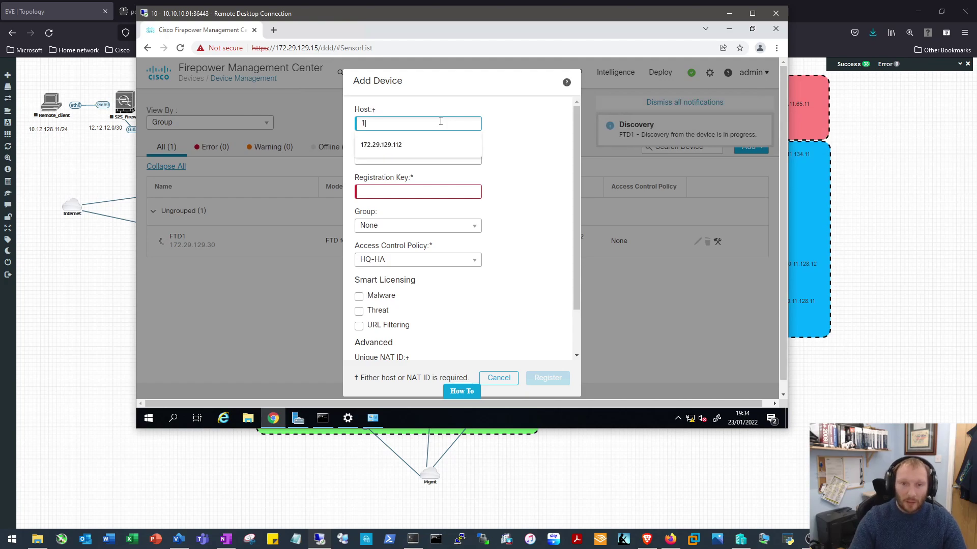
pyautogui.write('72.23.')
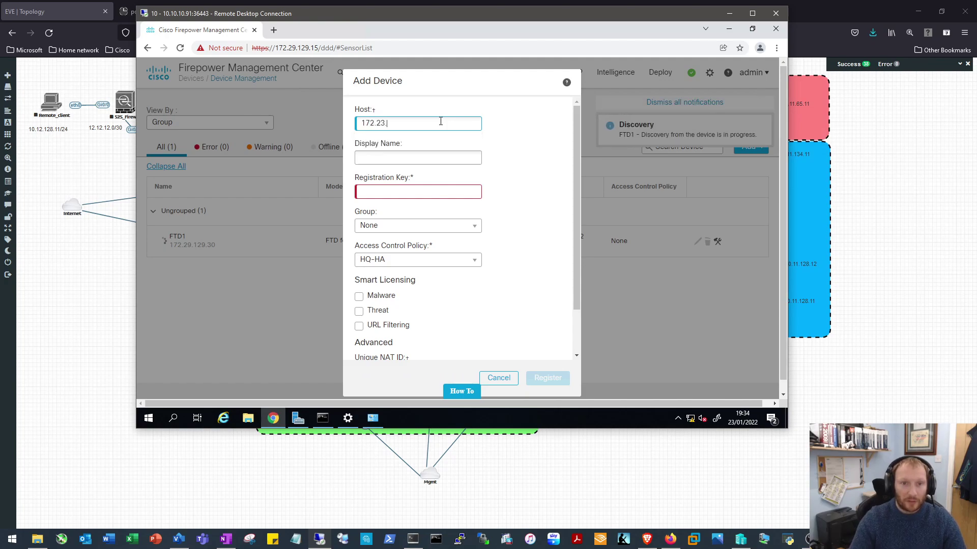
pyautogui.press('BackSpace')
pyautogui.write('9.129.35')
pyautogui.press('Tab')
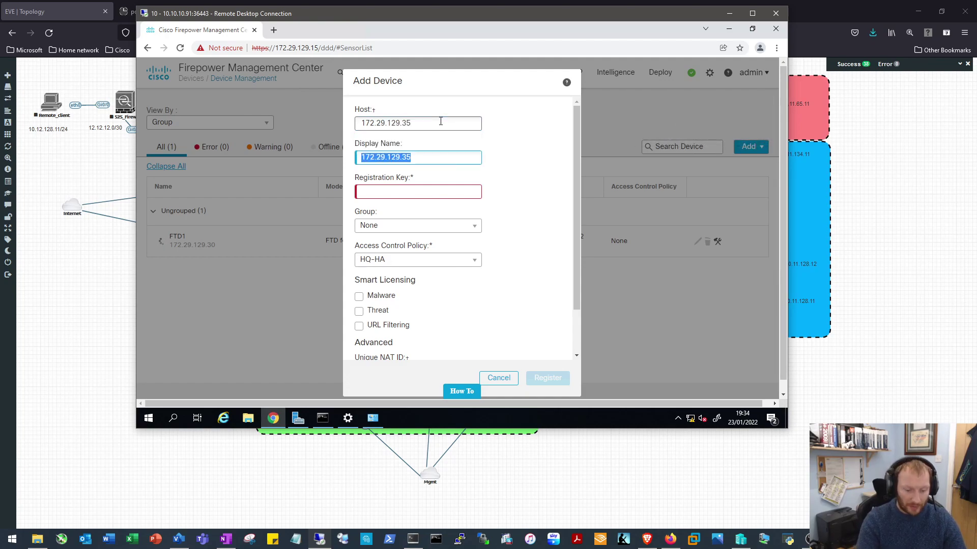
pyautogui.write('ftd')
pyautogui.press('BackSpace')
pyautogui.press('BackSpace')
pyautogui.press('BackSpace')
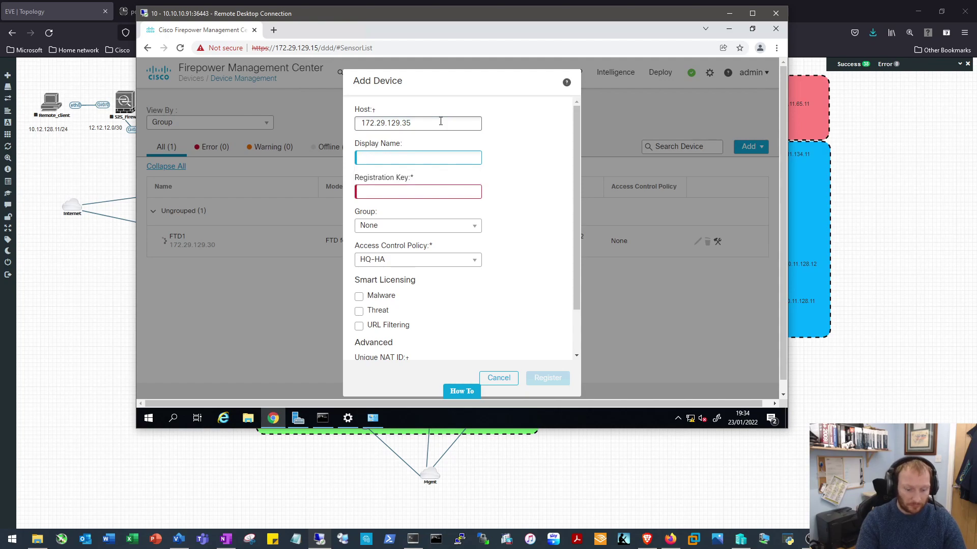
pyautogui.write('FTD2')
pyautogui.press('Tab')
pyautogui.write('cisco')
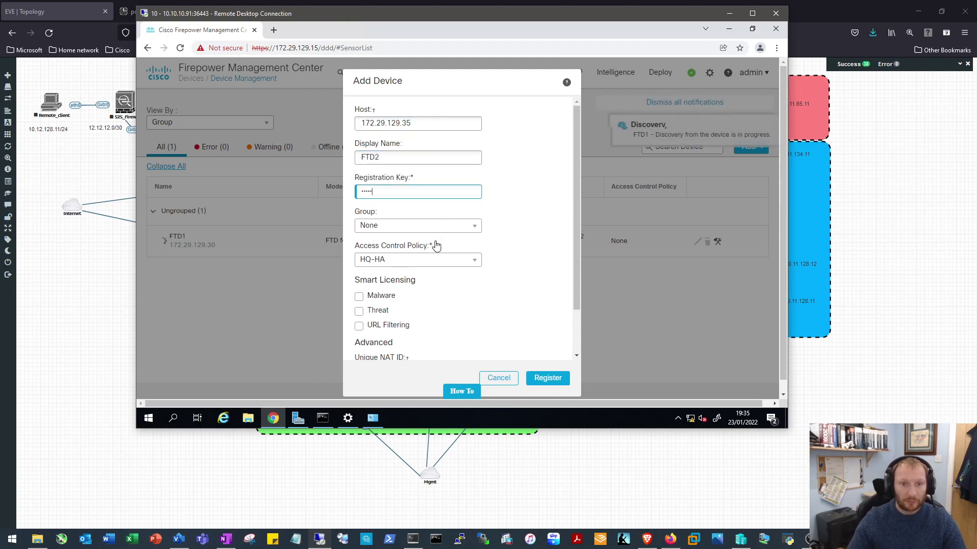
# Enable Malware, Threat and URL Filtering licences and register FTD2
pyautogui.moveTo(577, 217); pyautogui.dragTo(569, 315)
pyautogui.click(359, 242)
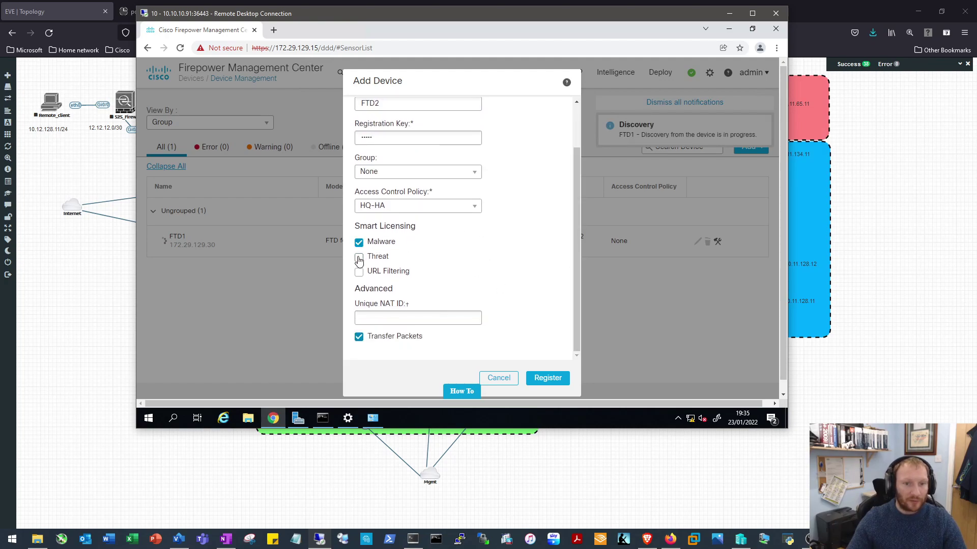
pyautogui.click(359, 273)
pyautogui.click(358, 275)
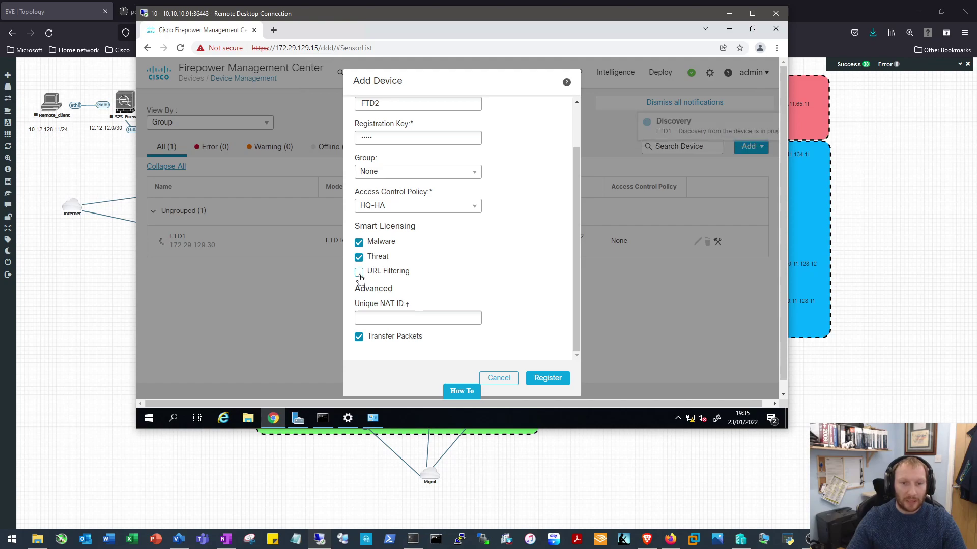
pyautogui.click(547, 377)
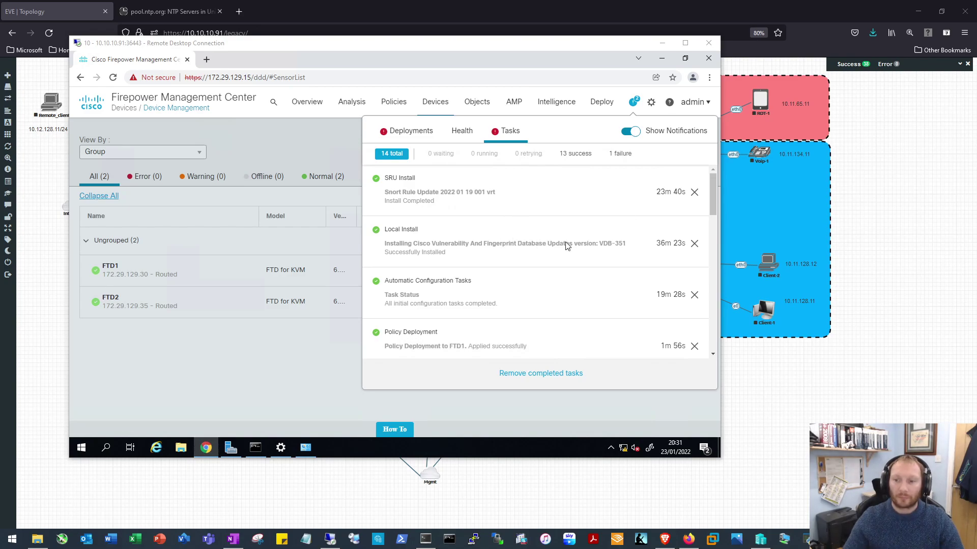
# Review the device list, the pre-deployment error message and the background task list
pyautogui.click(226, 375)
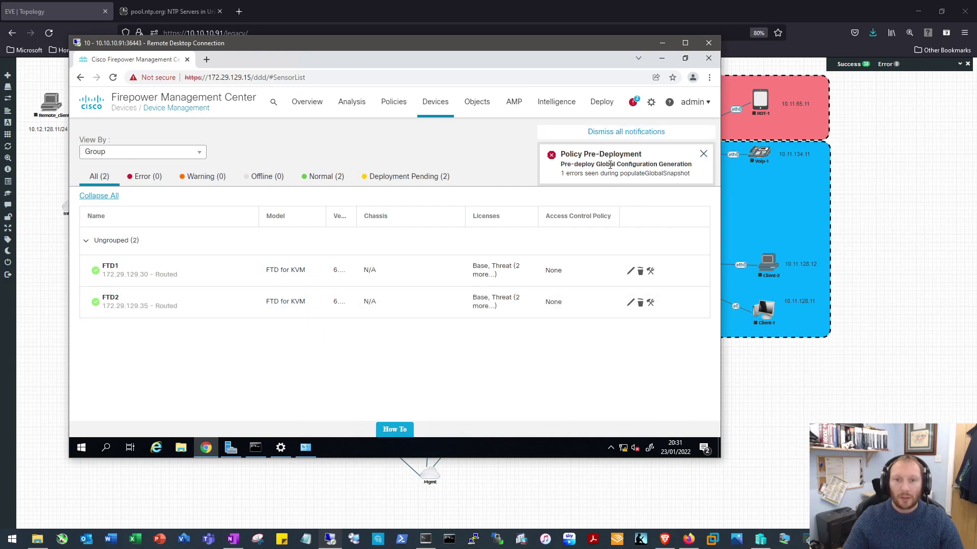
pyautogui.moveTo(561, 164); pyautogui.dragTo(698, 169)
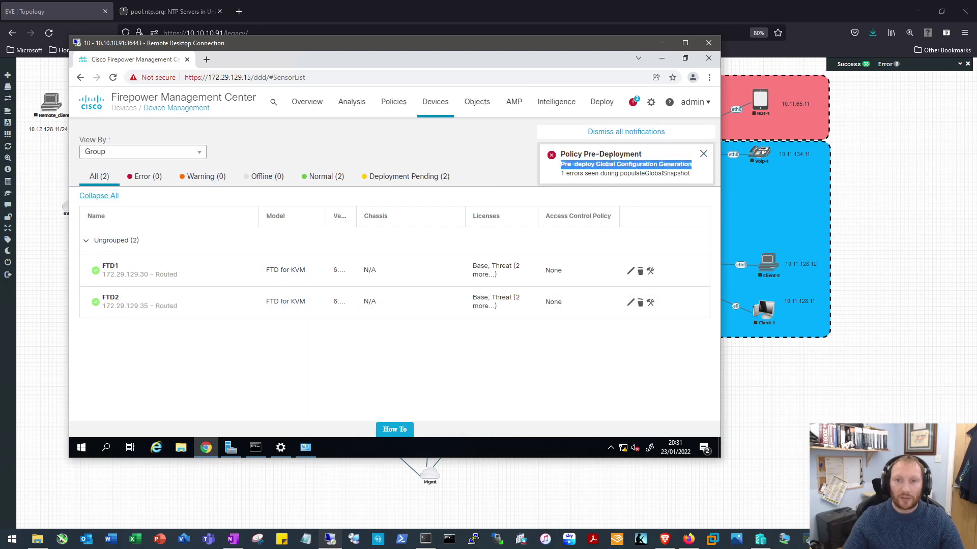
pyautogui.click(633, 102)
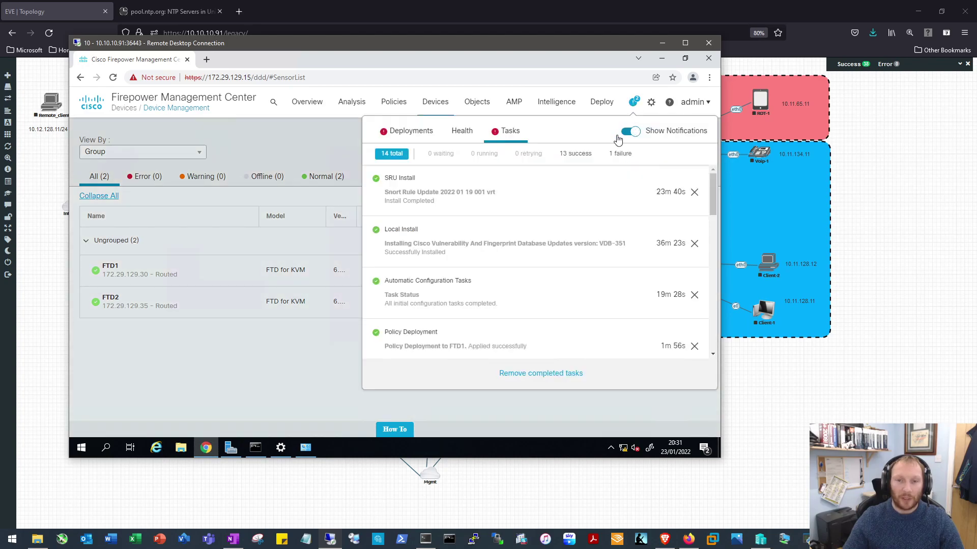
pyautogui.moveTo(711, 196); pyautogui.dragTo(711, 273)
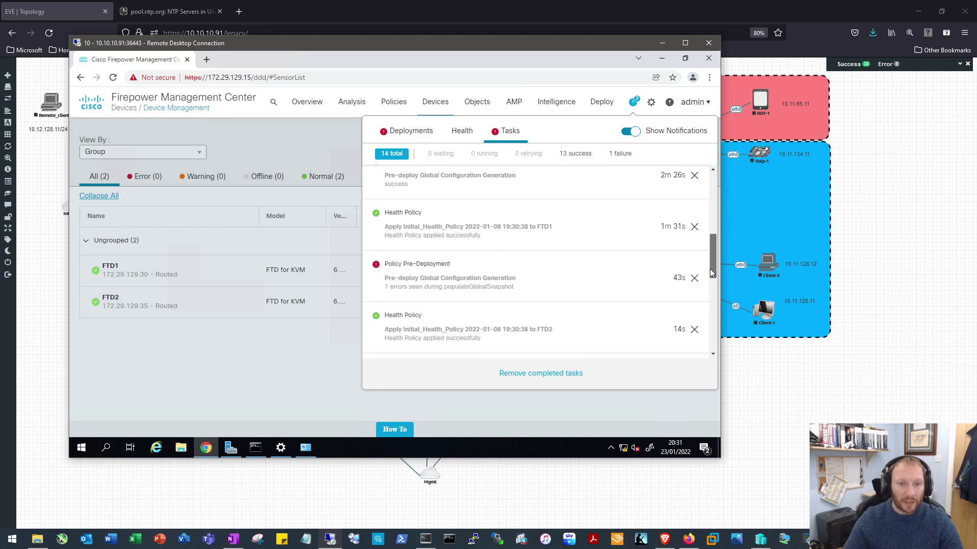
pyautogui.moveTo(712, 273); pyautogui.dragTo(436, 270)
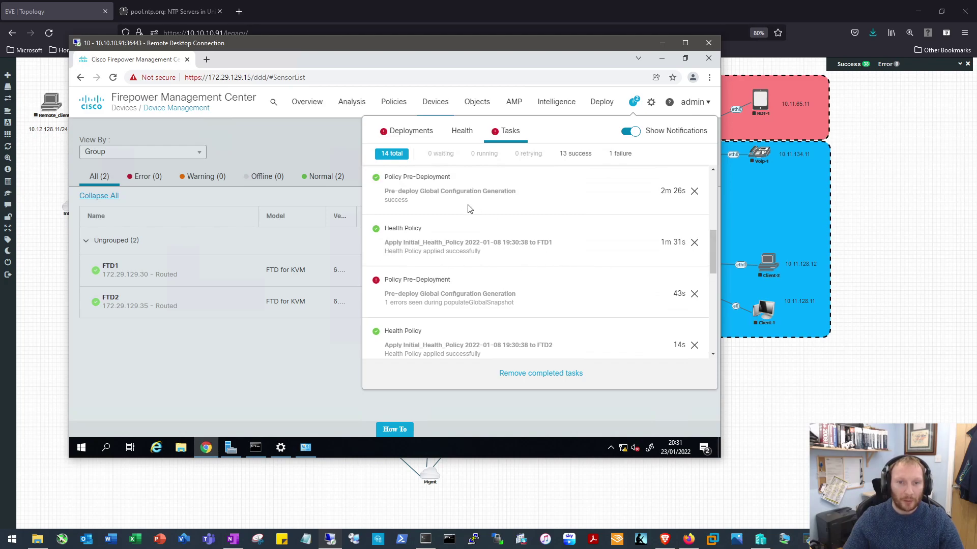
pyautogui.moveTo(386, 179); pyautogui.dragTo(492, 184)
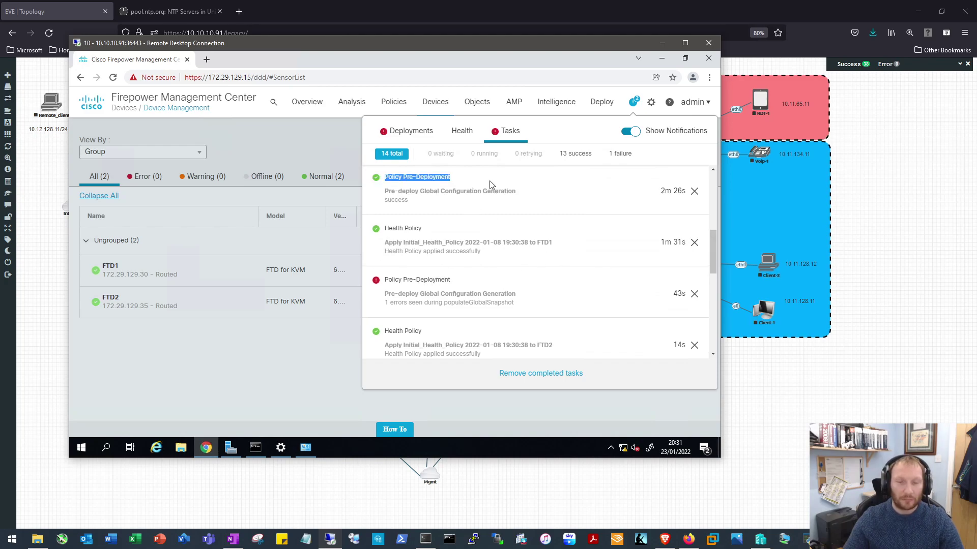
pyautogui.click(636, 105)
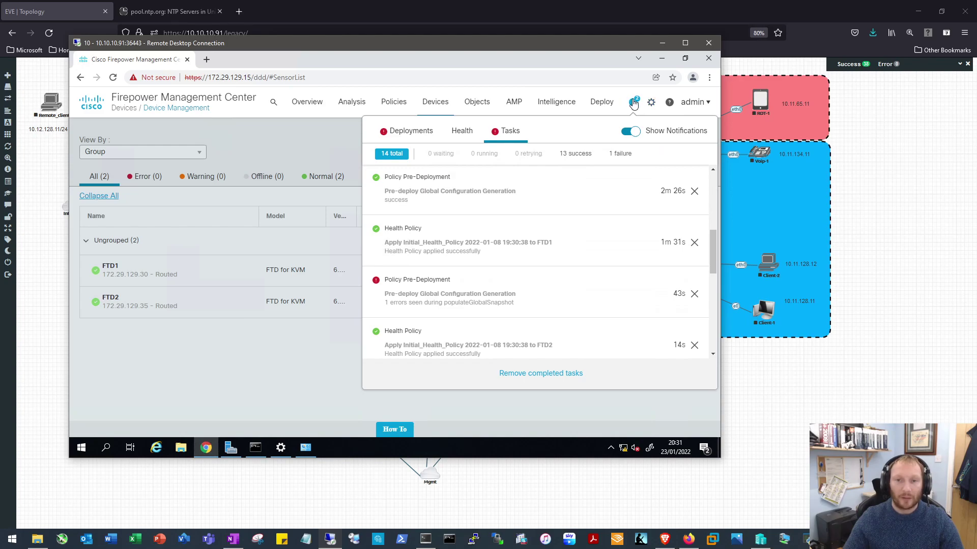
# Remove the completed tasks and dismiss the Policy Pre-Deployment error notification
pyautogui.click(634, 104)
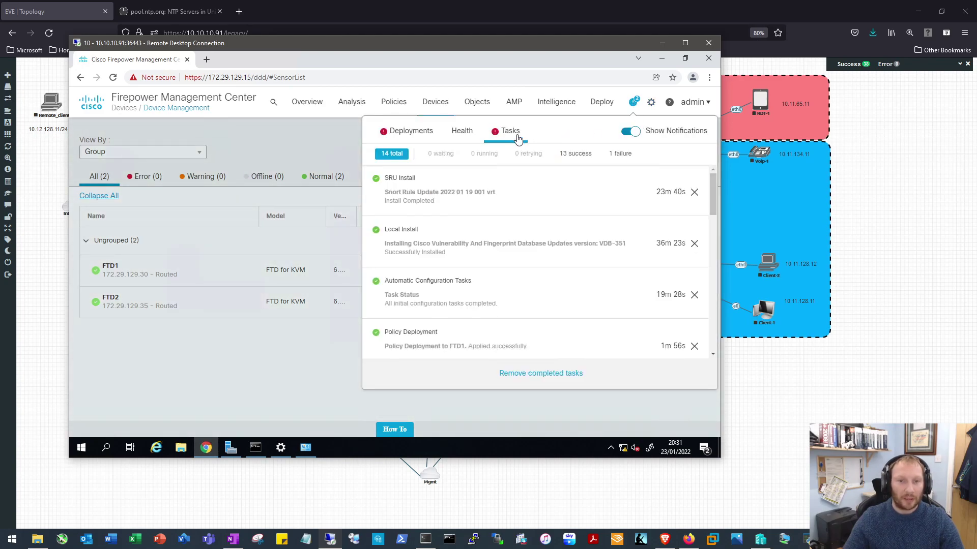
pyautogui.click(533, 374)
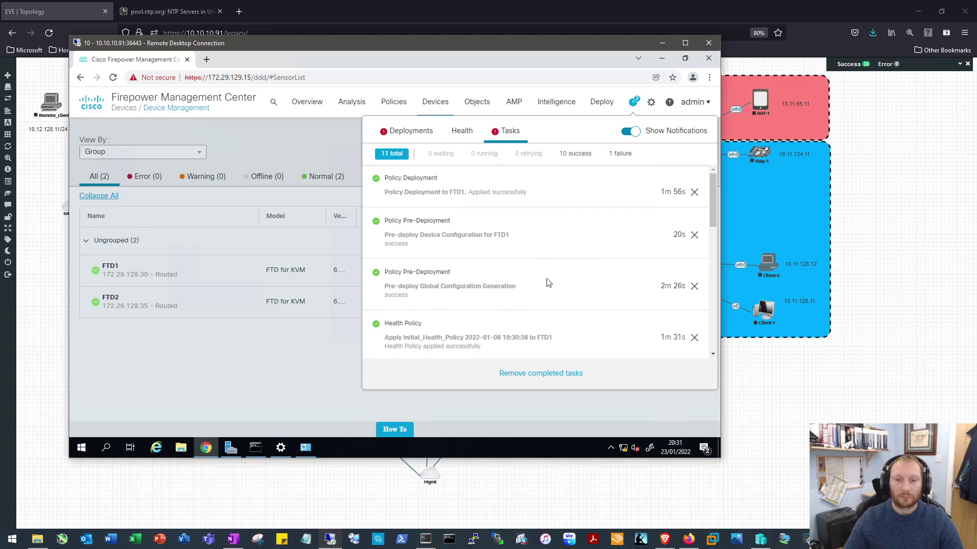
pyautogui.click(551, 375)
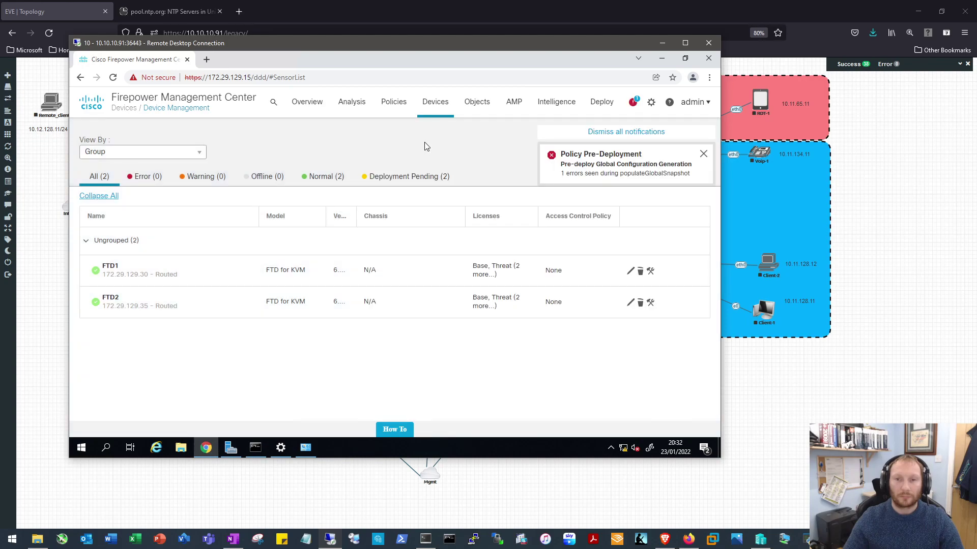
pyautogui.click(704, 154)
pyautogui.click(634, 106)
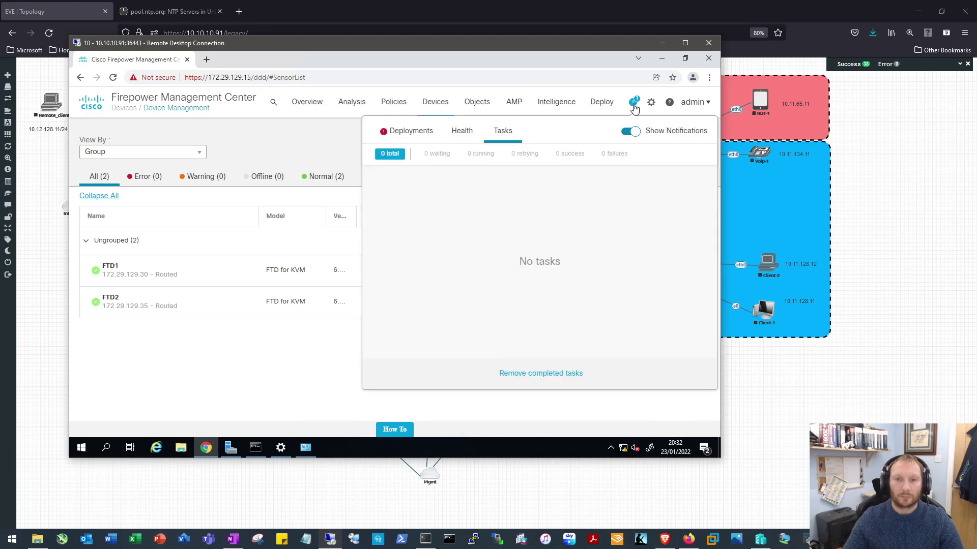
pyautogui.click(632, 105)
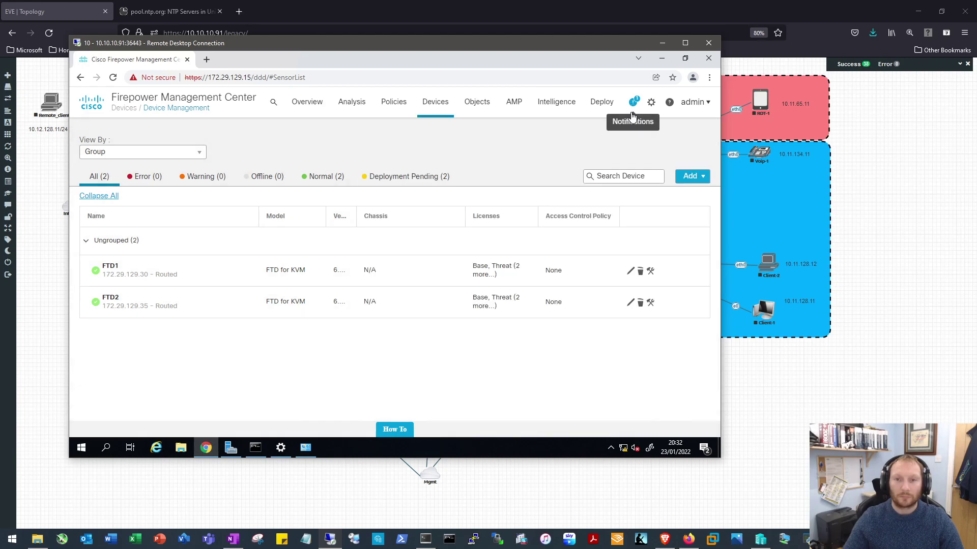
pyautogui.click(633, 105)
# Check each device's deployment results, including the FTD2 deployment failure message
pyautogui.click(399, 134)
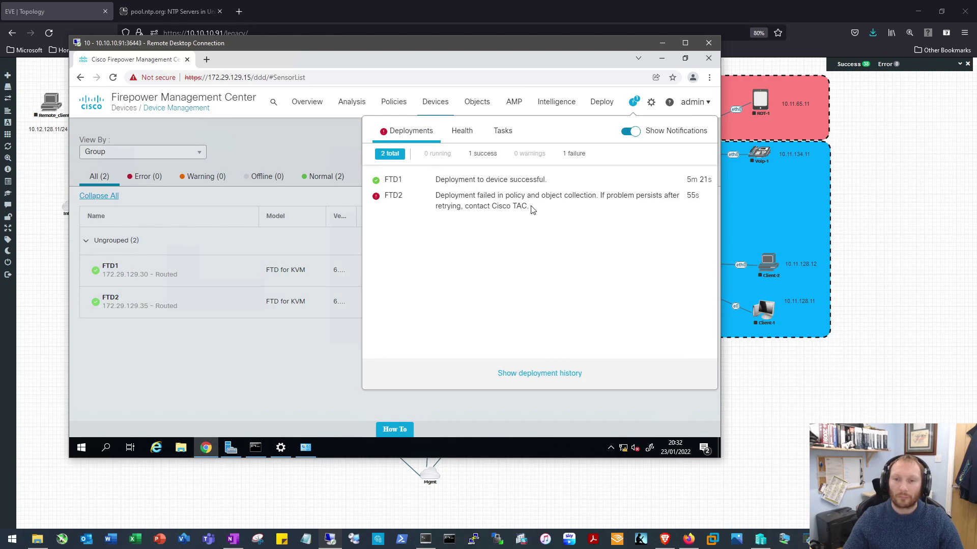
pyautogui.moveTo(530, 210); pyautogui.dragTo(421, 196)
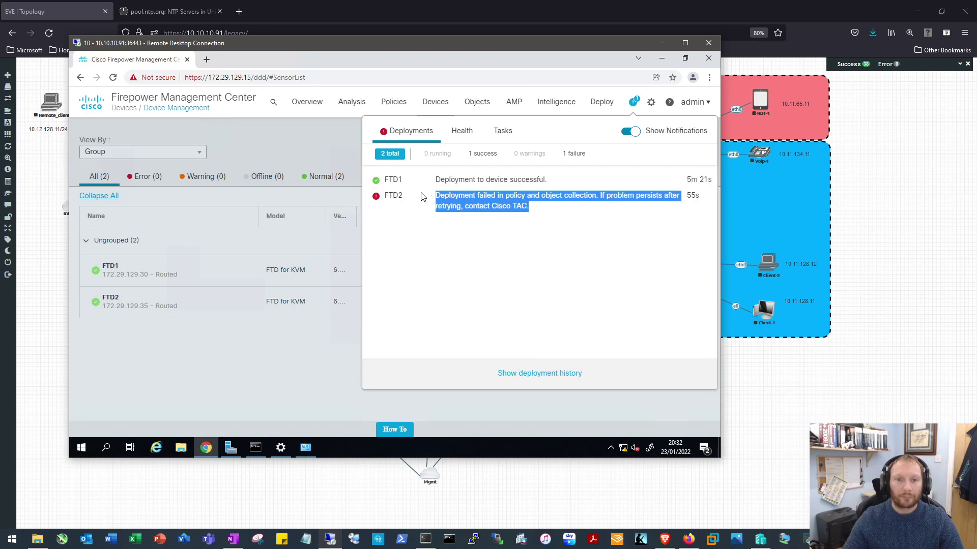
pyautogui.click(568, 253)
# Open Deploy > Deployment and select both FTD1 and FTD2 with select-all
pyautogui.moveTo(602, 103)
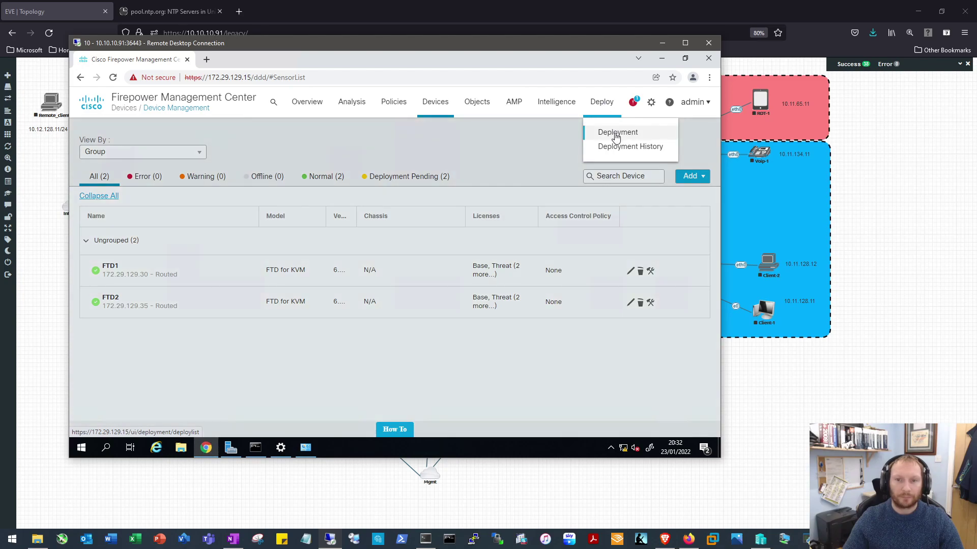
pyautogui.click(615, 133)
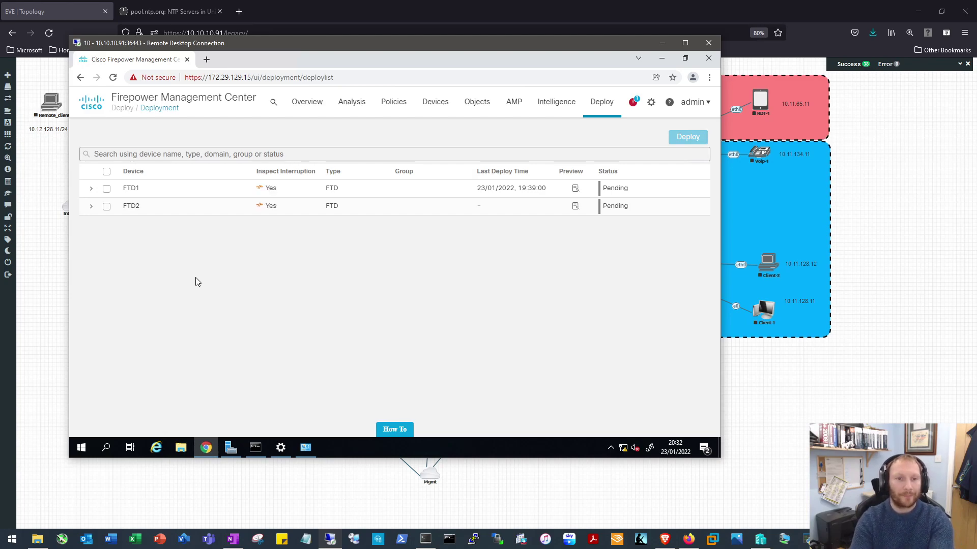
pyautogui.click(106, 171)
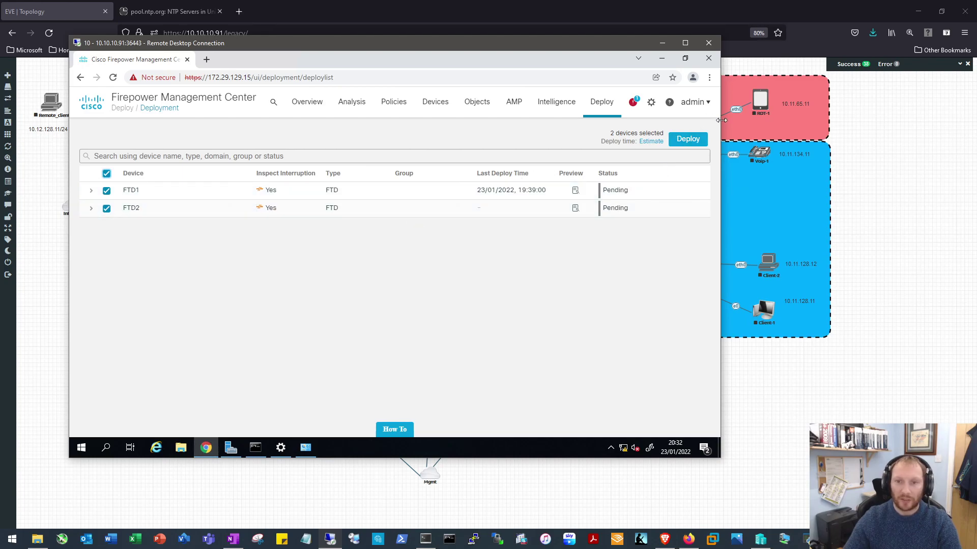
# Deploy to FTD1 and FTD2, confirming and accepting the FTD2 virtual router warning
pyautogui.click(690, 141)
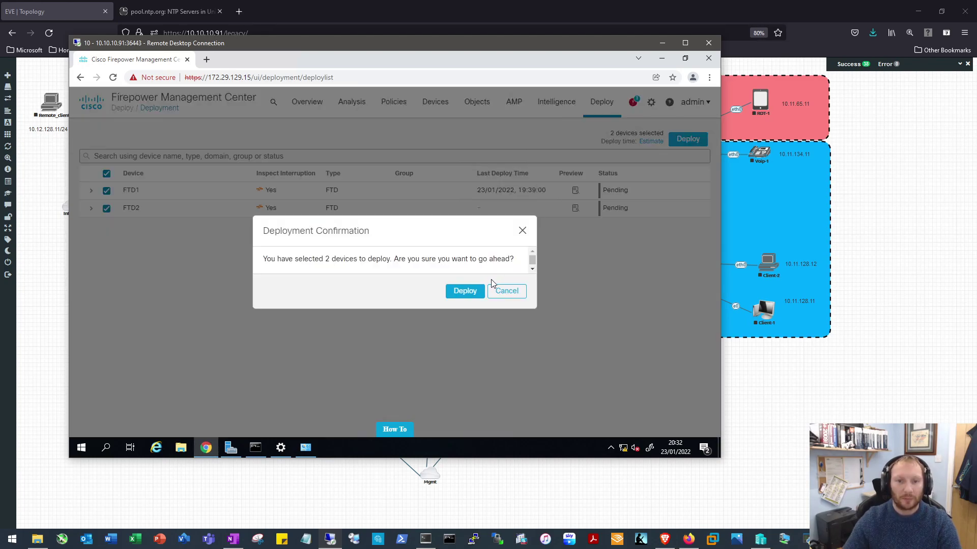
pyautogui.click(459, 290)
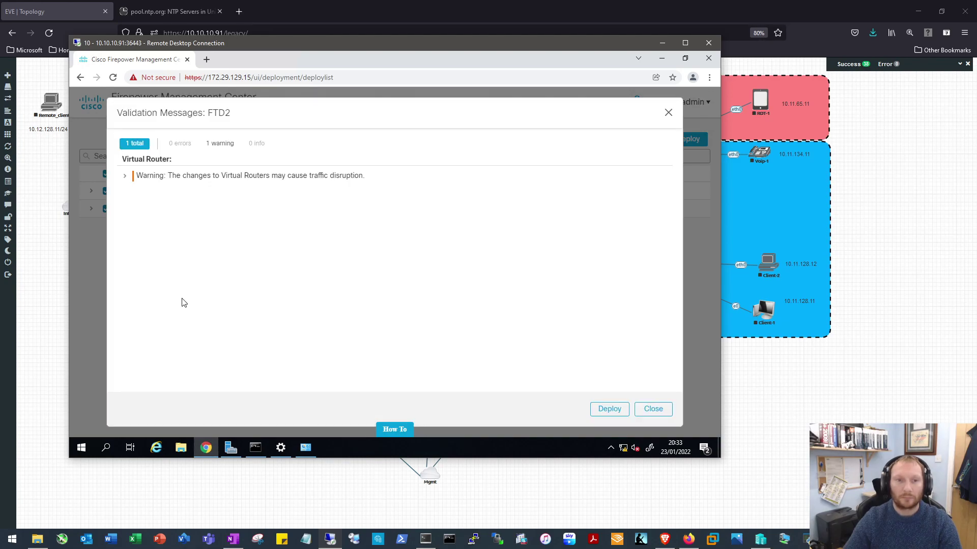
pyautogui.click(614, 409)
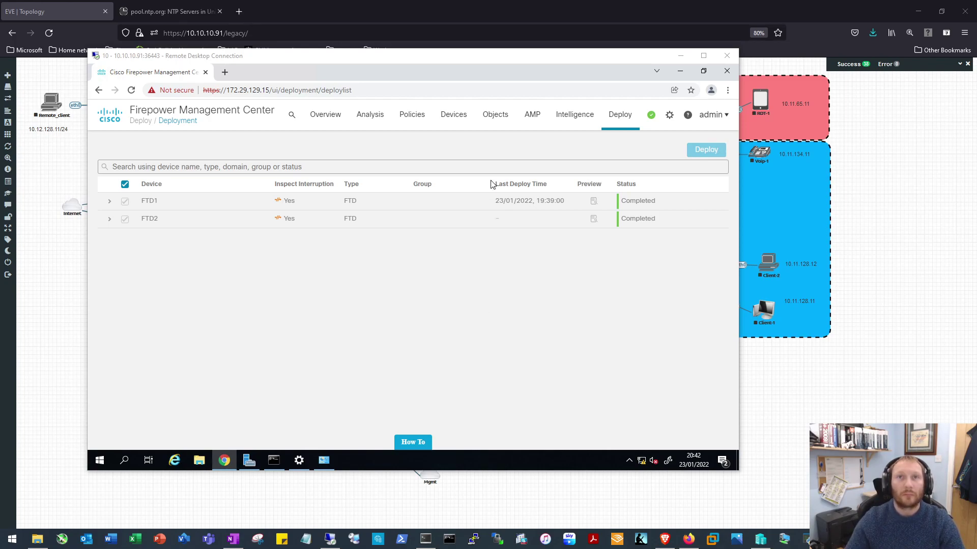
# Confirm both deployments show Completed, then go to Devices > Device Management
pyautogui.click(651, 117)
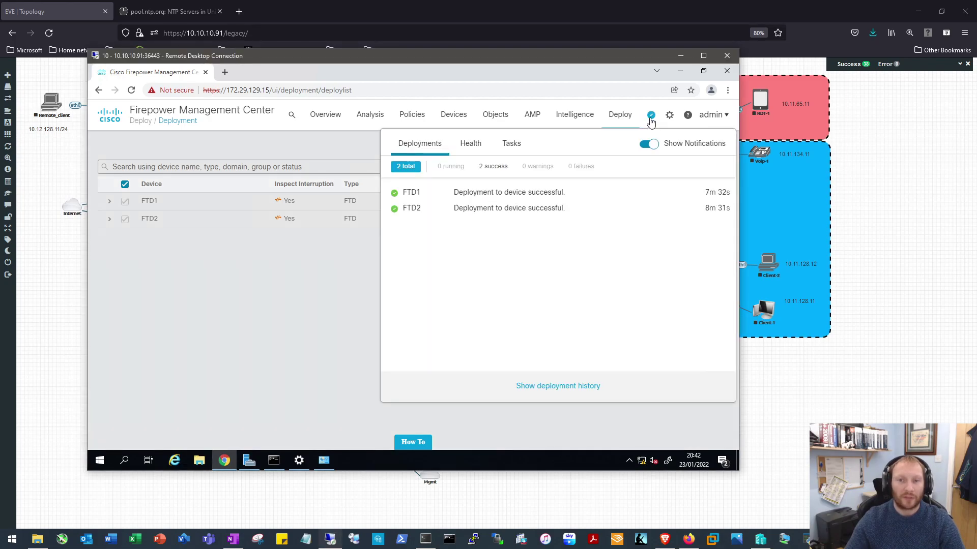
pyautogui.click(285, 268)
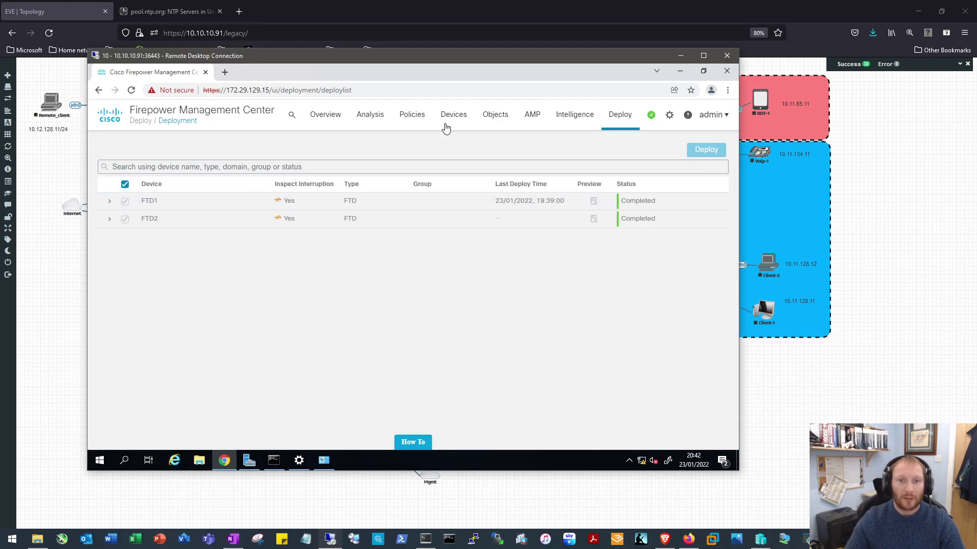
pyautogui.moveTo(454, 120)
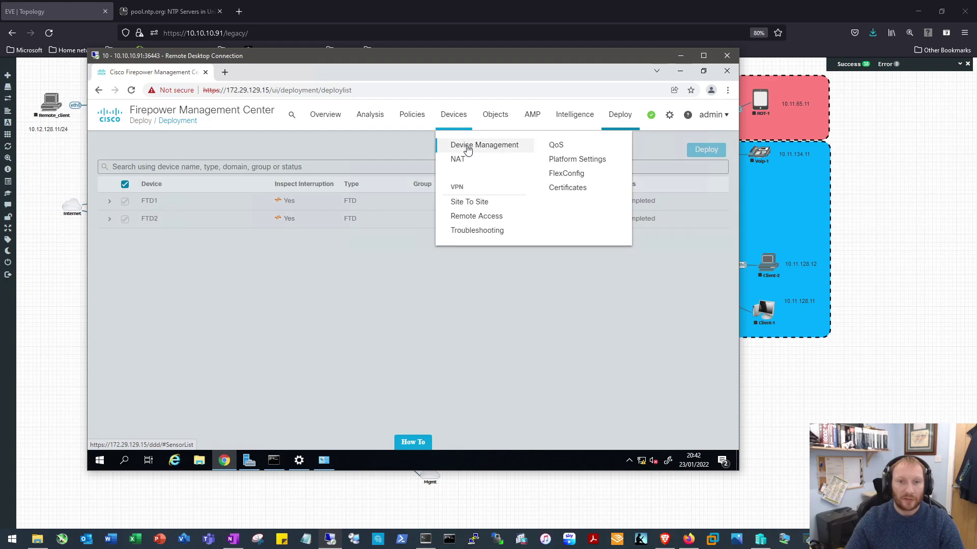
pyautogui.click(469, 149)
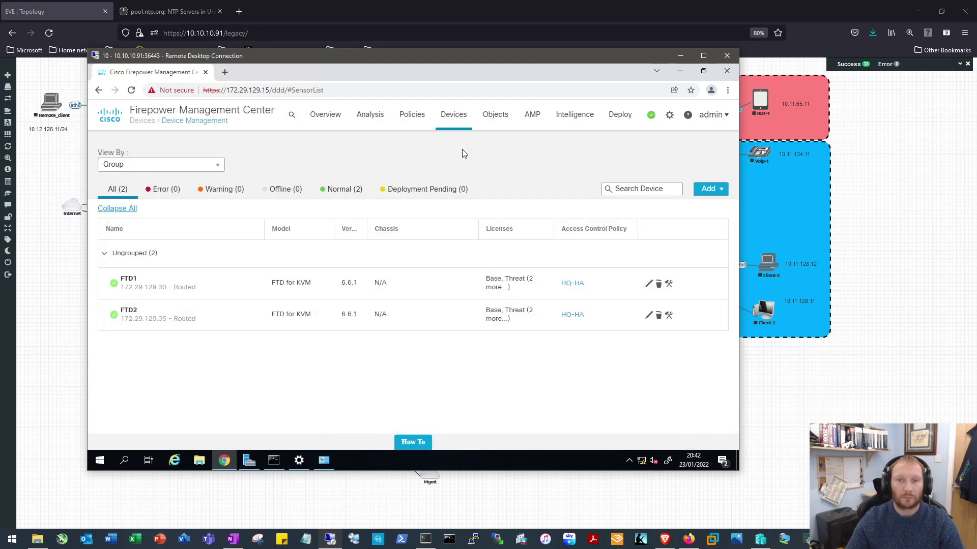
# Name the new HA pair HQ-HA, Firepower Threat Defense, FTD1 primary, FTD2 secondary
pyautogui.click(724, 195)
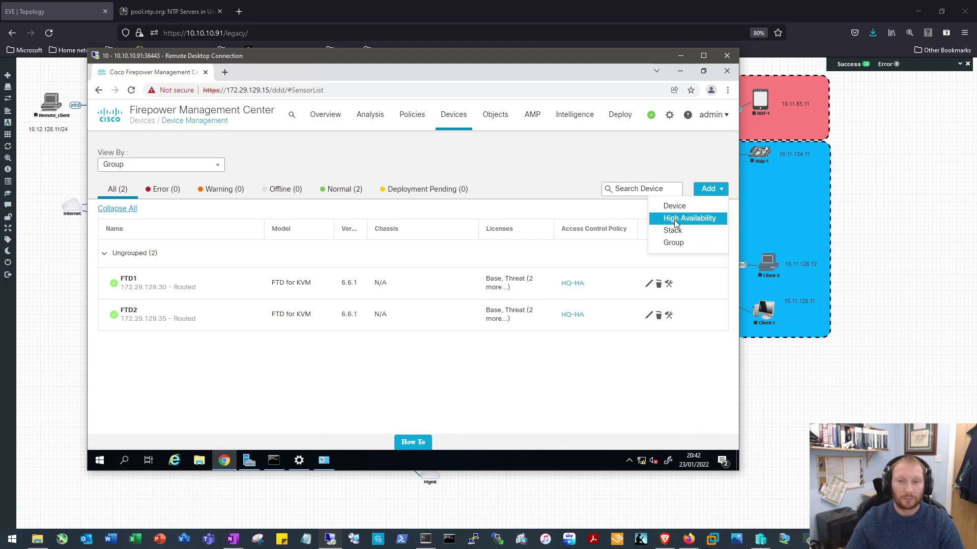
pyautogui.click(676, 223)
pyautogui.click(411, 204)
pyautogui.write('HQ-HA')
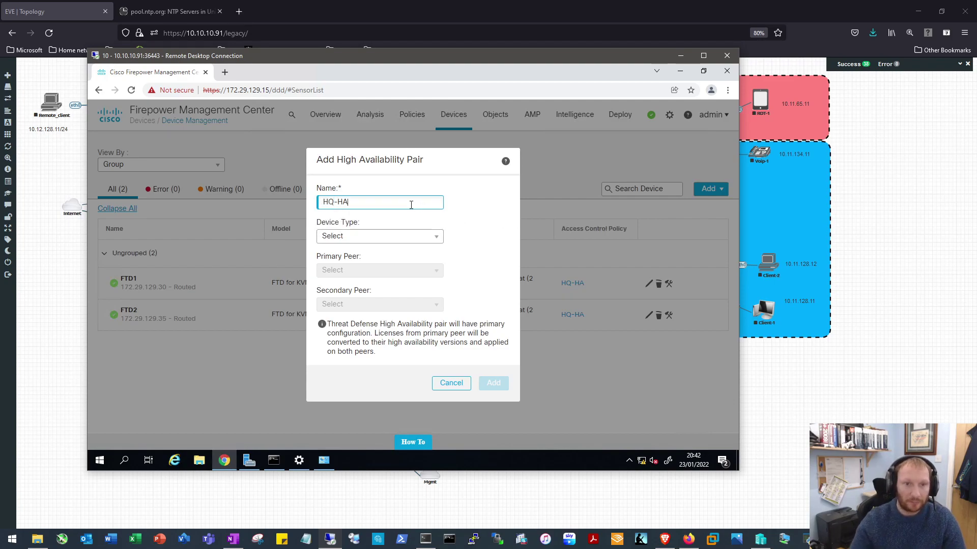
pyautogui.click(439, 237)
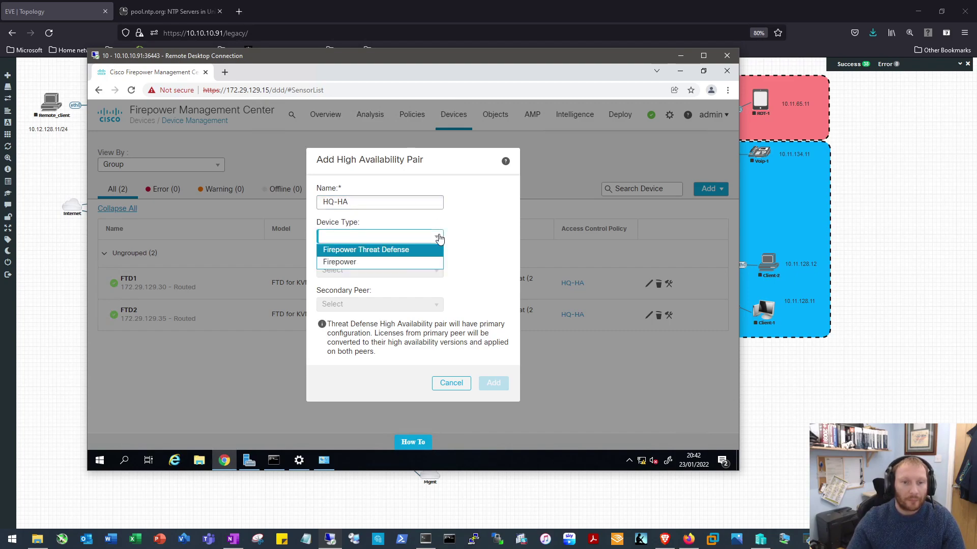
pyautogui.click(375, 251)
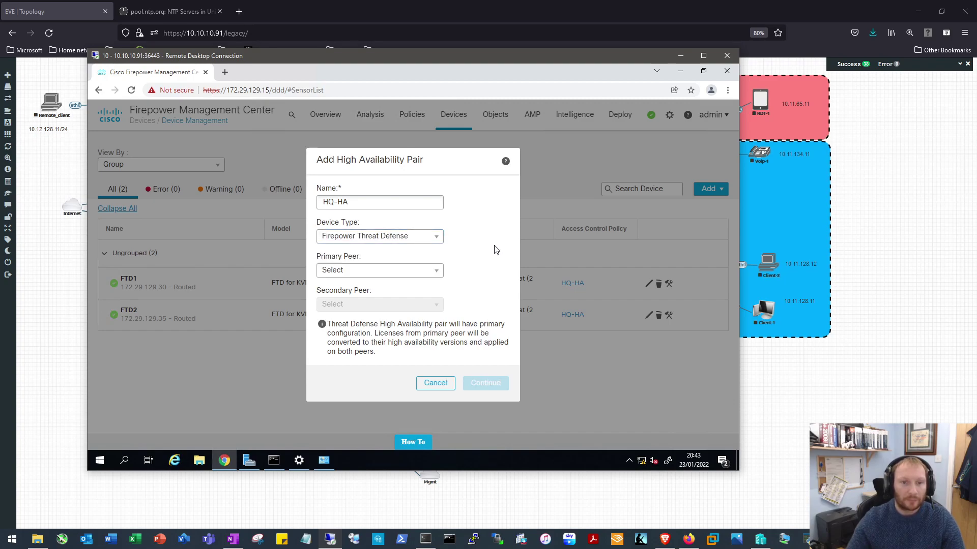
pyautogui.click(438, 276)
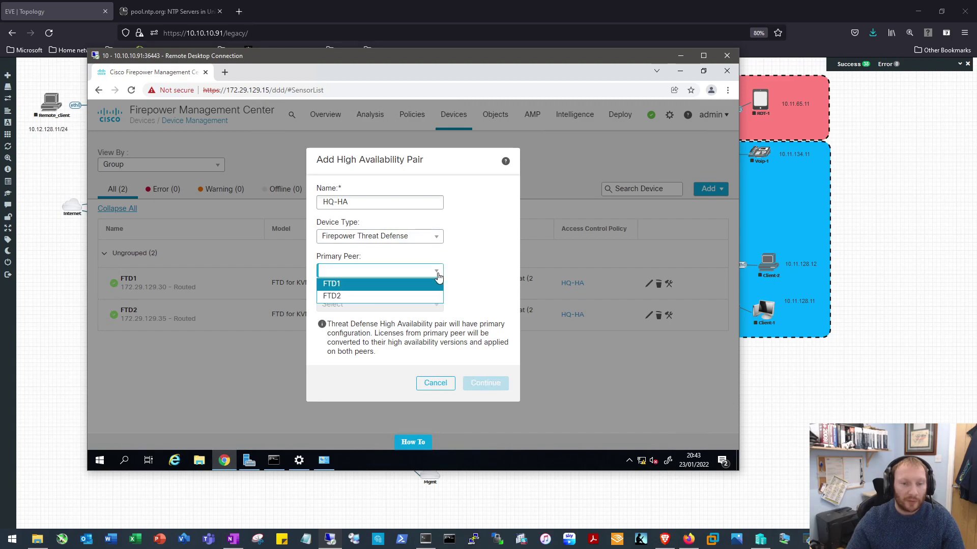
pyautogui.click(370, 281)
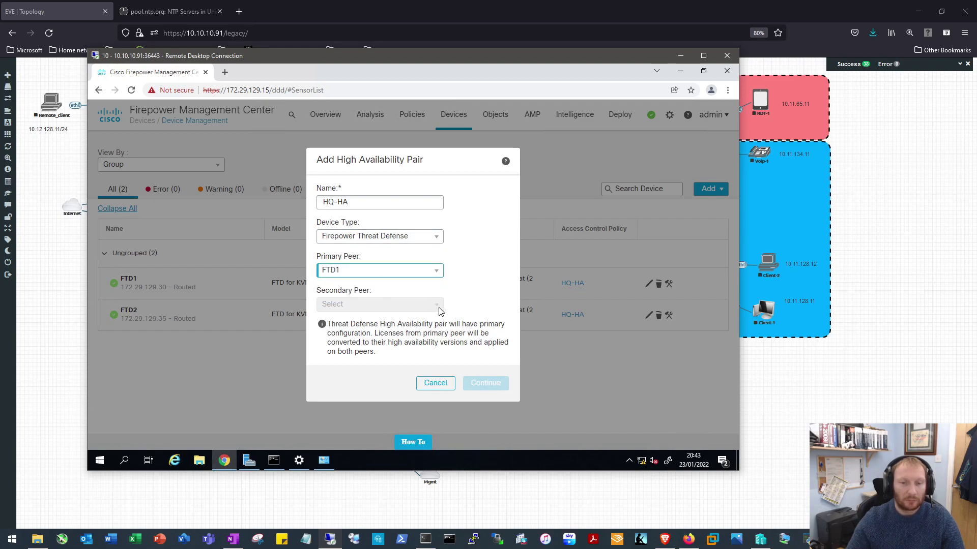
pyautogui.click(488, 294)
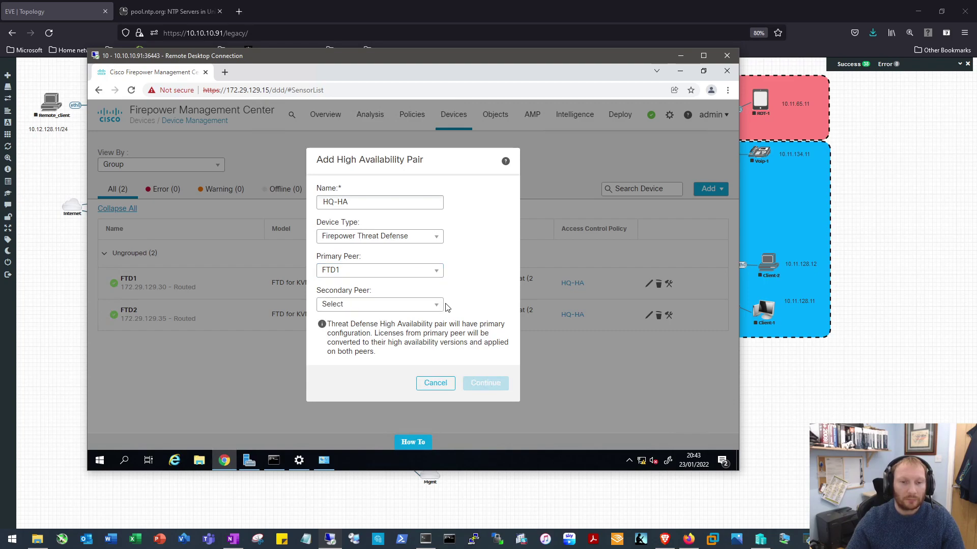
pyautogui.click(437, 305)
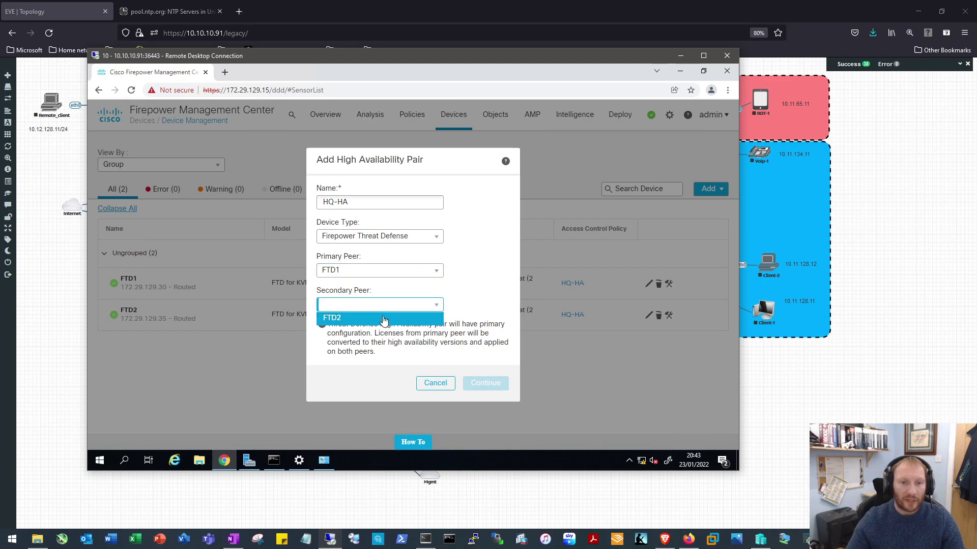
pyautogui.click(357, 321)
# Continue and accept the Snort restart warning
pyautogui.click(490, 387)
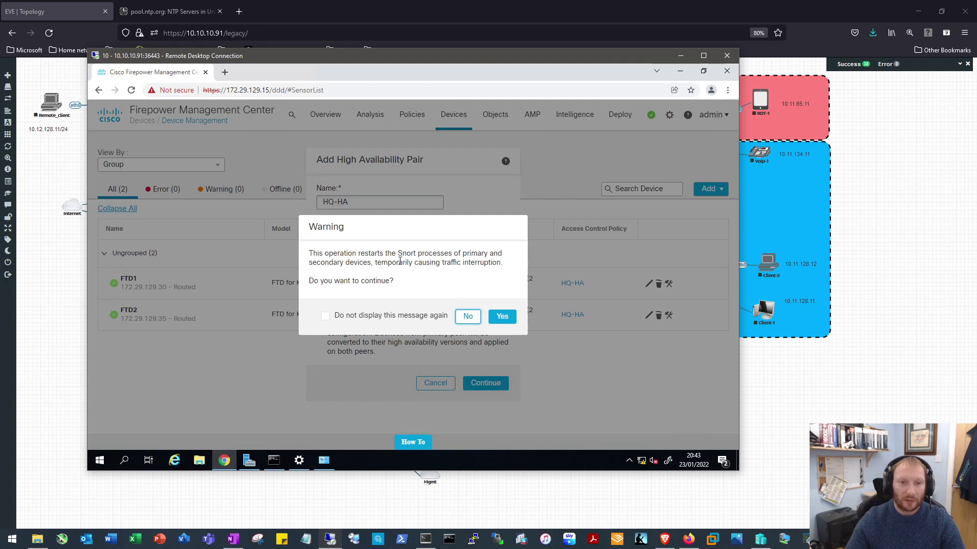
pyautogui.moveTo(418, 251); pyautogui.dragTo(397, 251)
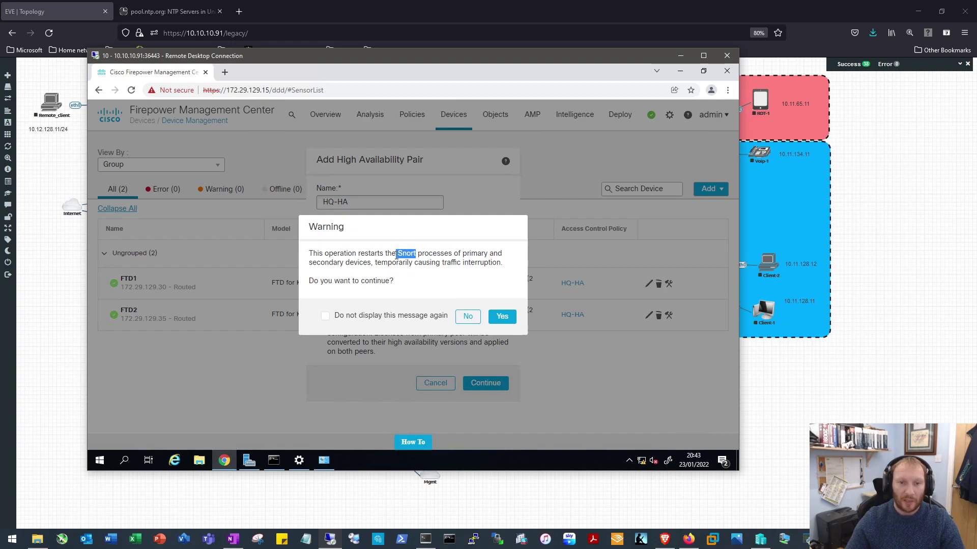
pyautogui.click(384, 275)
pyautogui.click(506, 319)
pyautogui.click(507, 318)
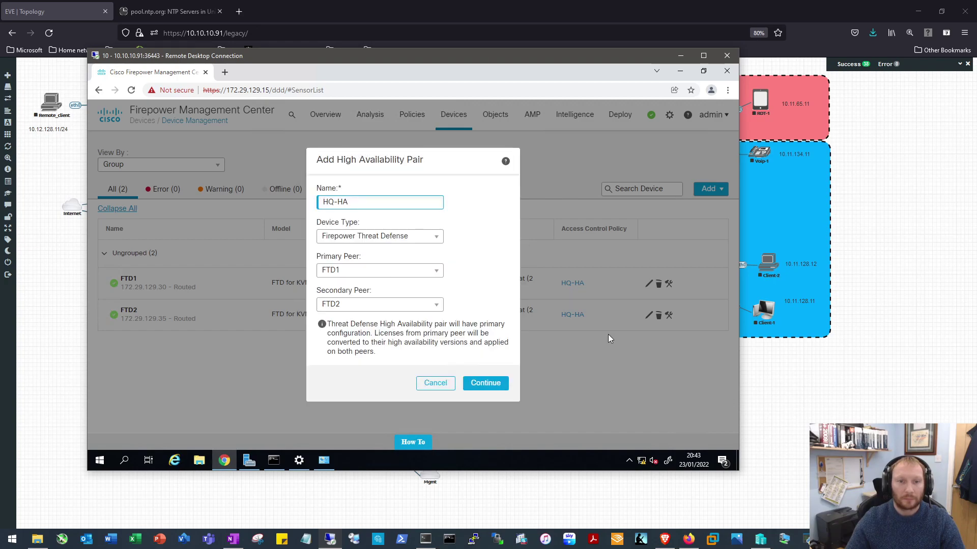
# Advance to the HA link settings, point out both link headings, then minimize Remote Desktop
pyautogui.click(484, 383)
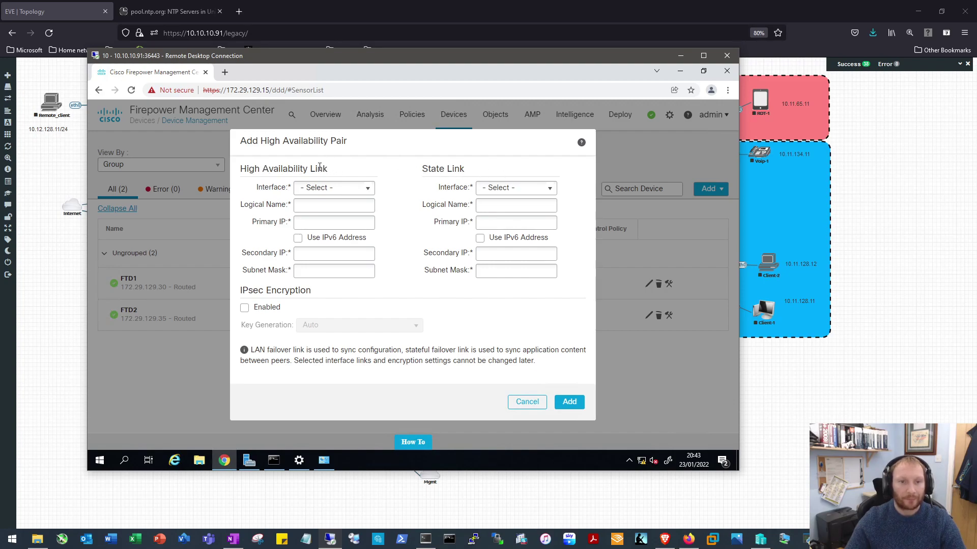
pyautogui.moveTo(327, 171); pyautogui.dragTo(237, 174)
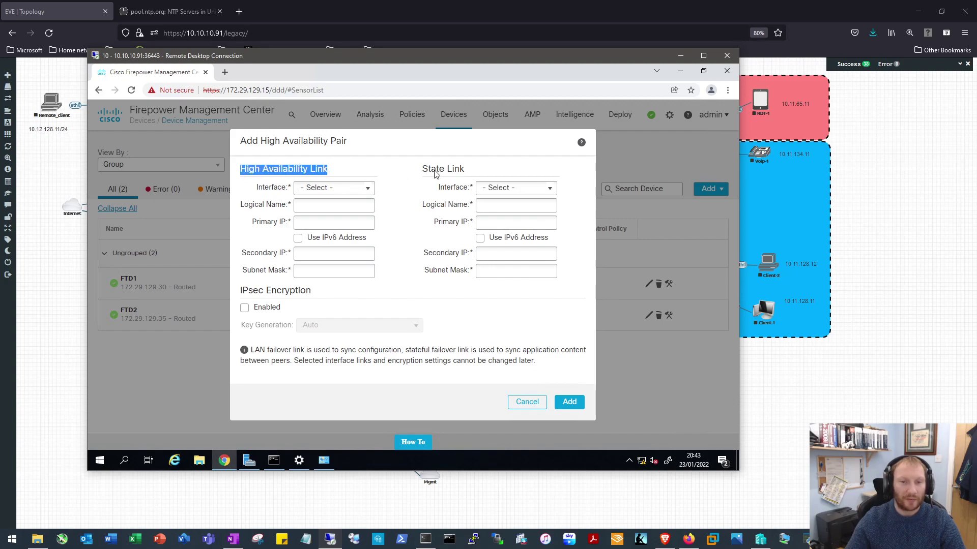
pyautogui.moveTo(472, 173); pyautogui.dragTo(421, 171)
pyautogui.click(467, 173)
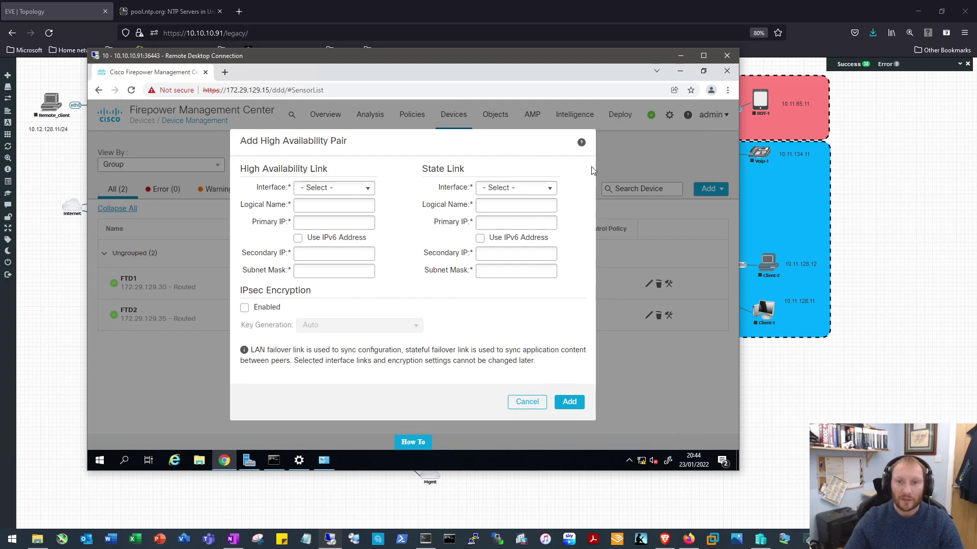
pyautogui.click(680, 56)
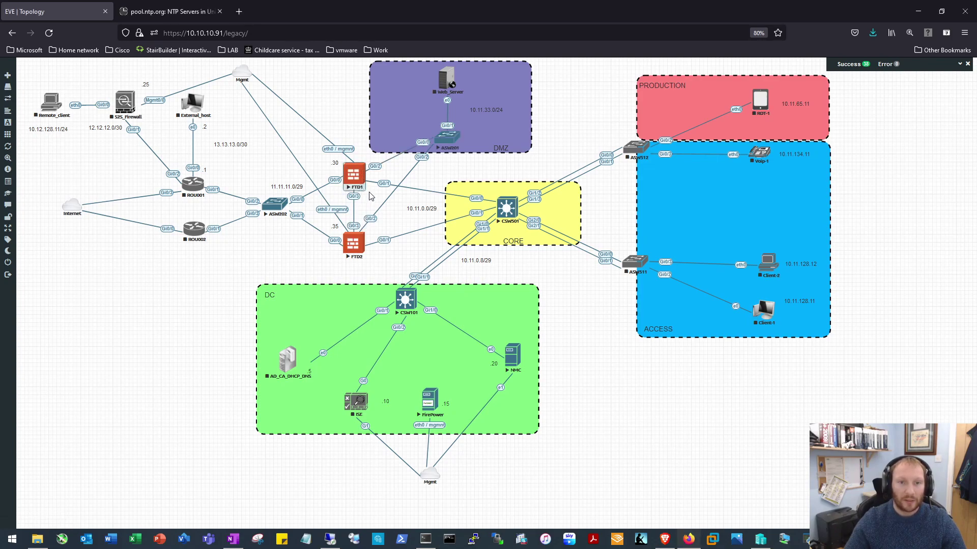
# Link FTD1 G0/4 to FTD2 G0/4 in EVE-NG and return to Remote Desktop
pyautogui.moveTo(363, 171); pyautogui.dragTo(354, 245)
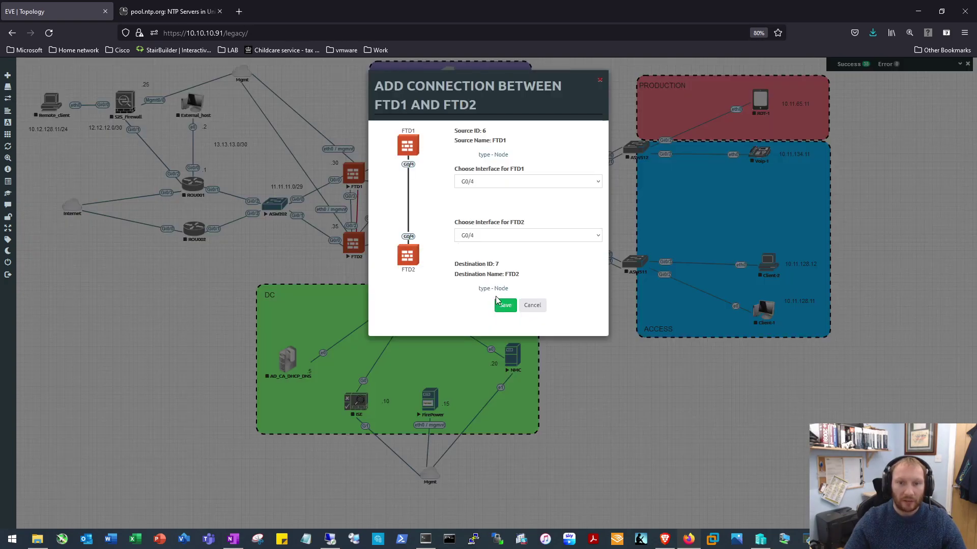
pyautogui.click(505, 306)
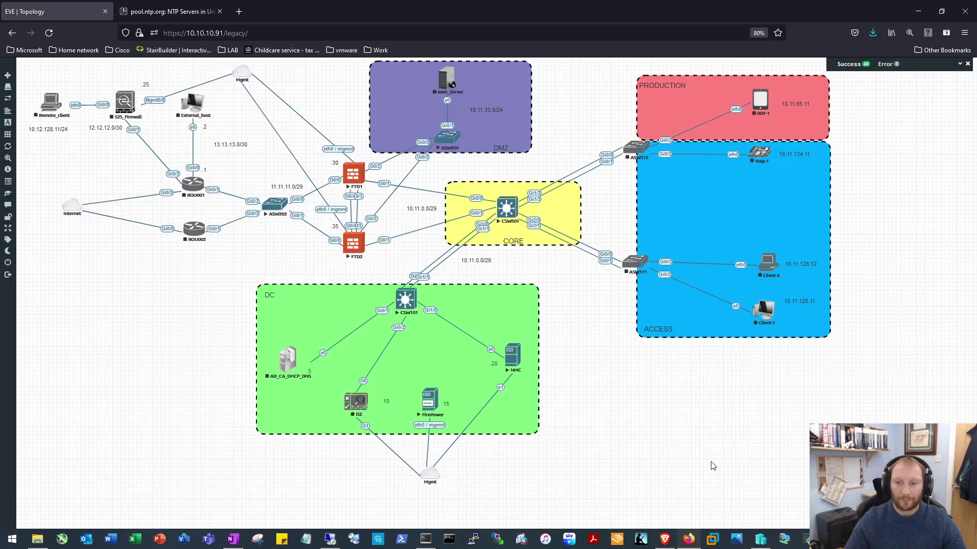
pyautogui.click(335, 541)
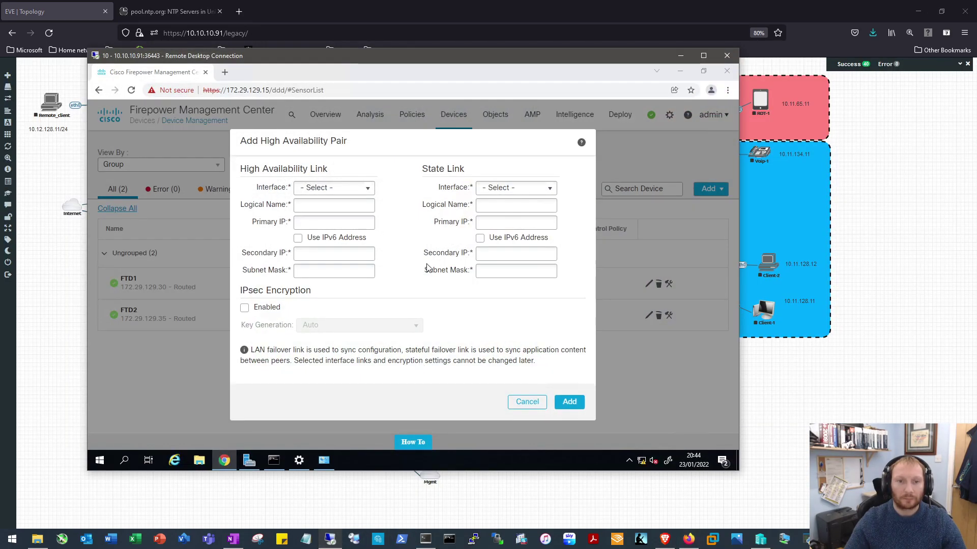
# Set the HA link to Gi0/3, name ha, 192.168.253.253/.254, mask 255.255.255.252
pyautogui.click(369, 189)
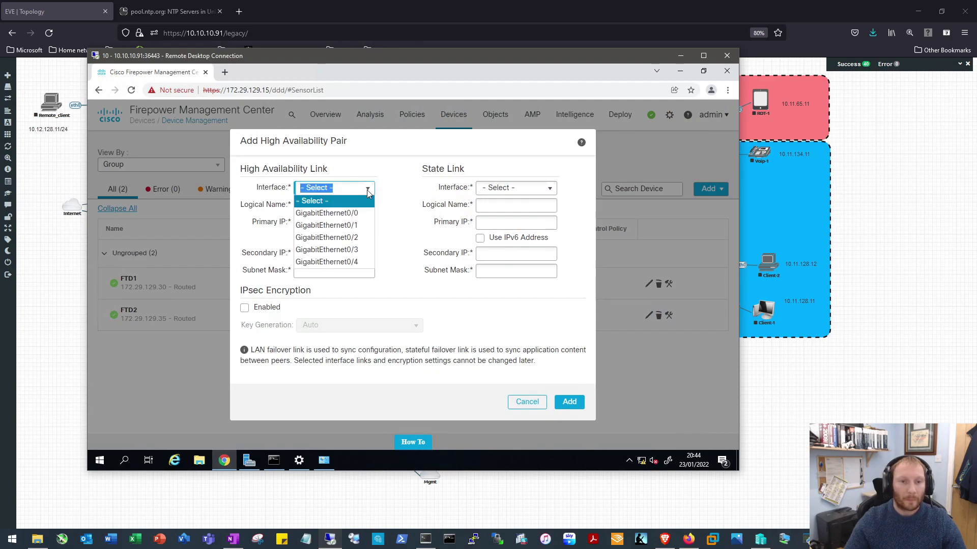
pyautogui.click(355, 250)
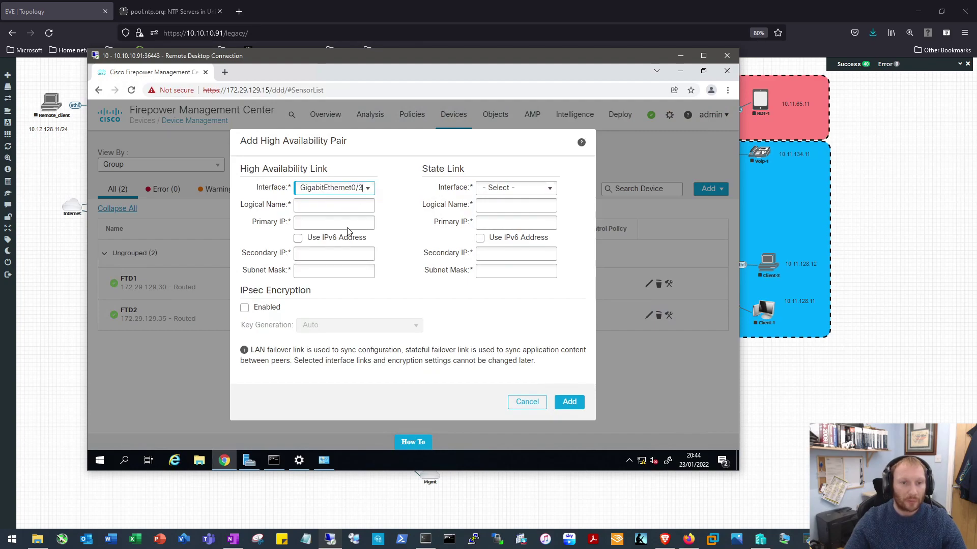
pyautogui.click(325, 204)
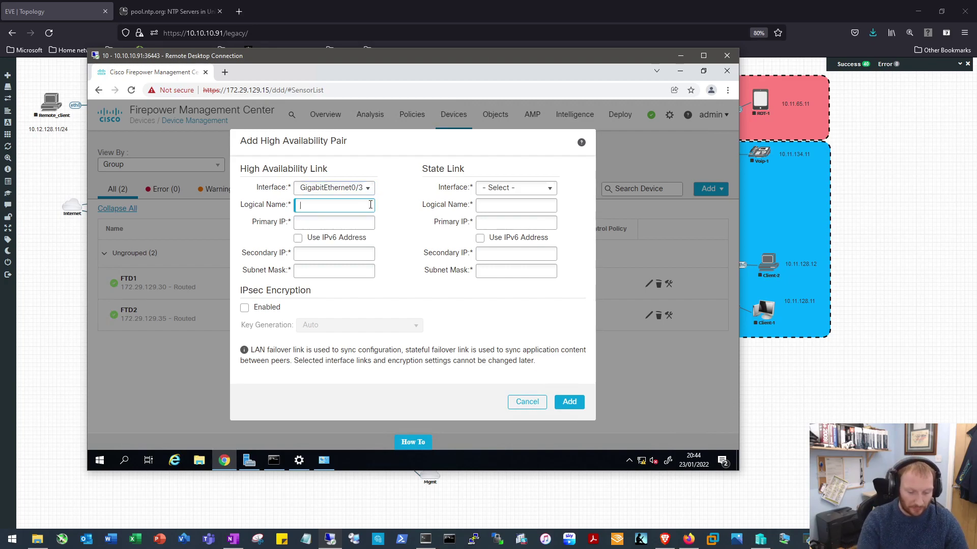
pyautogui.write('ha')
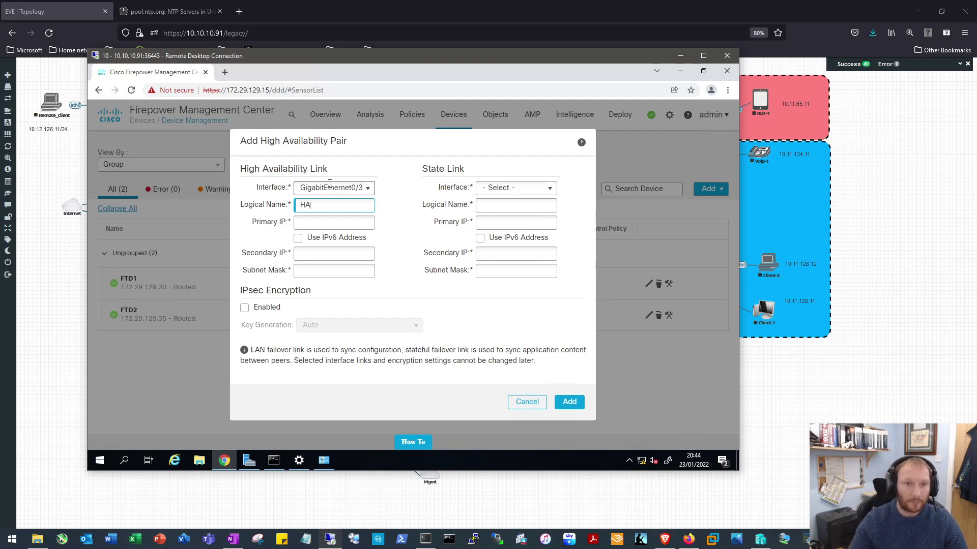
pyautogui.click(333, 222)
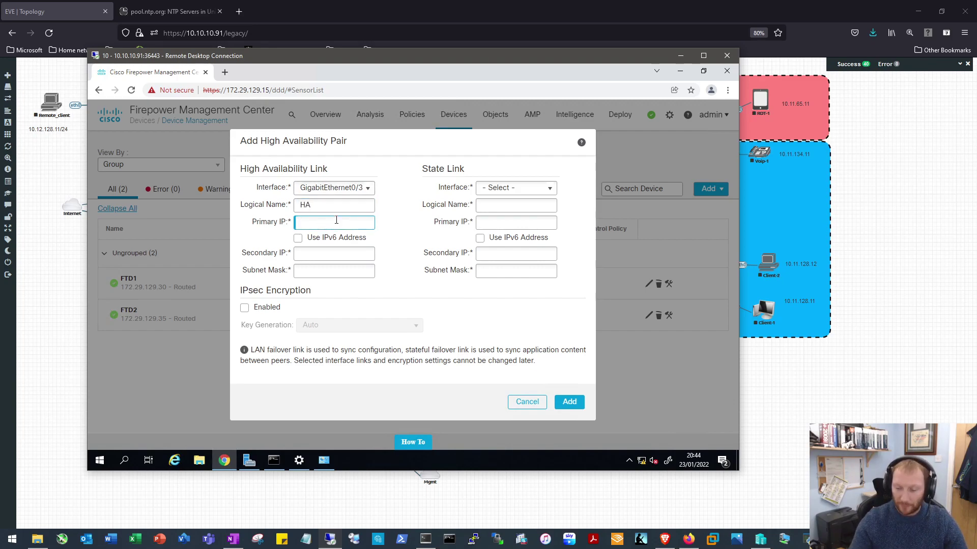
pyautogui.write('192.168')
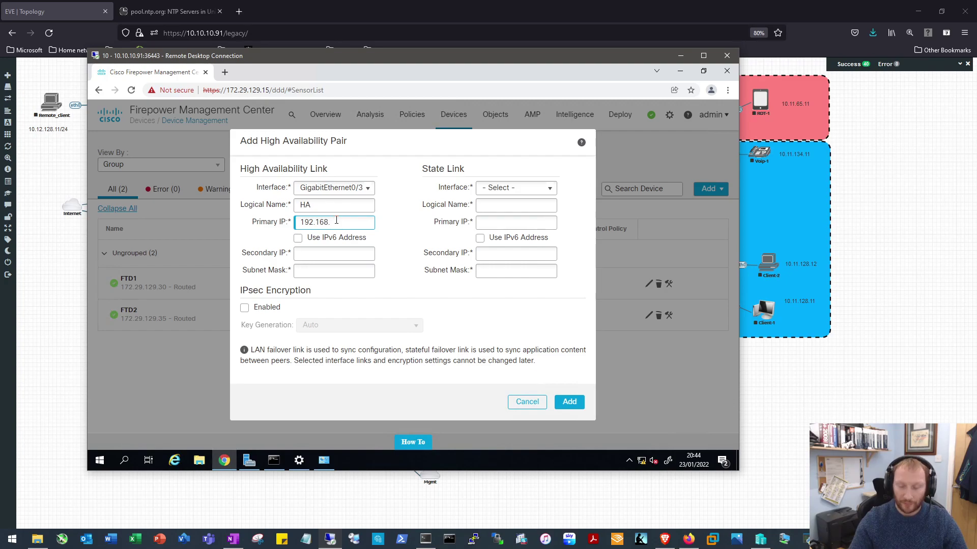
pyautogui.write('.253.253')
pyautogui.click(335, 256)
pyautogui.write('192.168.253.2')
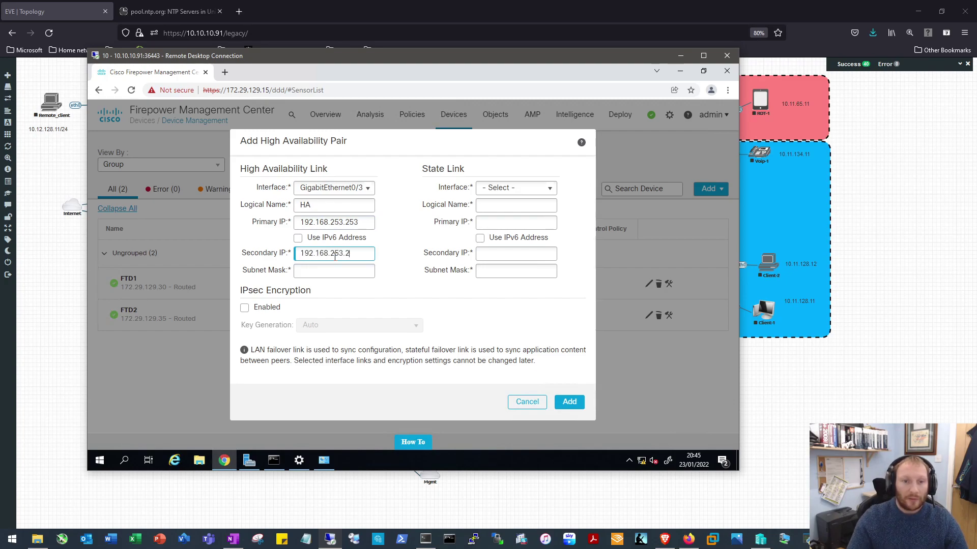
pyautogui.click(337, 271)
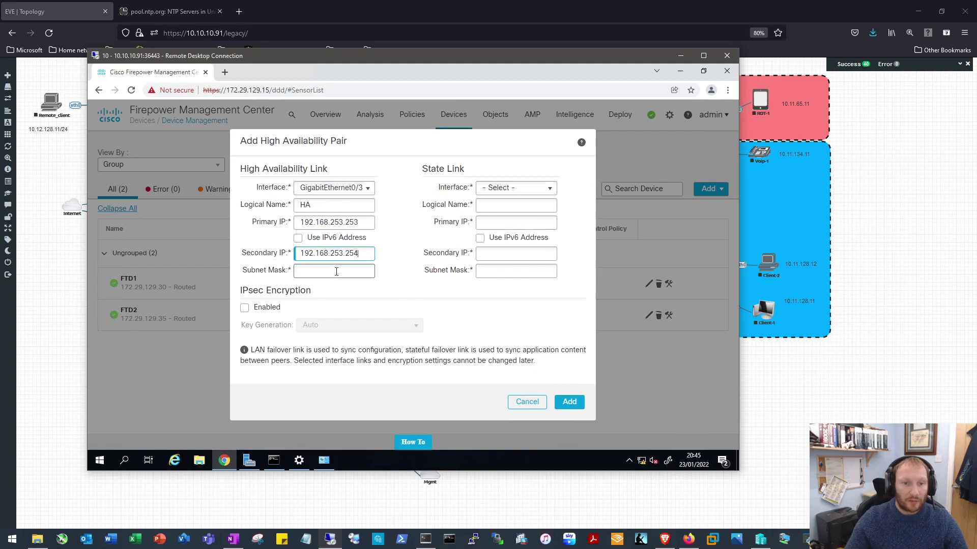
pyautogui.write('255.255.255.252')
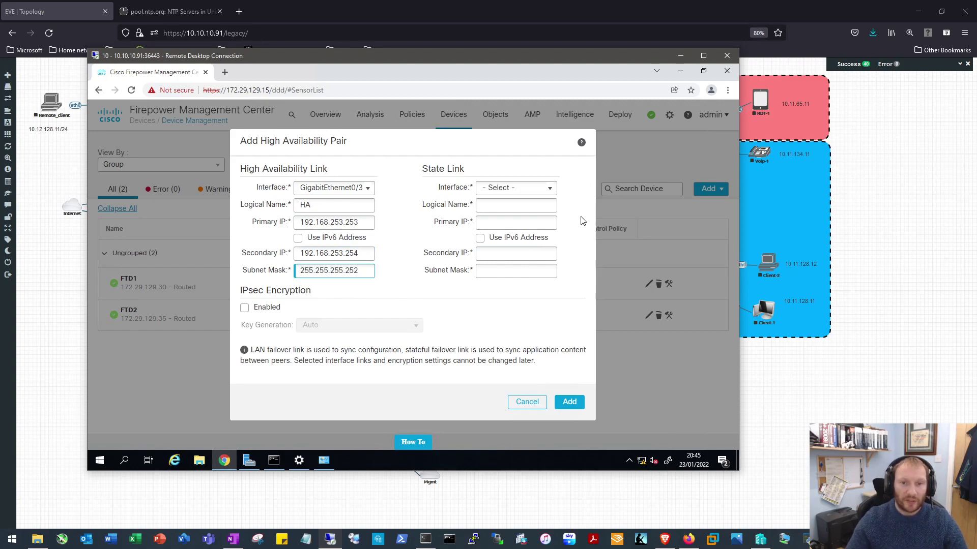
# Set the state link to Gi0/4, name STATEFUL, 192.168.254.253/.254, mask 255.255.255.252, and add the pair
pyautogui.click(542, 186)
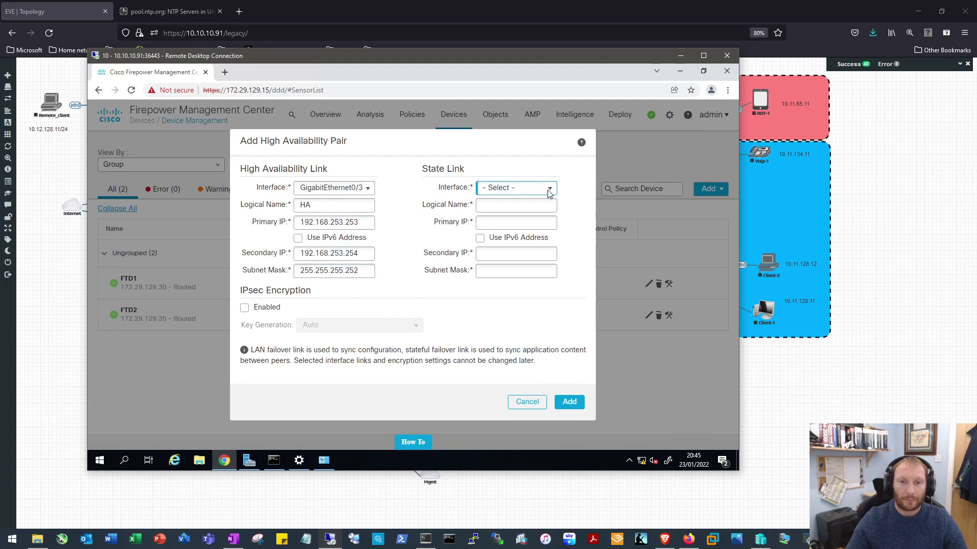
pyautogui.click(548, 189)
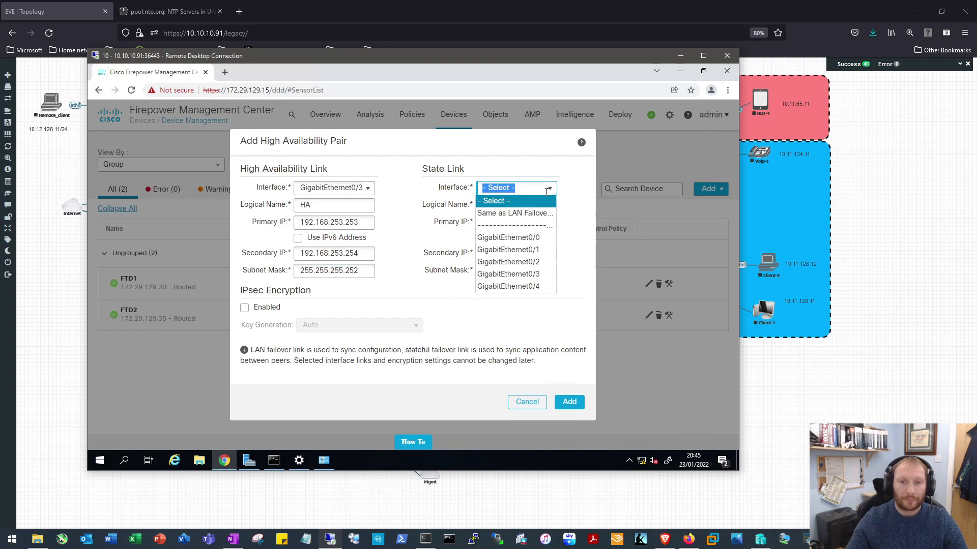
pyautogui.click(523, 286)
pyautogui.click(507, 206)
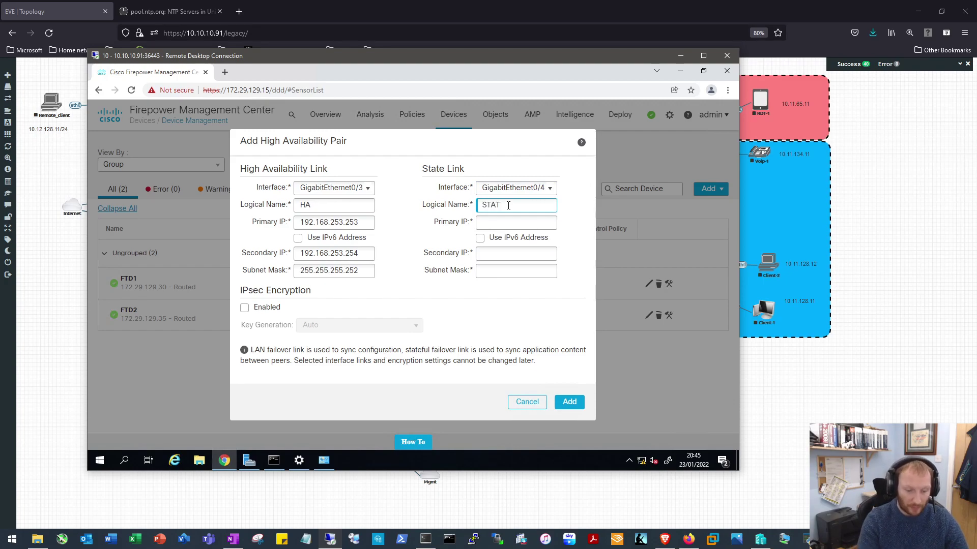
pyautogui.write('STATEFUL')
pyautogui.click(514, 224)
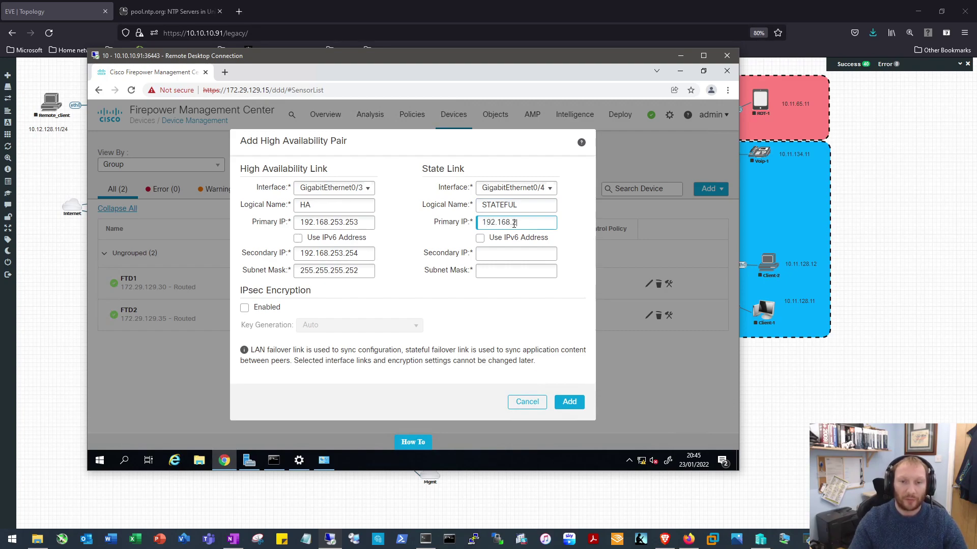
pyautogui.write('192.168.254.253')
pyautogui.click(520, 255)
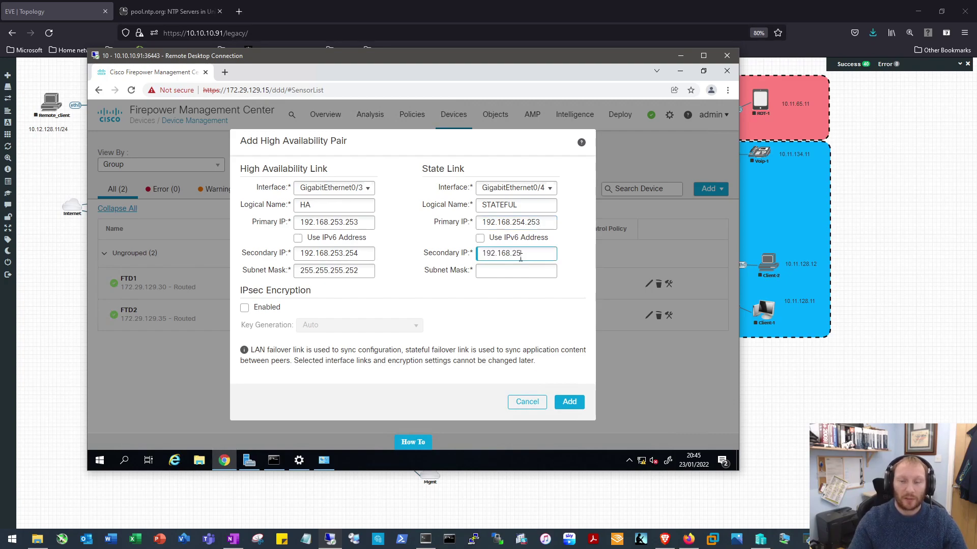
pyautogui.click(538, 273)
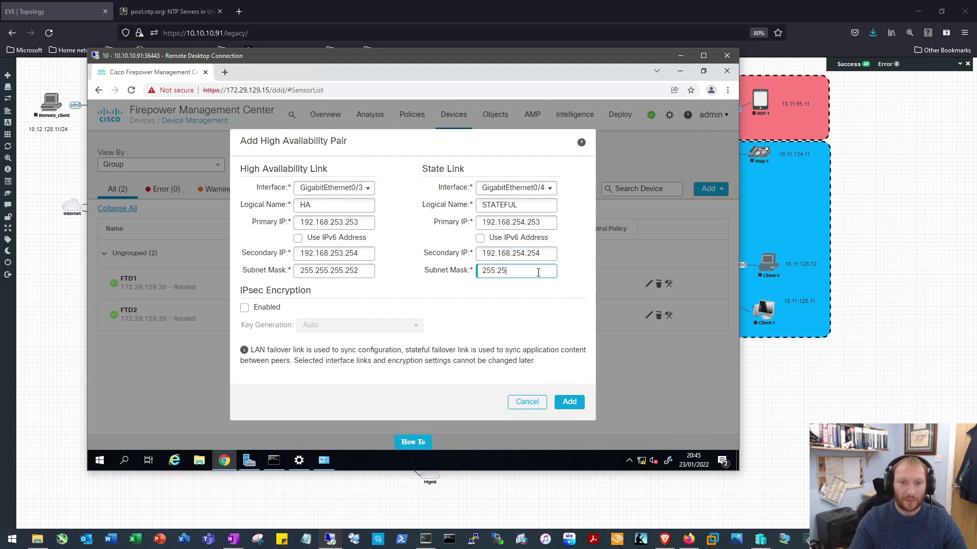
pyautogui.write('255.255.255.252')
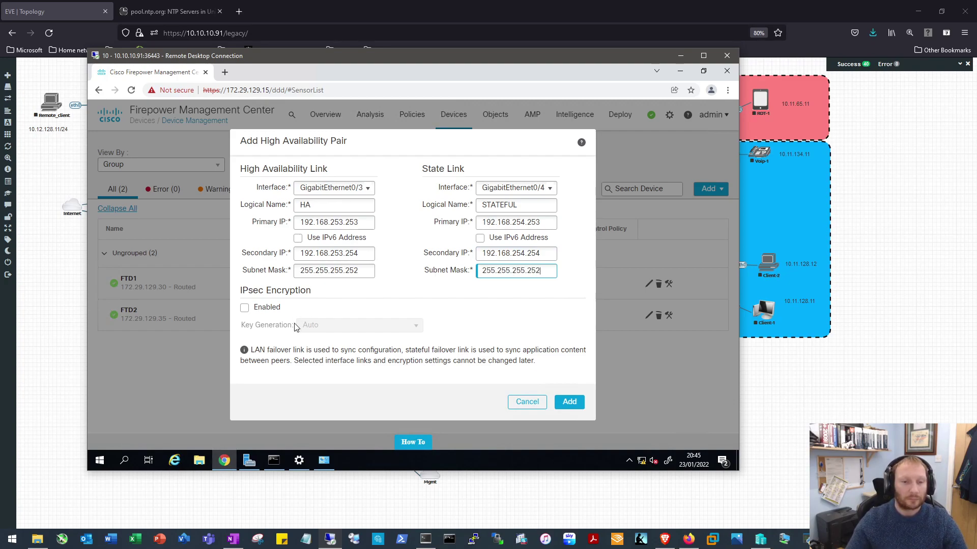
pyautogui.click(571, 402)
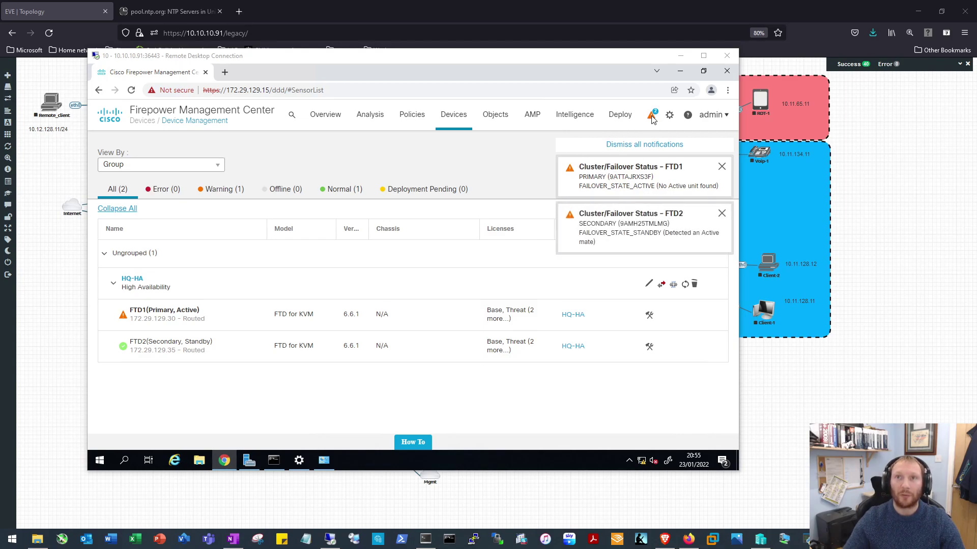
# Open FTD1's Health Monitor from the Health alerts to view its Cluster/Failover Status warning
pyautogui.click(652, 119)
pyautogui.click(652, 116)
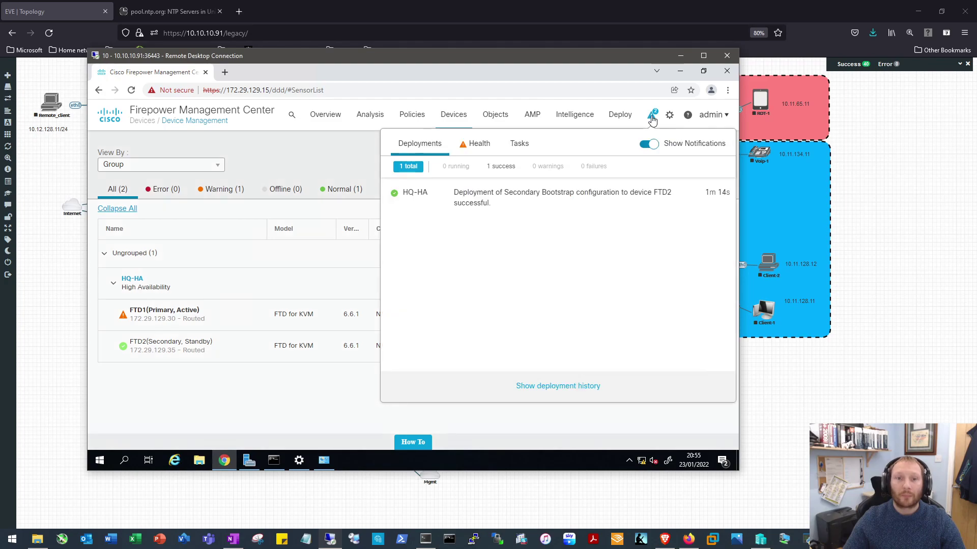
pyautogui.click(475, 147)
pyautogui.click(541, 387)
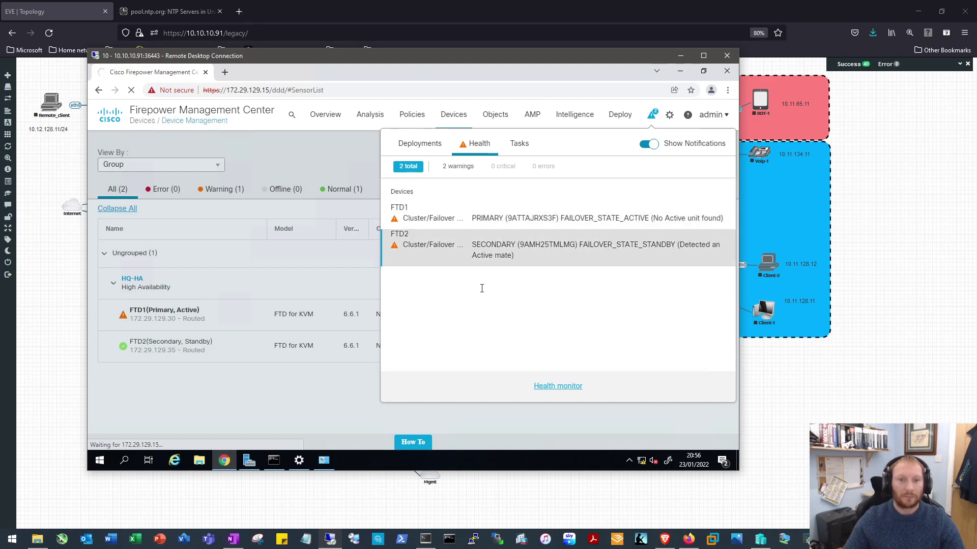
pyautogui.click(346, 155)
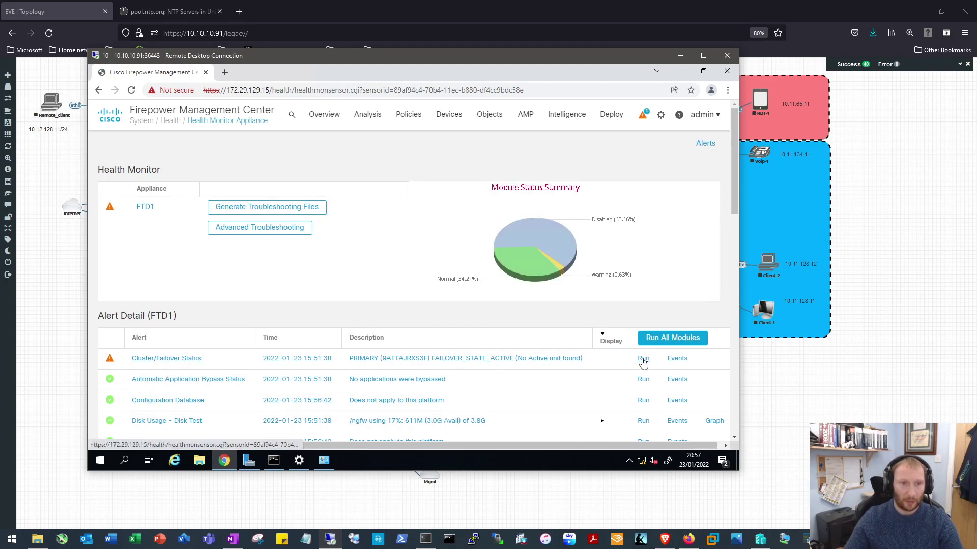
# Re-run FTD1's Cluster/Failover Status check, then open FTD2's Health Monitor showing failover healthy
pyautogui.click(643, 359)
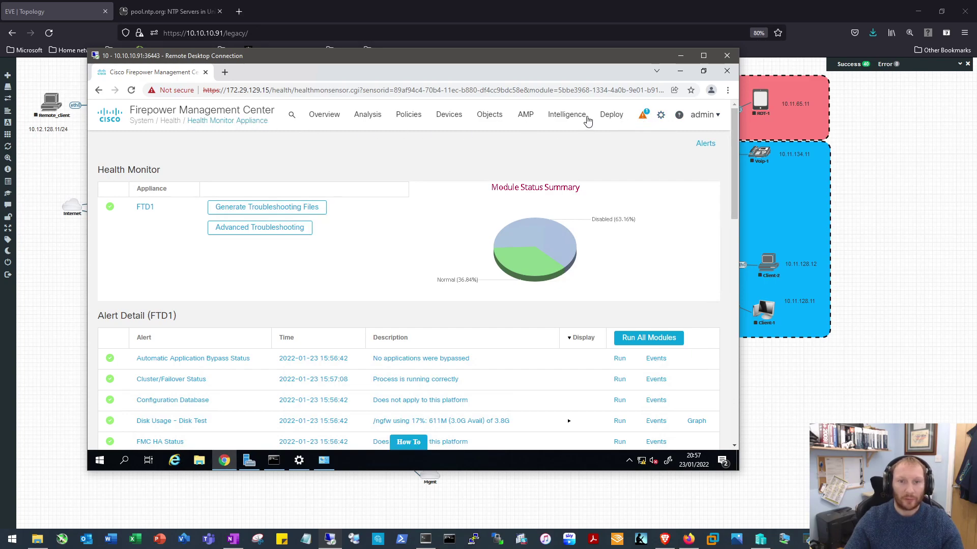
pyautogui.click(641, 117)
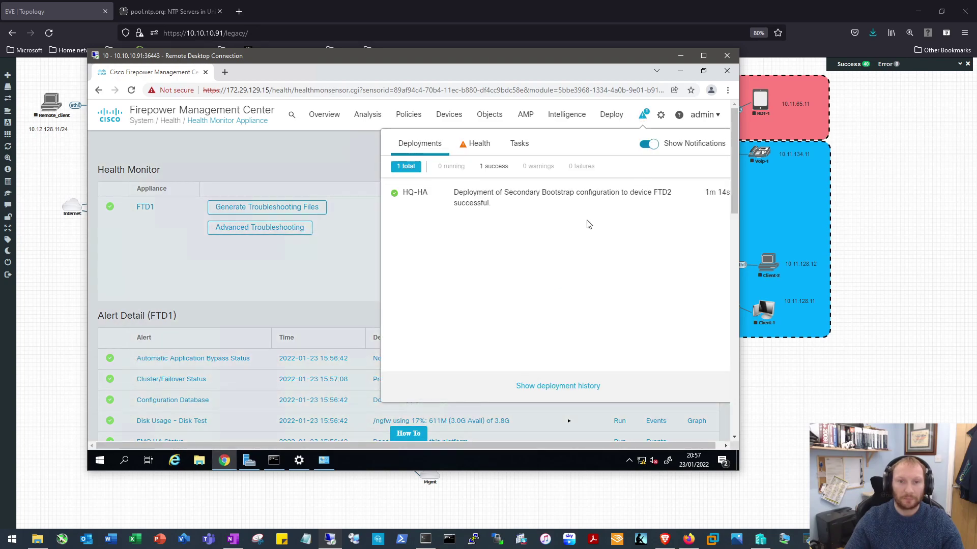
pyautogui.click(480, 145)
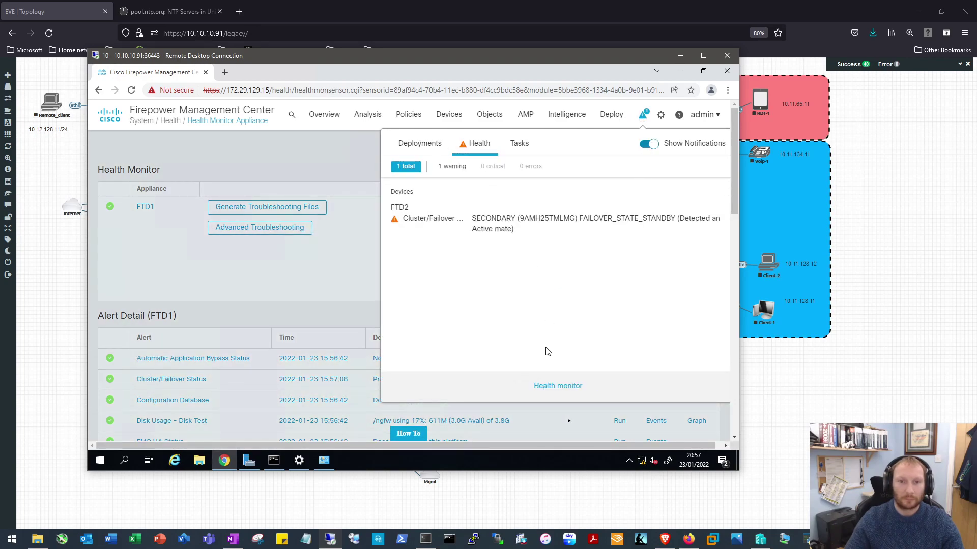
pyautogui.click(529, 386)
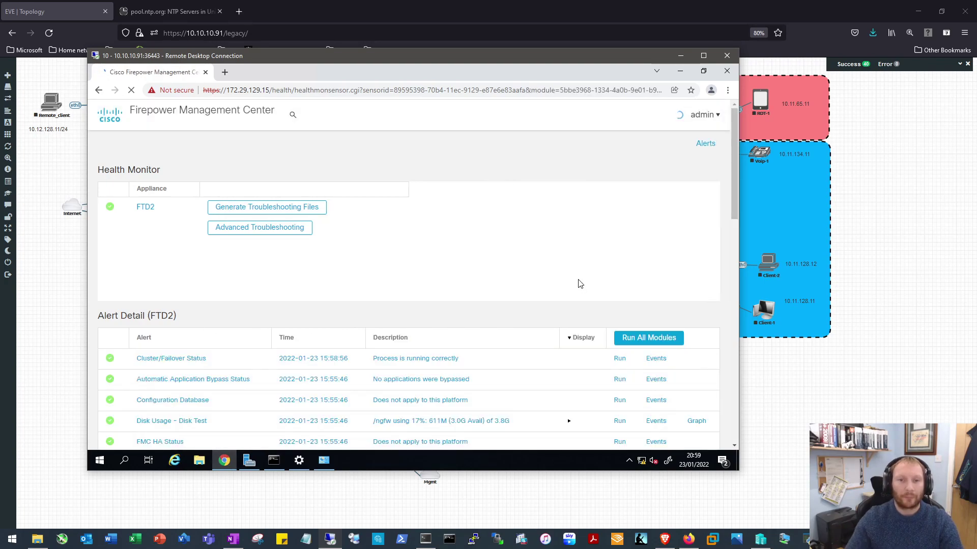
# Go to Devices > Device Management to see FTD1 active and FTD2 standby, both normal
pyautogui.moveTo(506, 252)
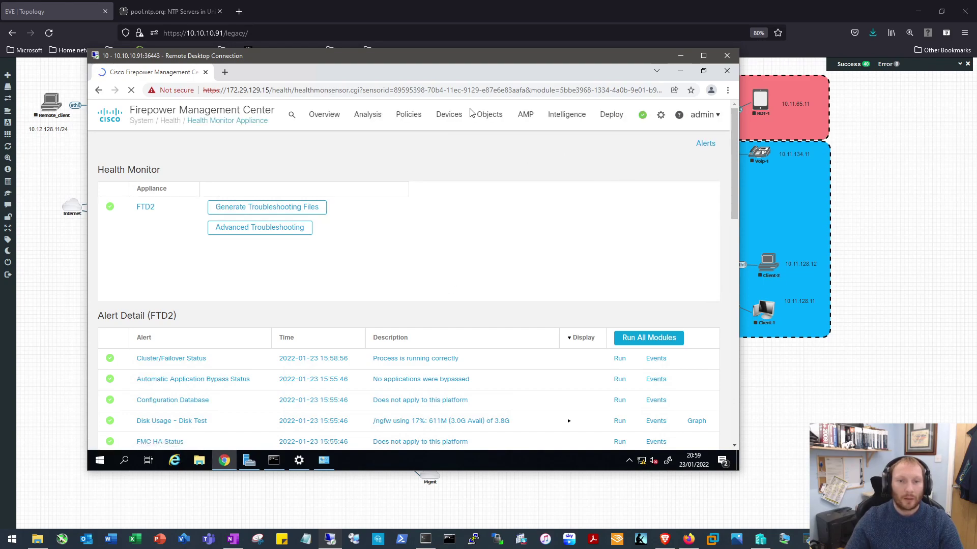
pyautogui.click(454, 116)
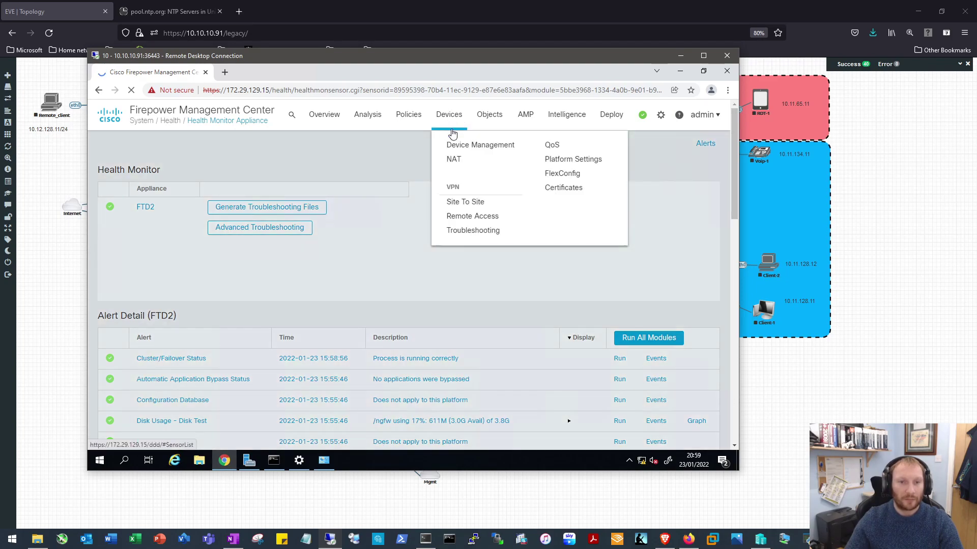
pyautogui.click(465, 147)
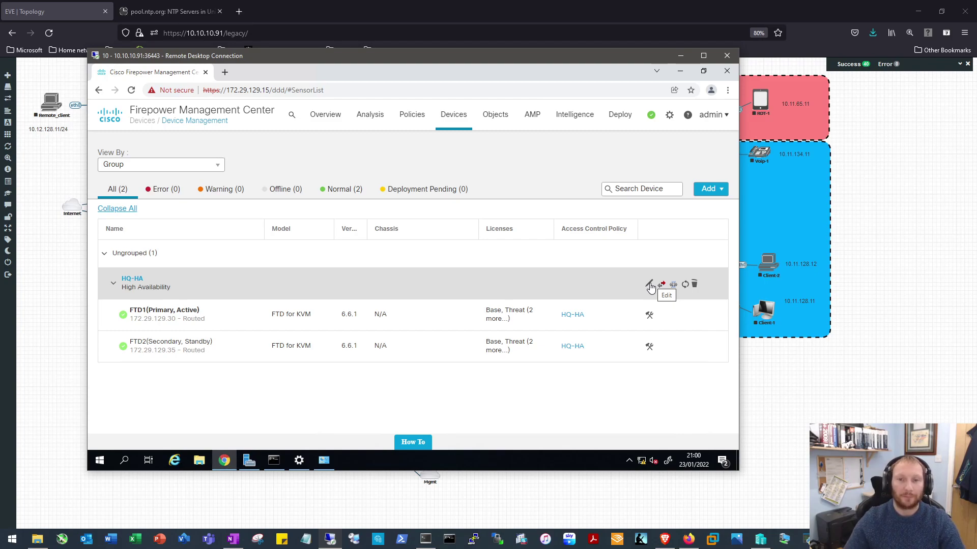
# Minimize the remote desktop and stop the FirePower node in the EVE-NG DC topology
pyautogui.click(682, 55)
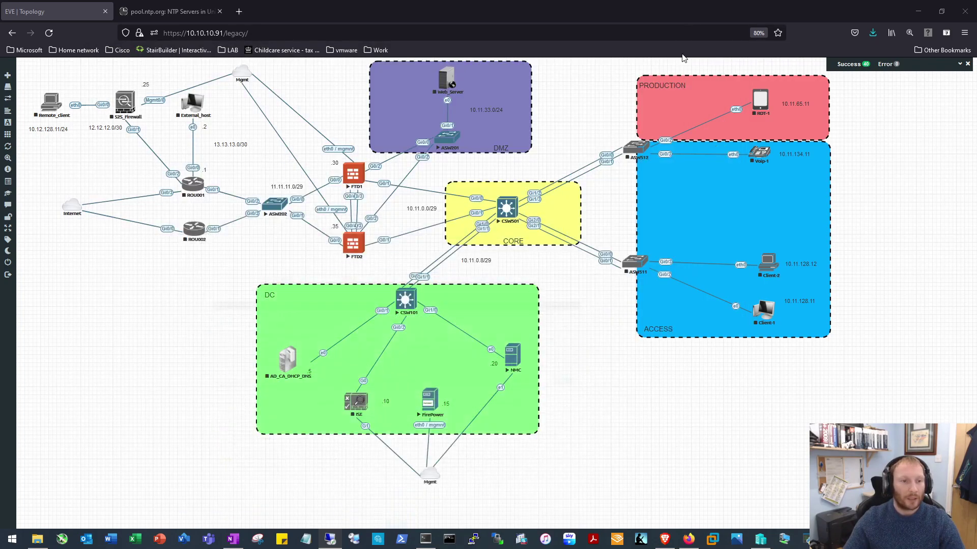
pyautogui.rightClick(433, 402)
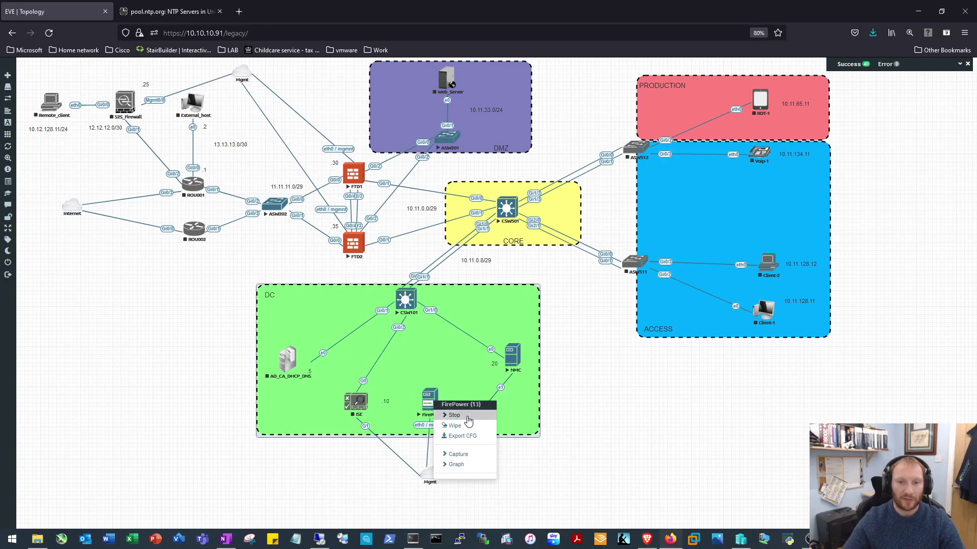
pyautogui.click(468, 420)
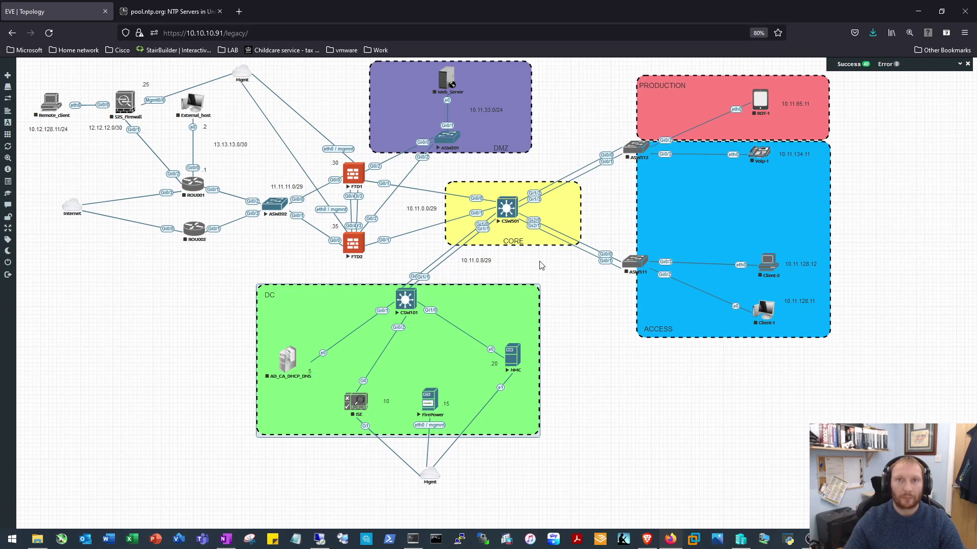
pyautogui.click(433, 403)
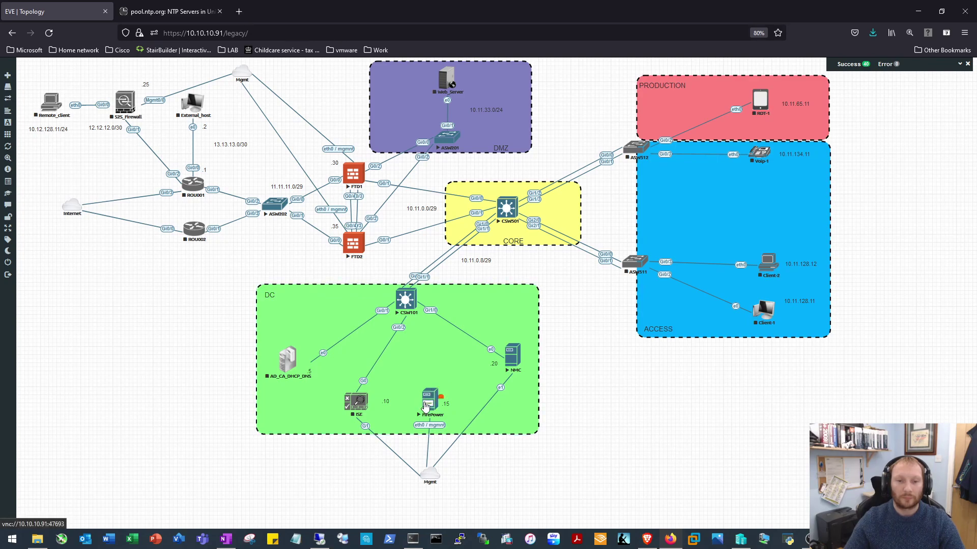
pyautogui.rightClick(430, 402)
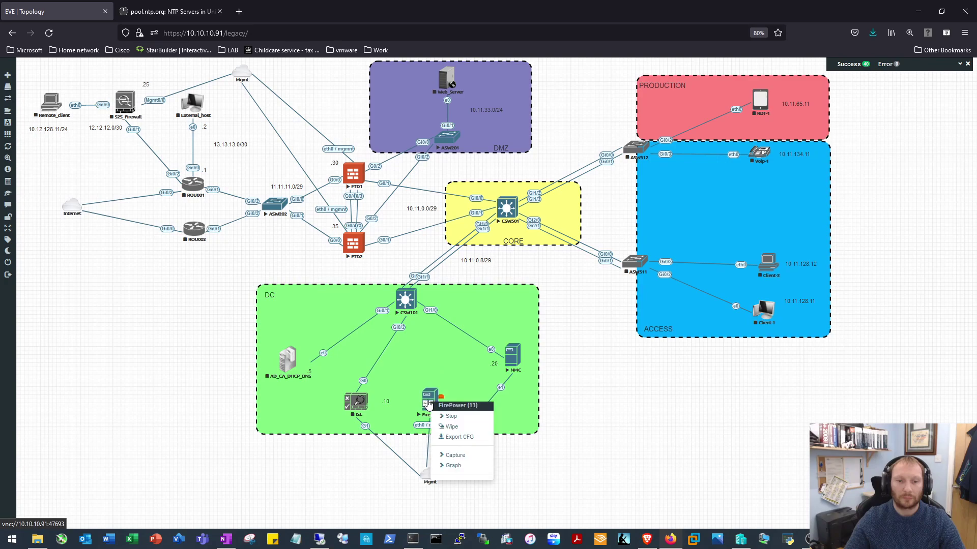
pyautogui.click(463, 422)
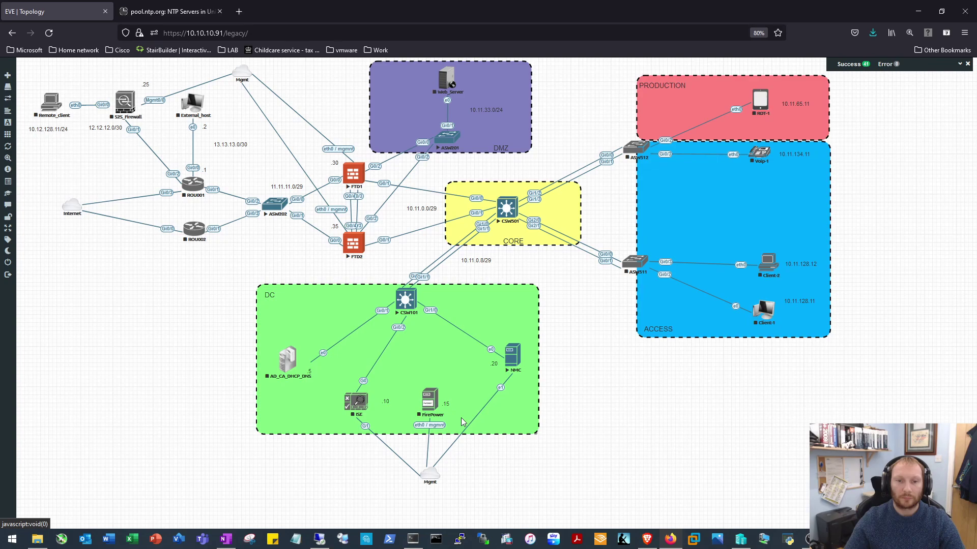
pyautogui.rightClick(430, 401)
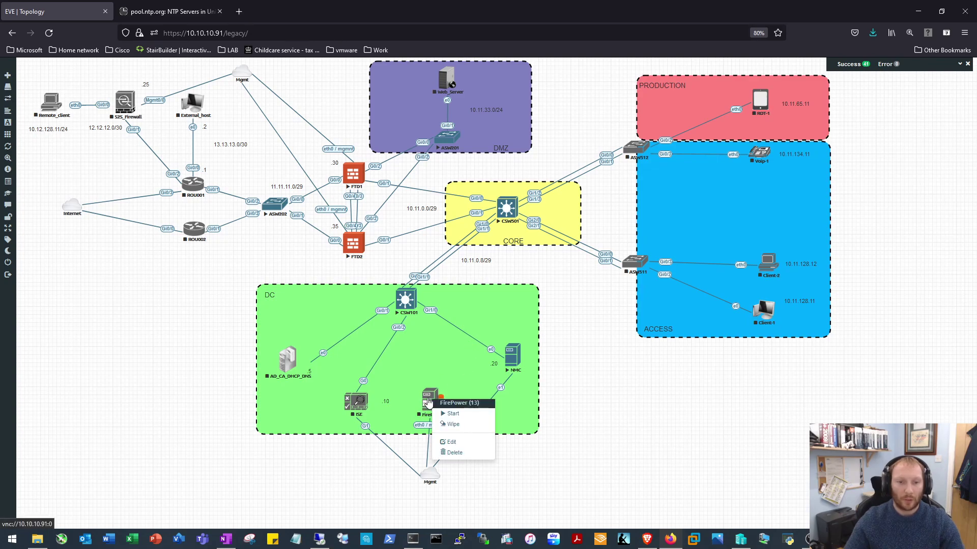
# Edit the FirePower node to 8 CPUs, keep RAM at 10240 MB, and save
pyautogui.click(457, 443)
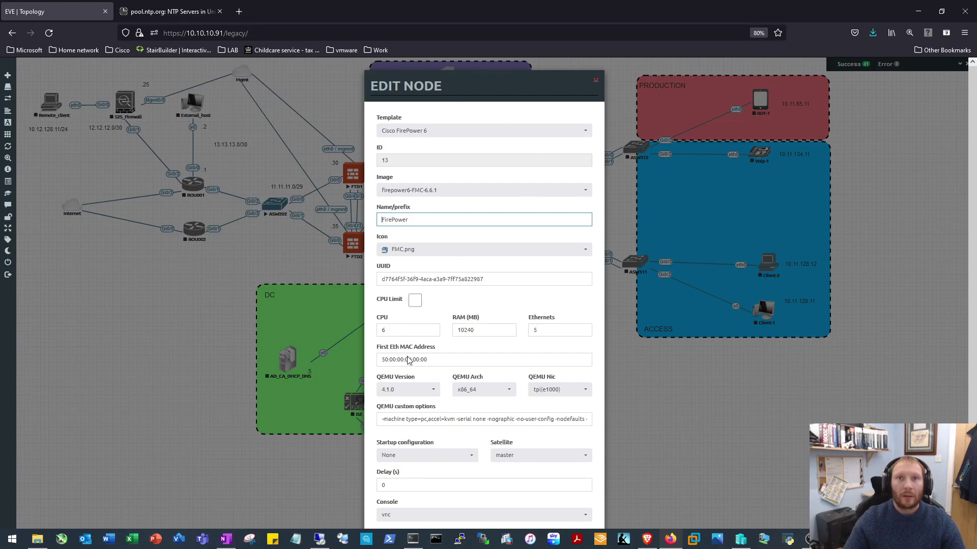
pyautogui.doubleClick(399, 330)
pyautogui.write('8')
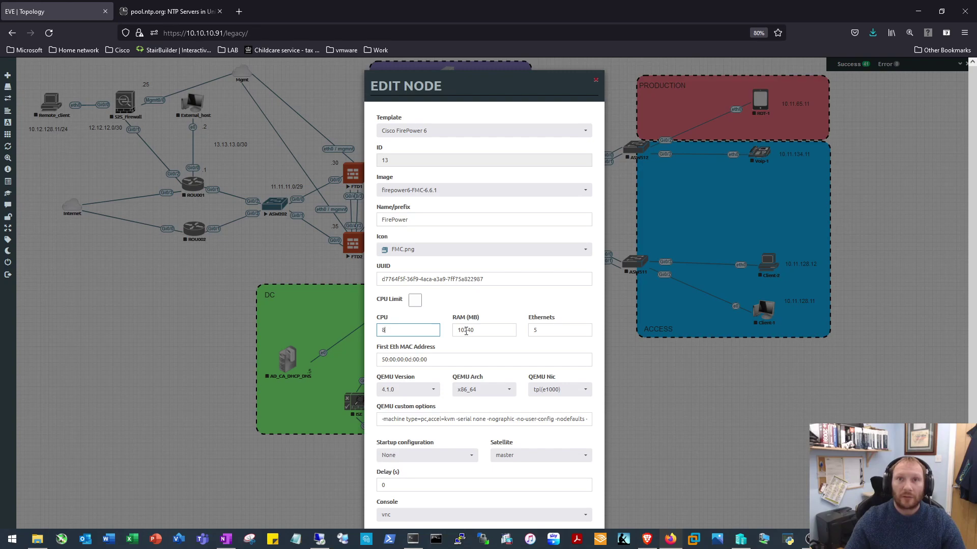
pyautogui.doubleClick(490, 333)
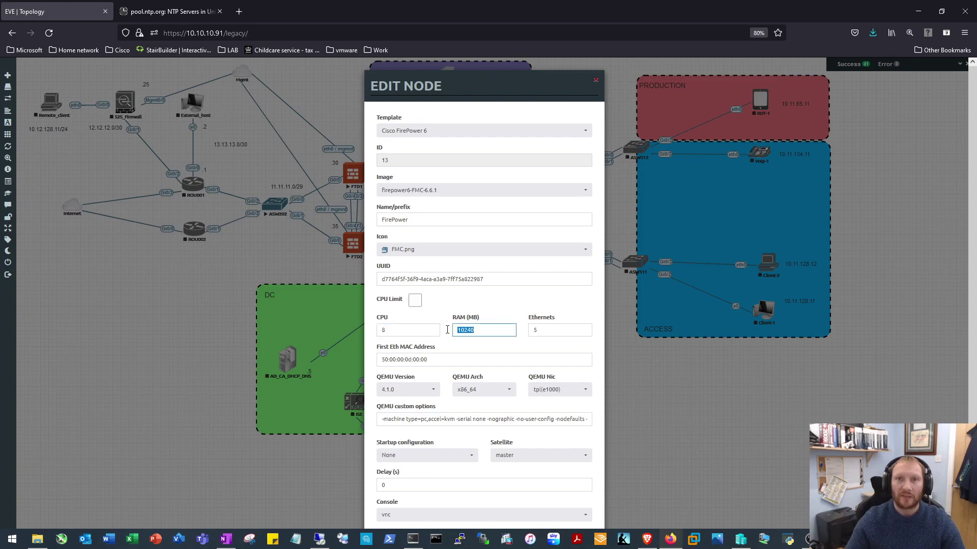
pyautogui.click(488, 329)
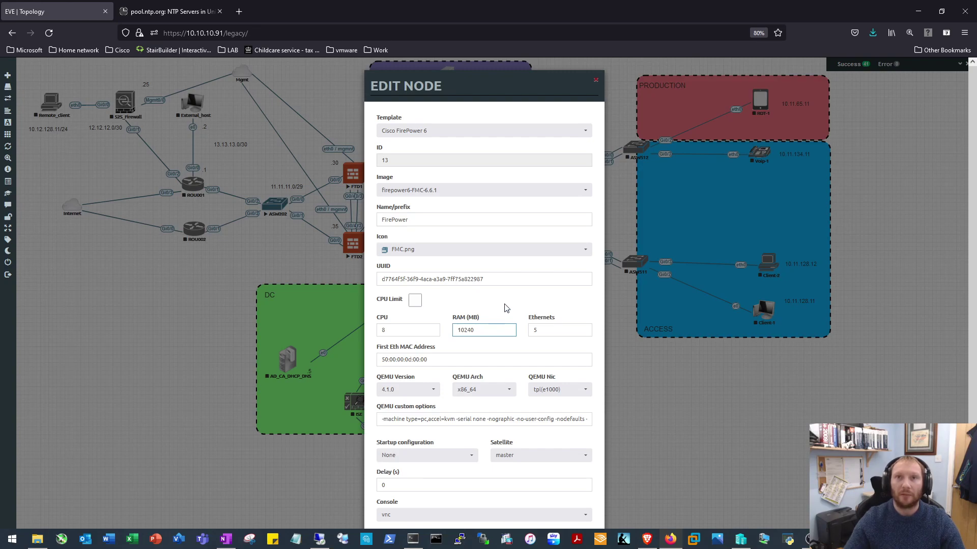
pyautogui.click(507, 308)
pyautogui.scroll(-3, 506, 308)
pyautogui.click(445, 503)
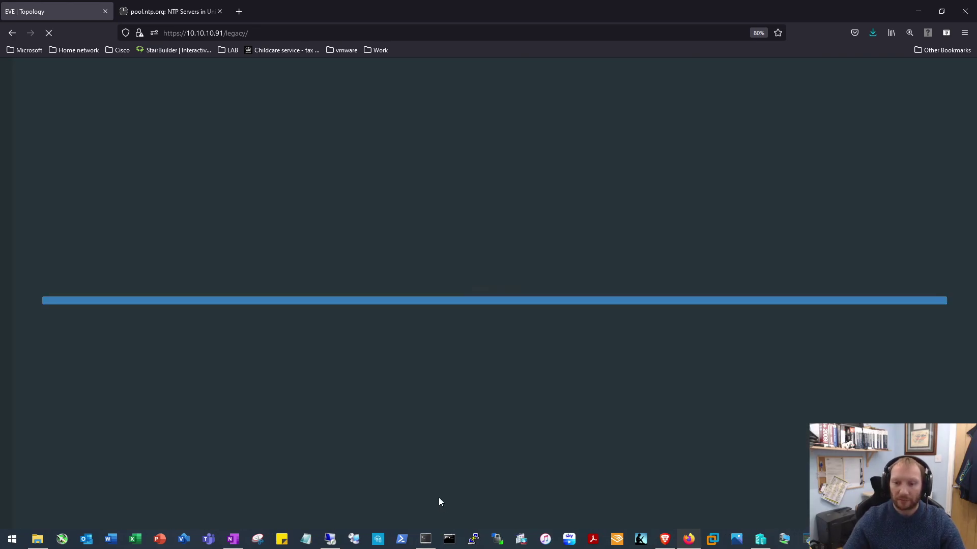